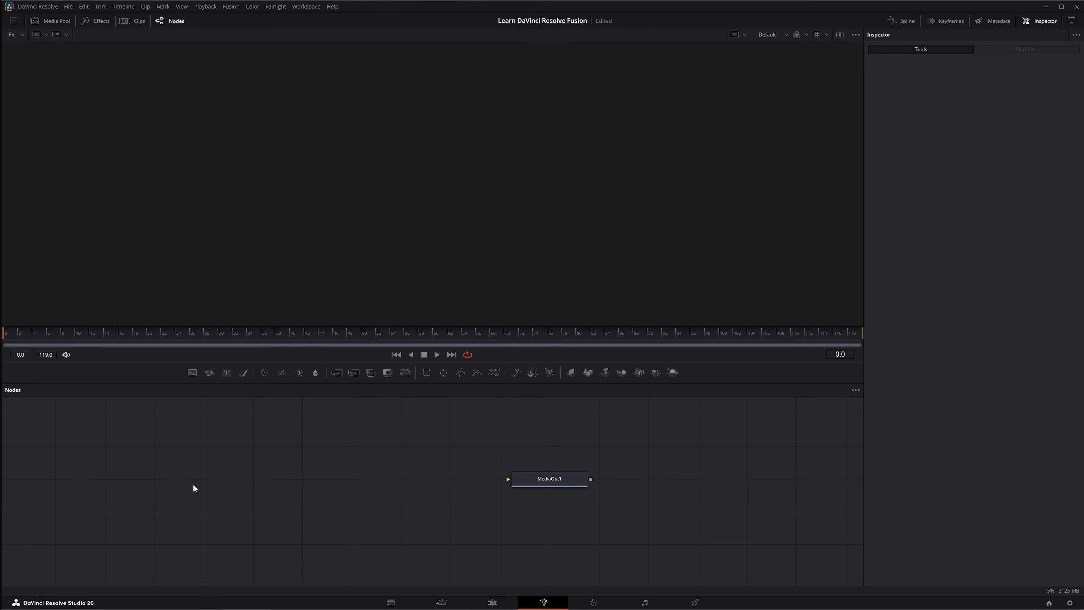
Add a Loader node with the Scene_Rough_03_Crypto_Scene_Main_Layer_Main_001 EXR file and show it in the viewer
key(shift+space)
text(lo)
key(Return)
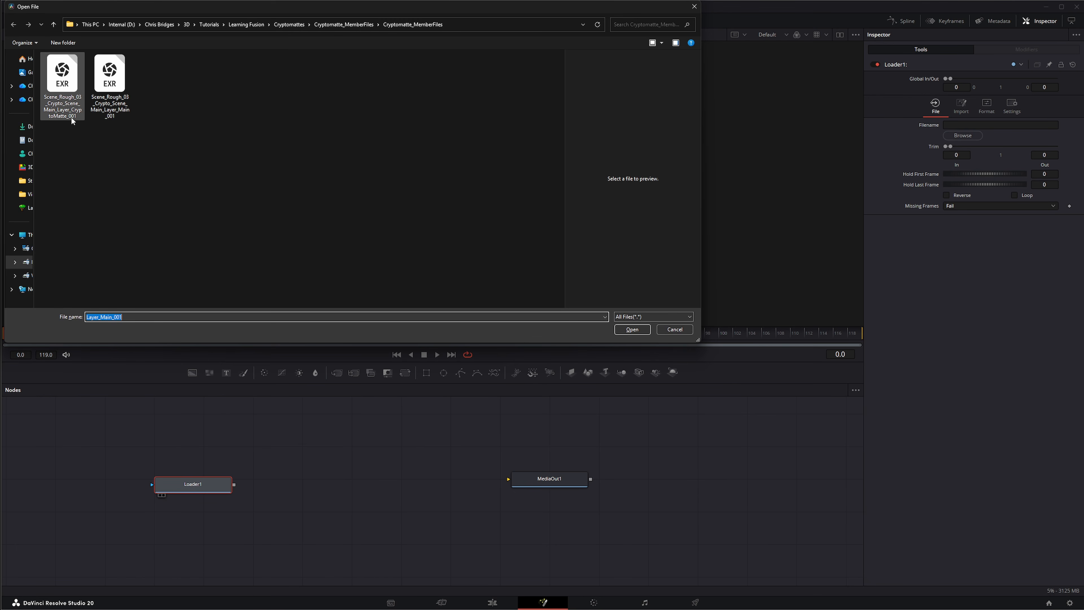
click(116, 86)
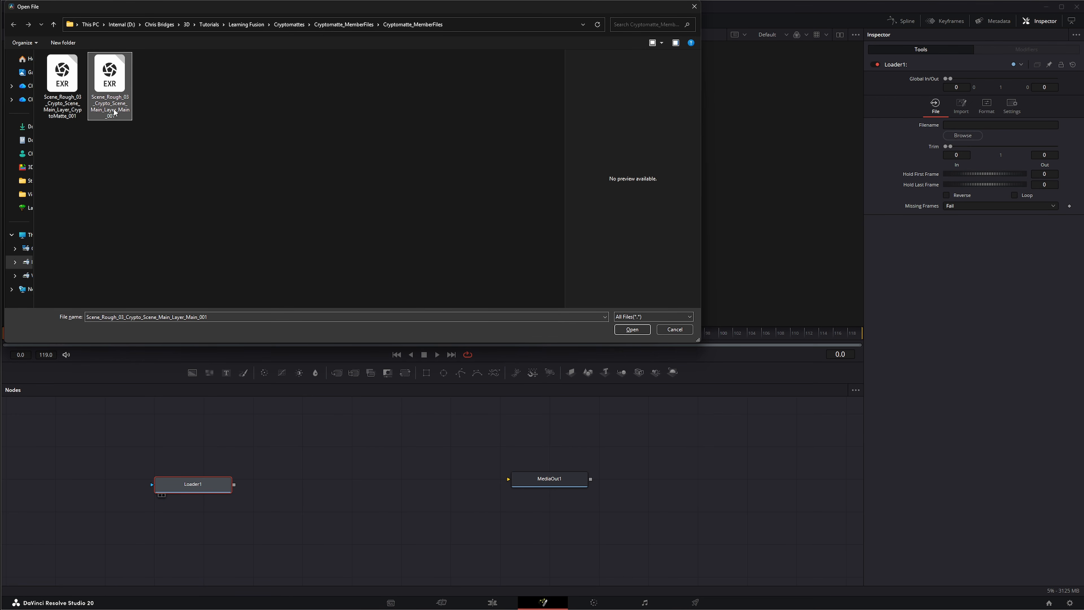
double_click(112, 95)
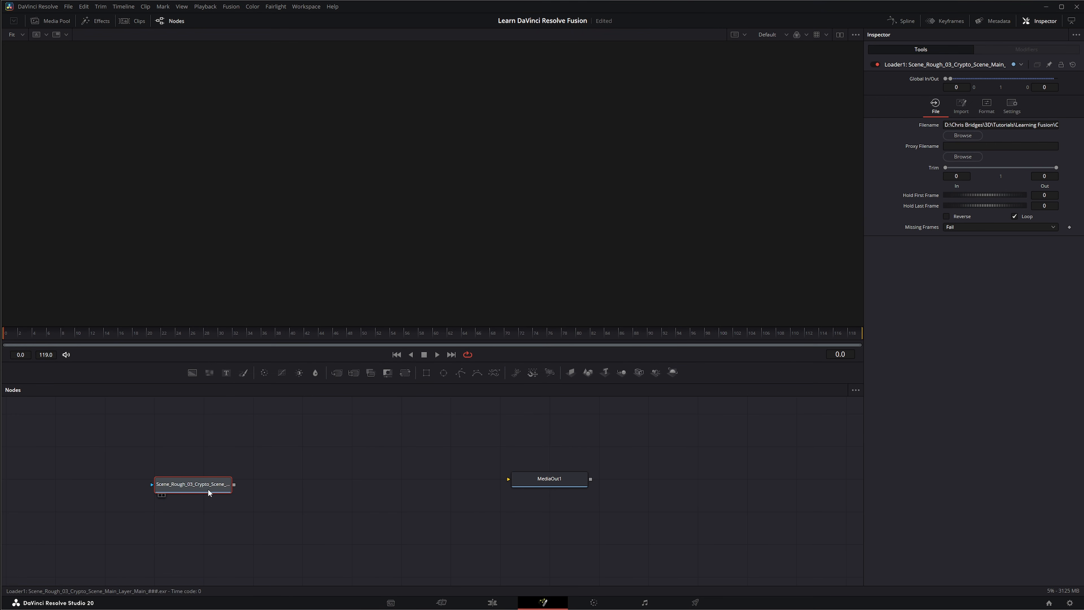
drag(196, 487, 238, 231)
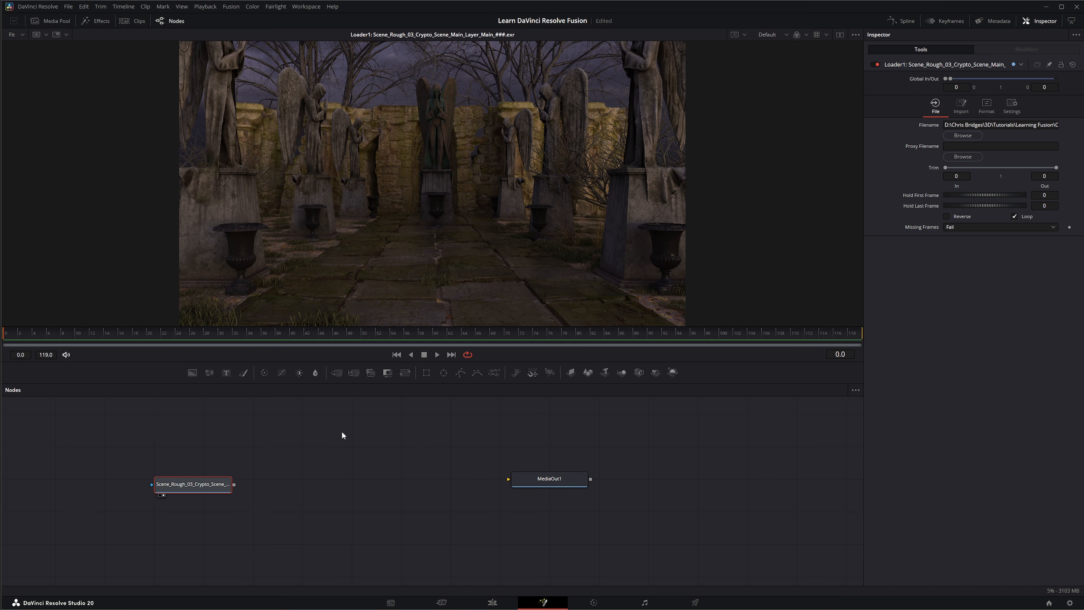
Check which layers the loaded main render offers for viewing
click(767, 35)
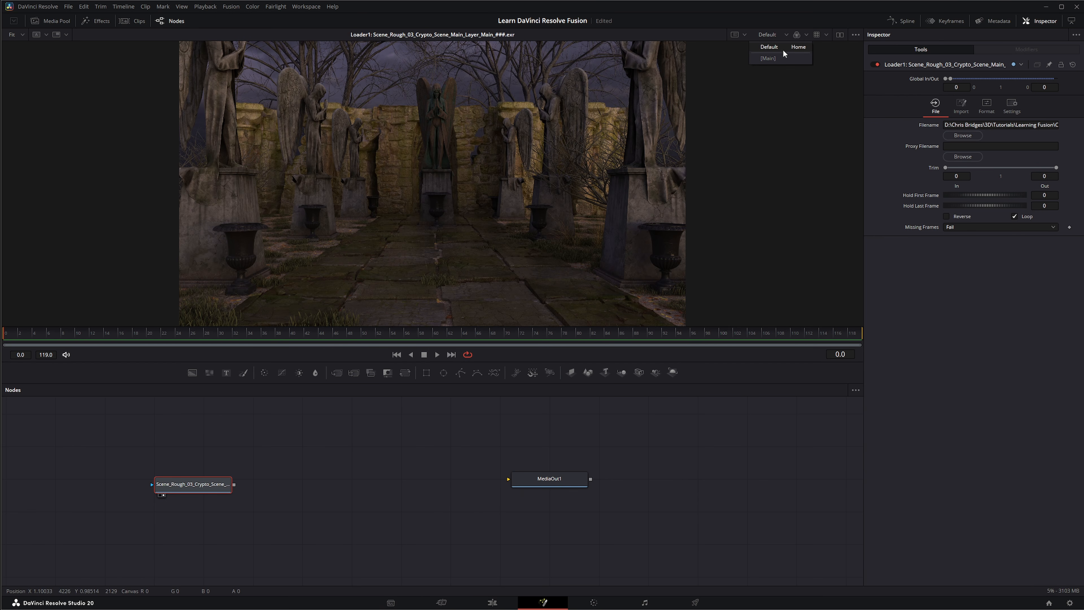
click(392, 460)
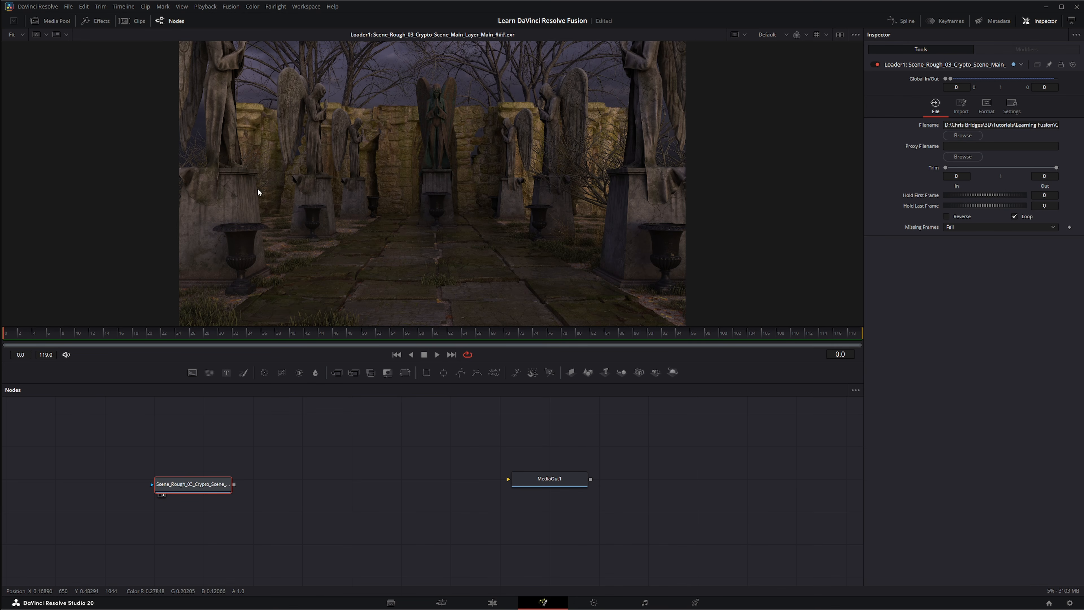
click(318, 481)
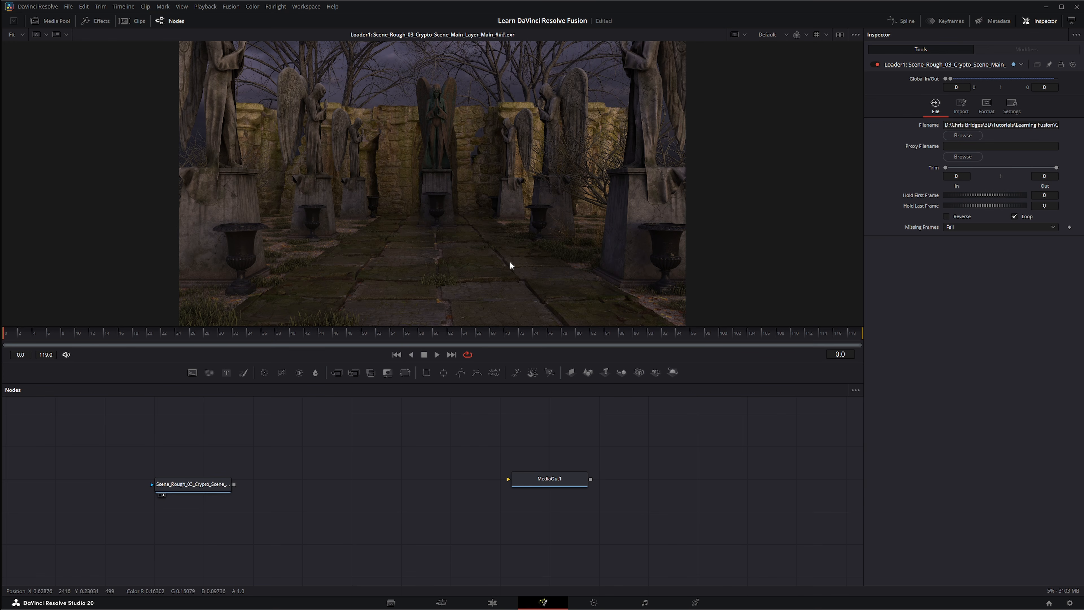
Add a second Loader with the Scene_Rough_03_Crypto_Scene_Main_Layer_CryptoMatte_001 EXR, align it beneath the repositioned first loader, and view it
drag(195, 484, 251, 460)
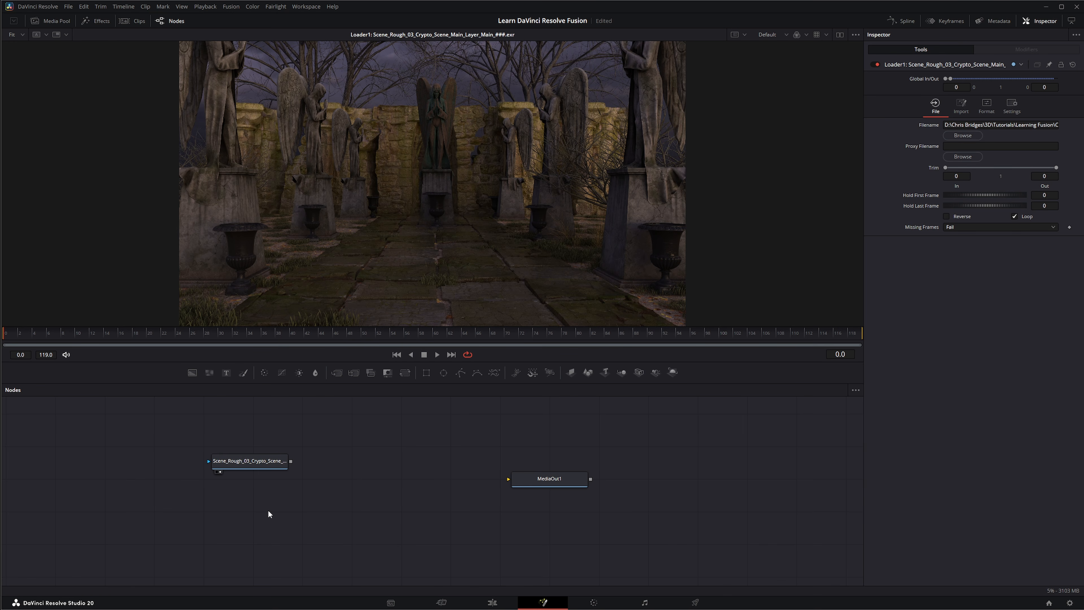
key(shift+space)
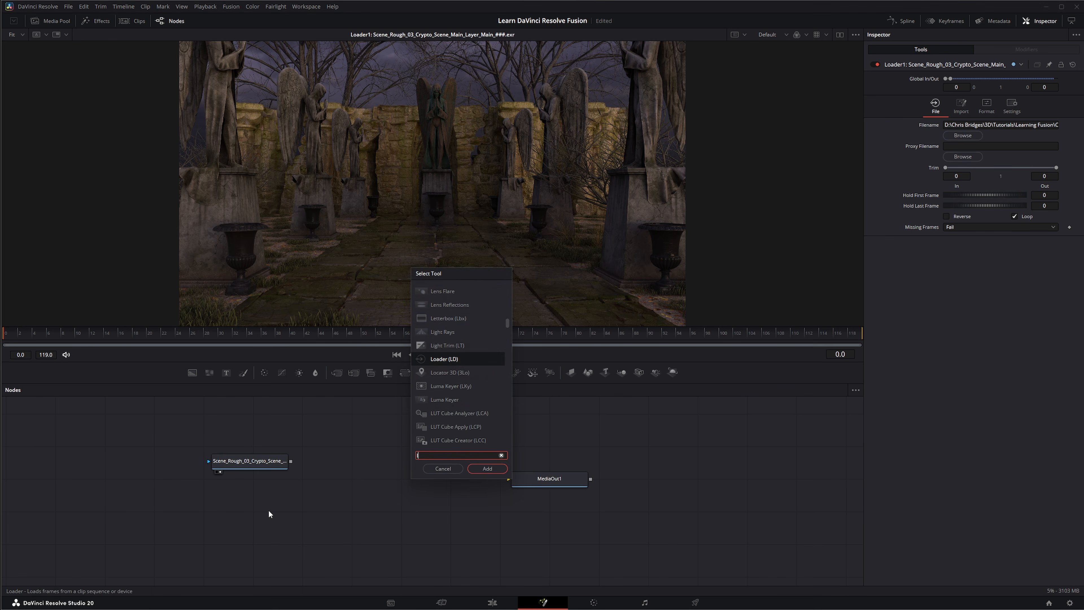
key(Return)
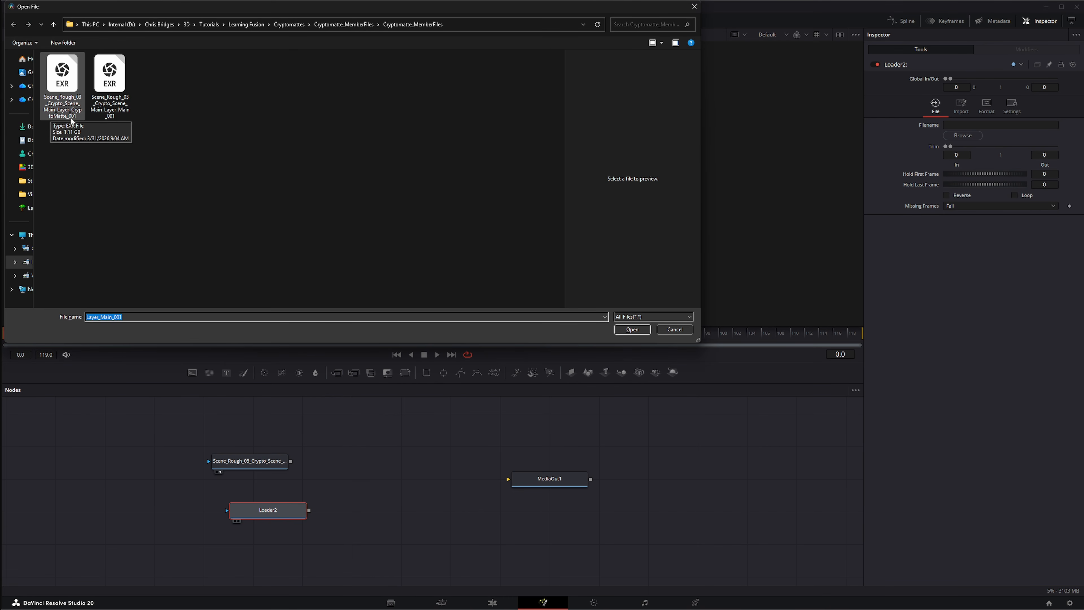
double_click(55, 99)
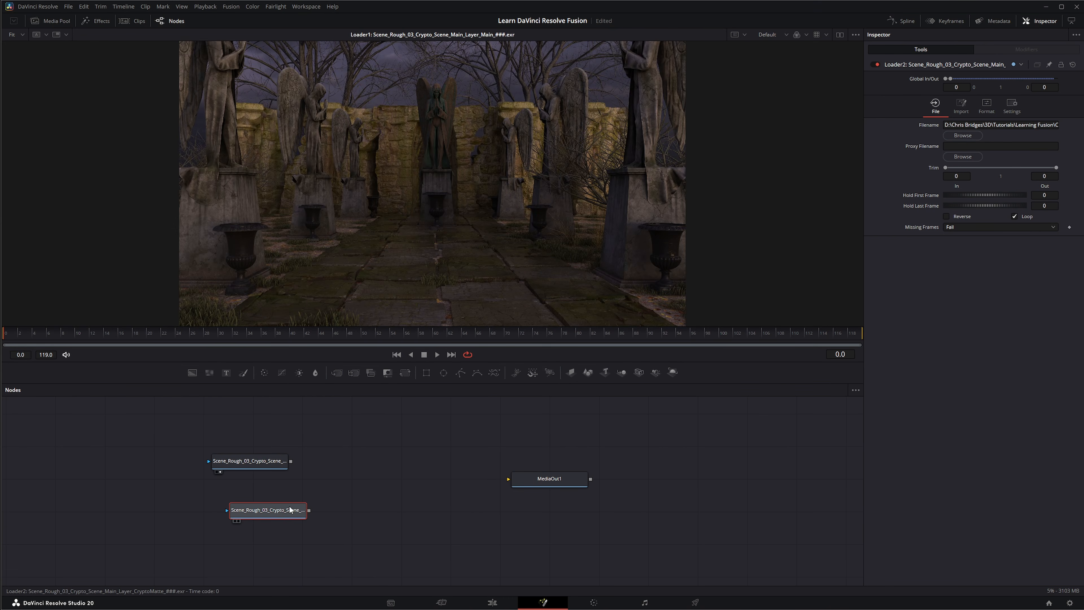
drag(268, 514, 281, 511)
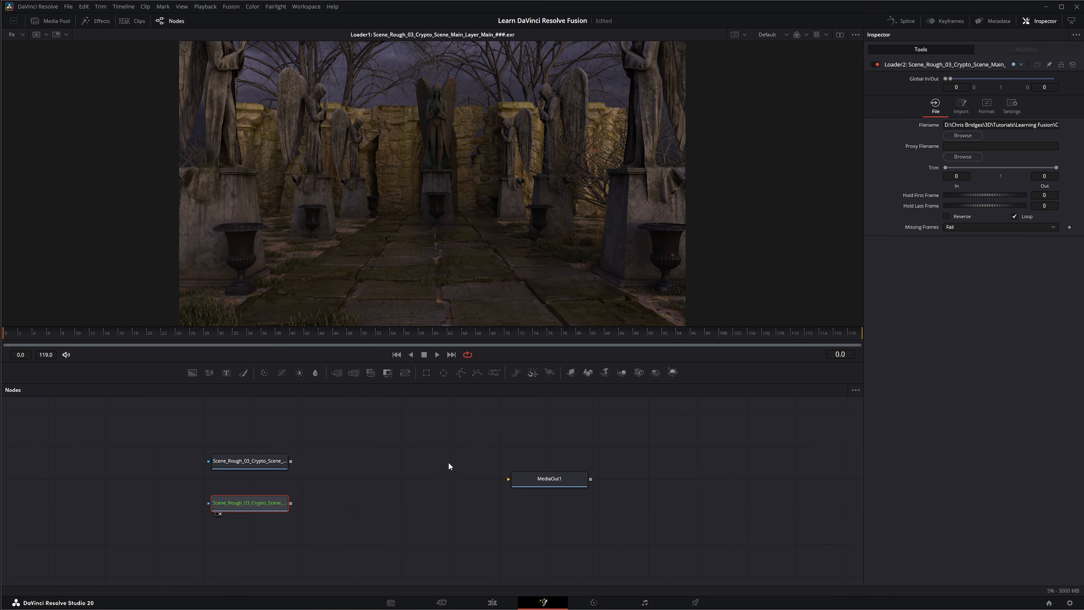
key(1)
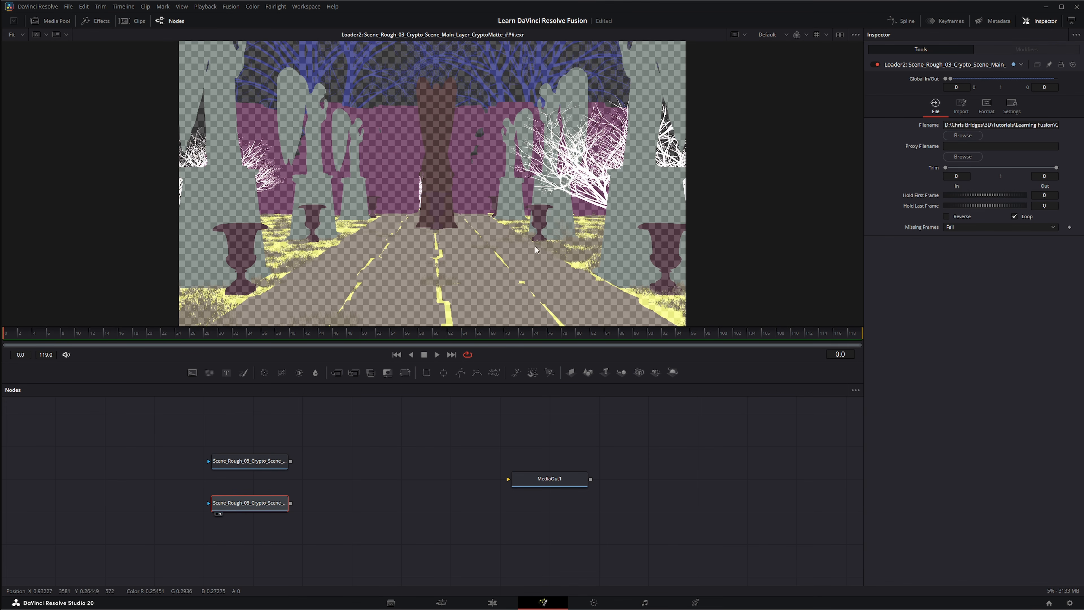
Examine the CryptoMatte file's layers by viewing CryptoUserObjectID04 and its colour and alpha channels, and return to the Default layer
click(773, 37)
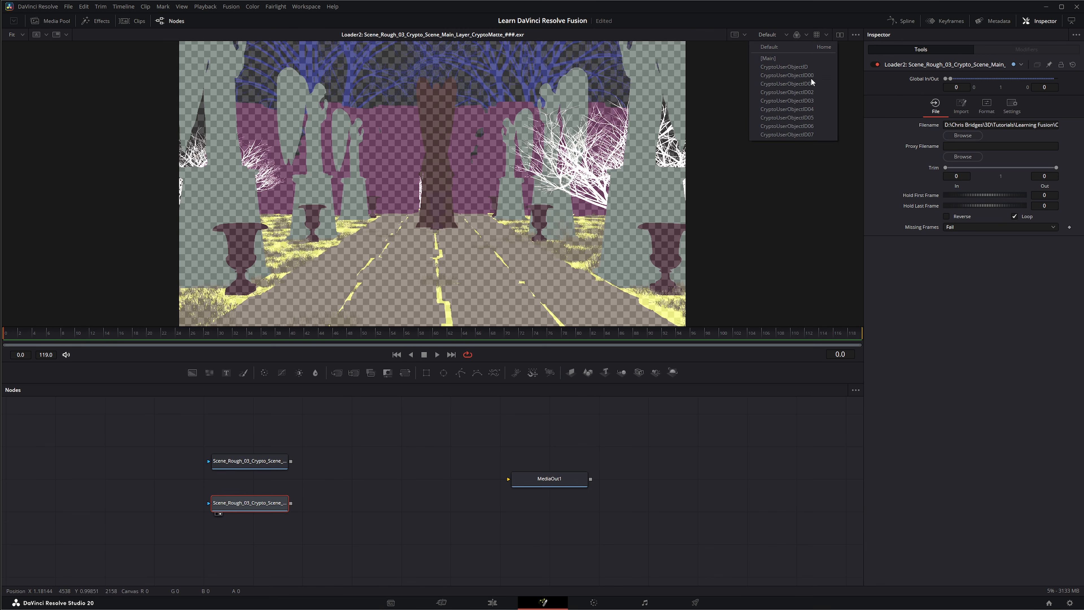
click(341, 476)
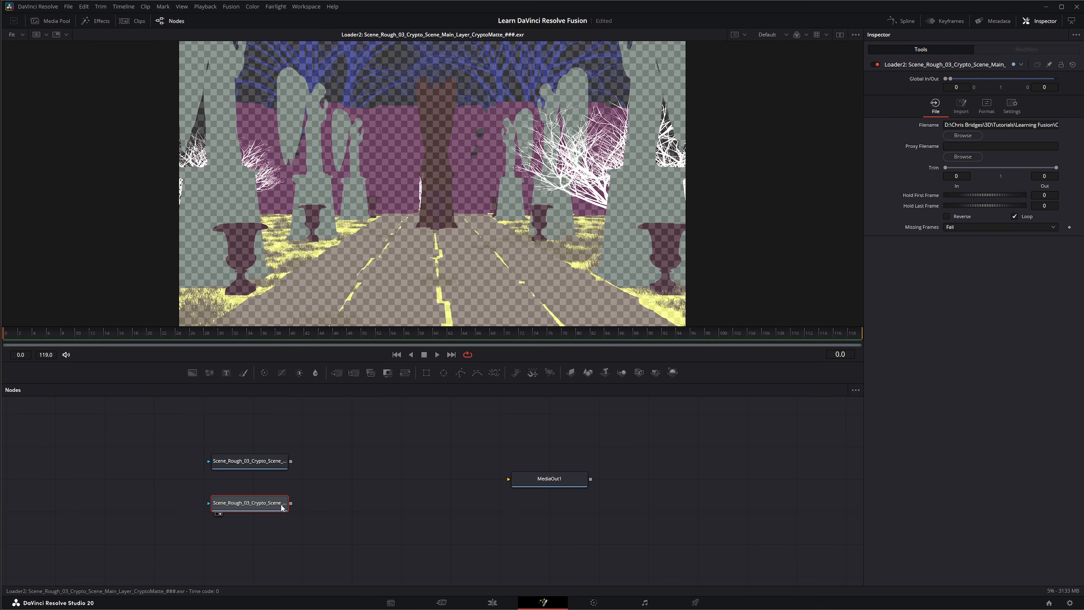
click(806, 35)
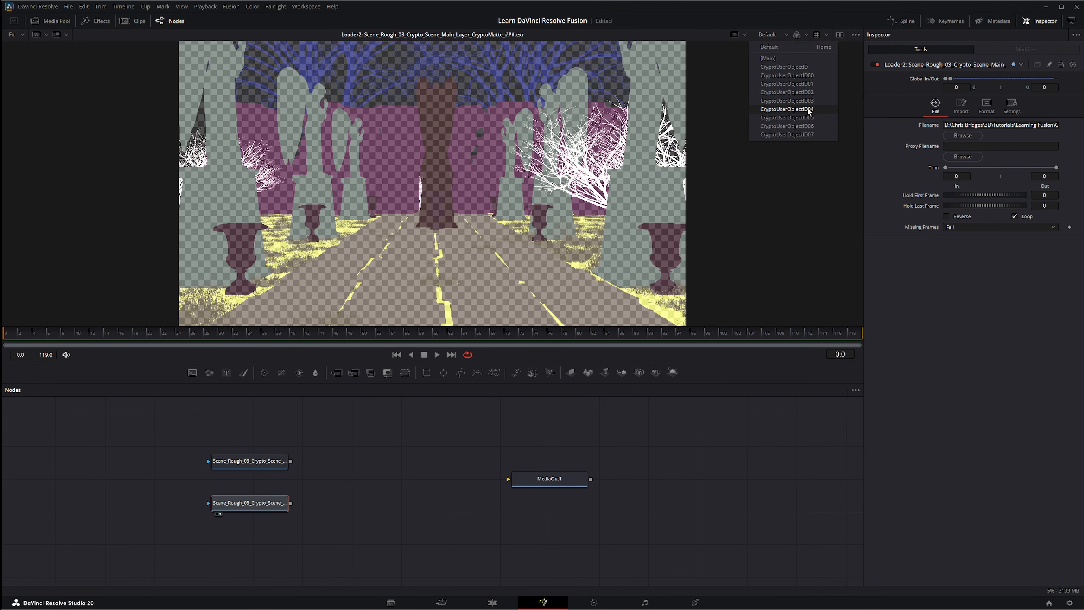
click(787, 110)
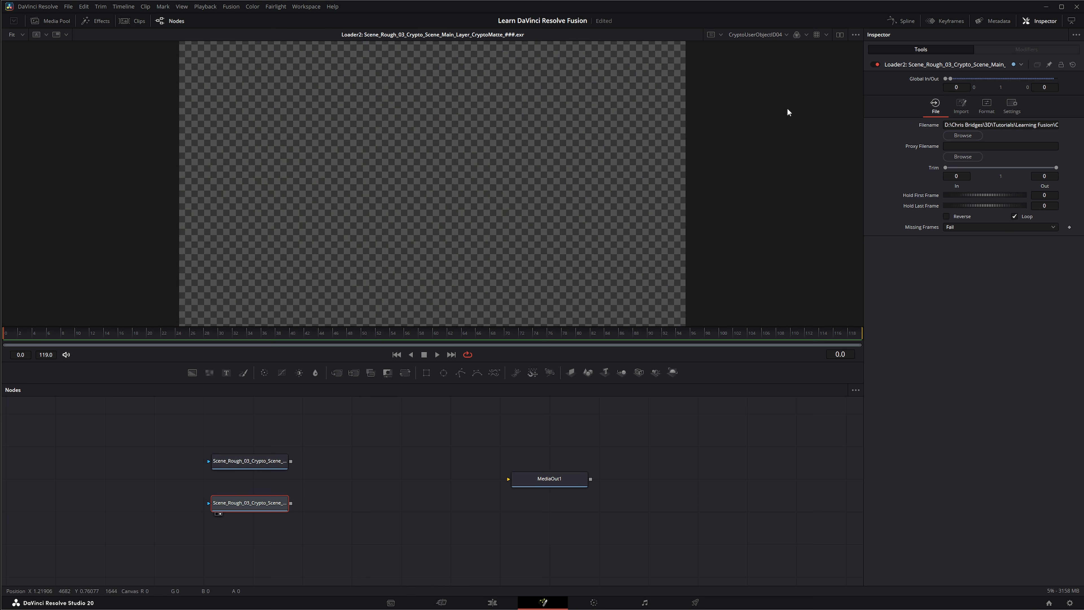
click(798, 35)
click(798, 35)
click(798, 35)
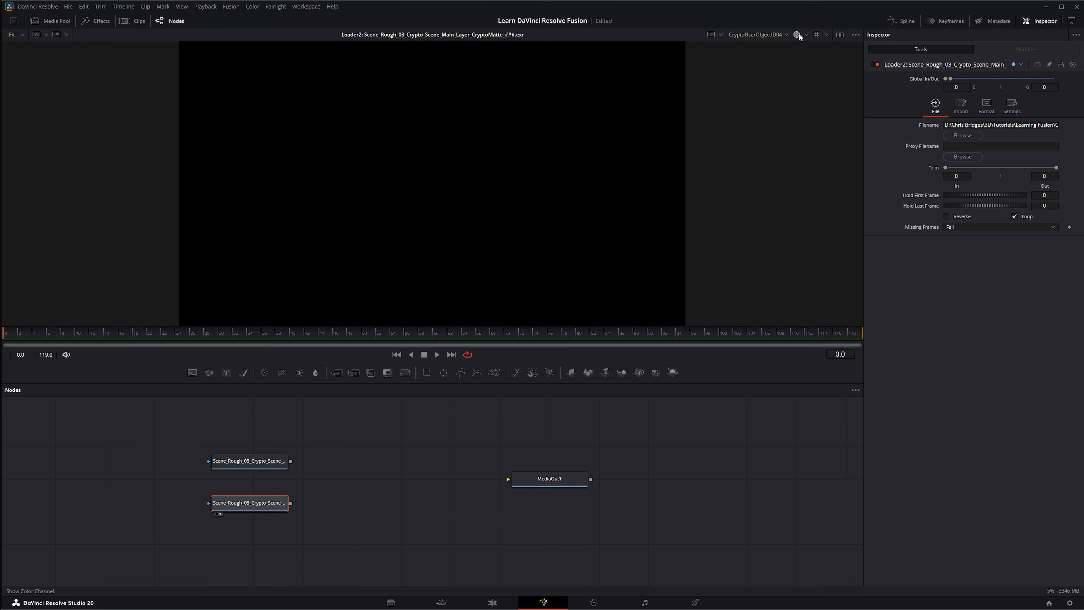
click(797, 35)
click(780, 37)
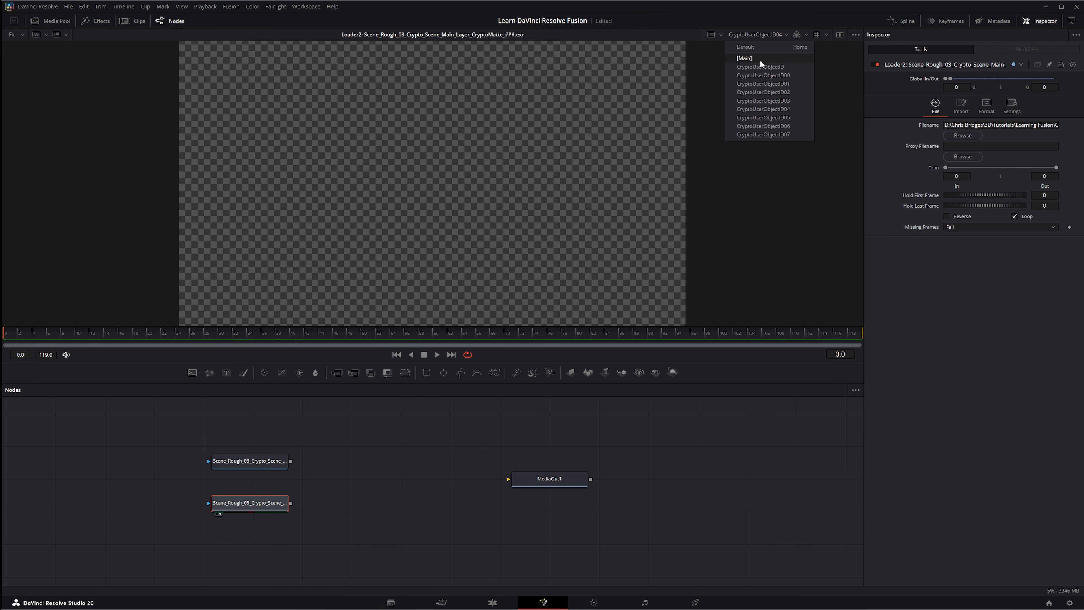
click(759, 48)
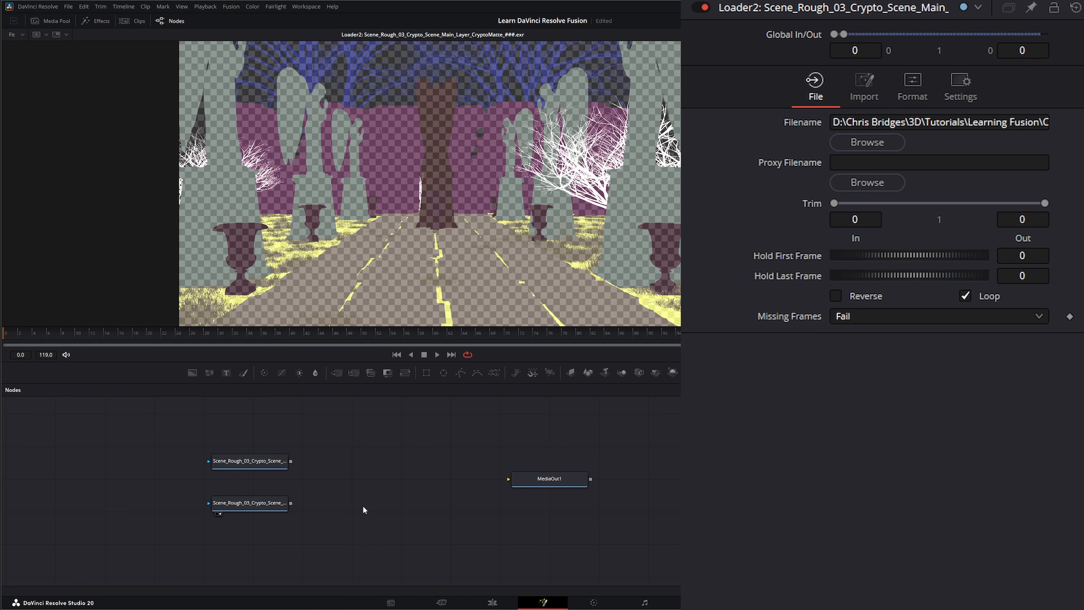
Connect a Cryptomatte node to the output of the CryptoMatte loader and show it in the viewer
click(280, 504)
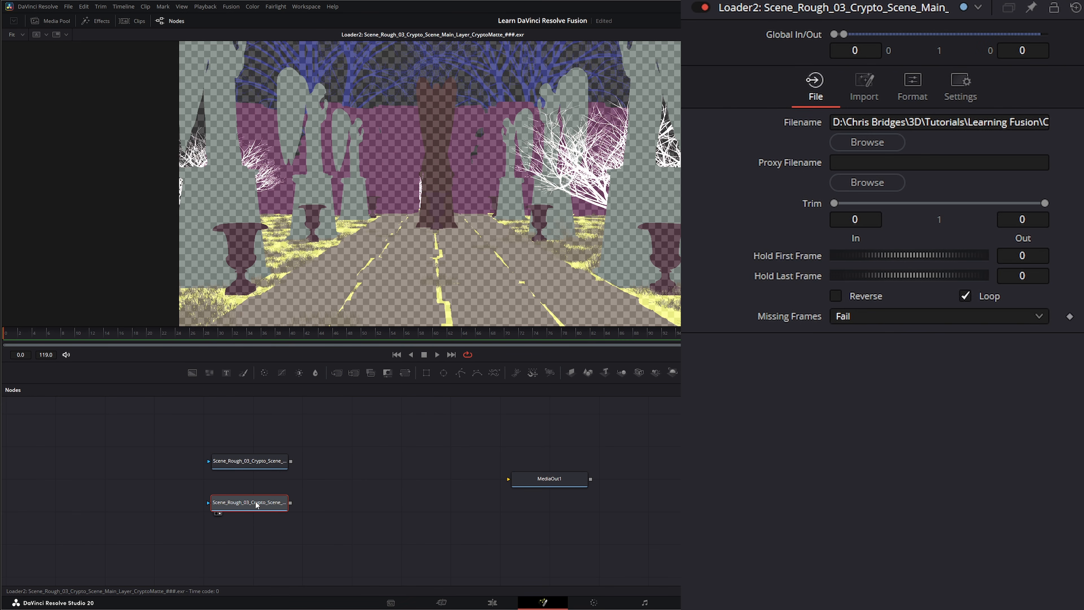
key(shift+space)
text(cryp)
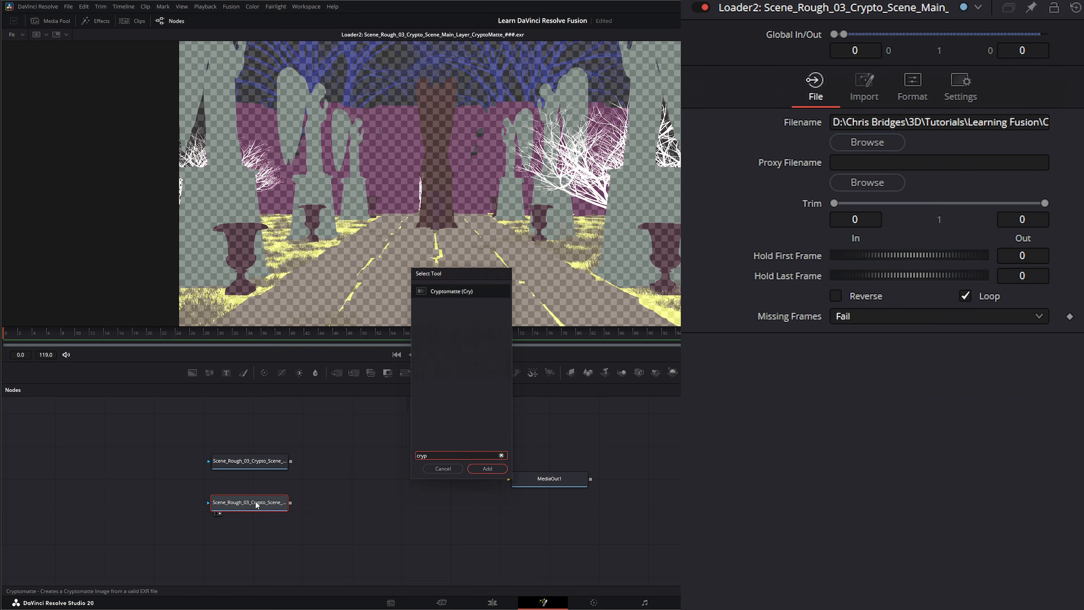
key(Return)
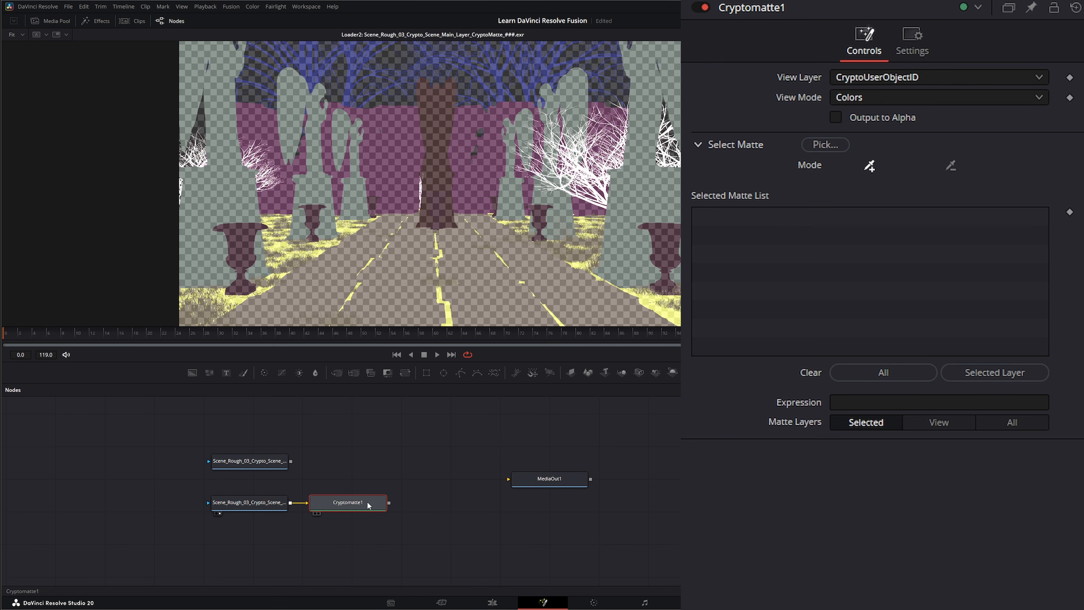
key(2)
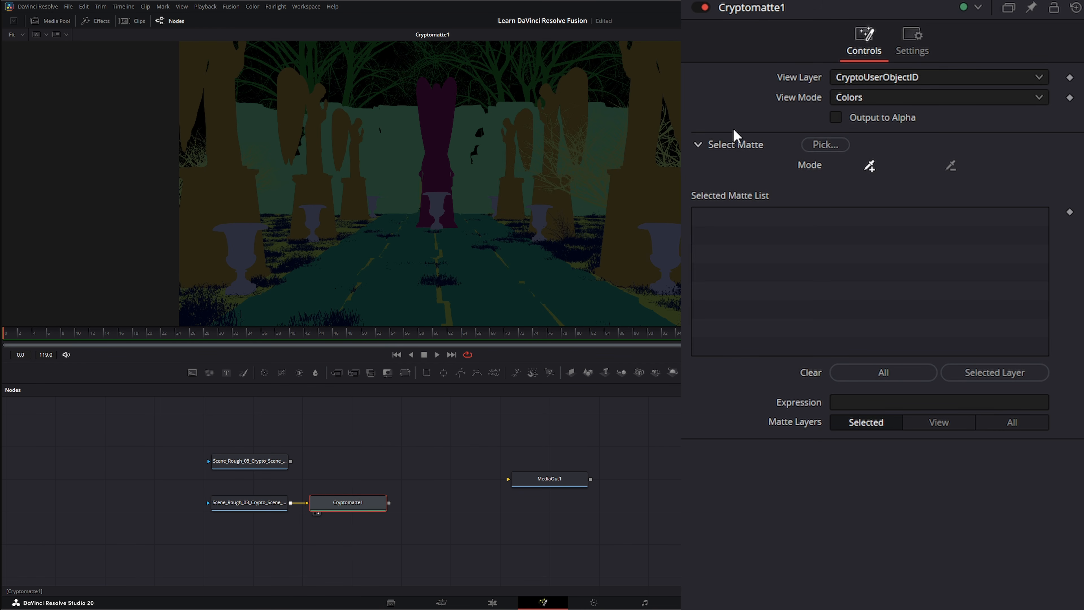
Pick ObjectID_2, the central statue, as the Cryptomatte node's selected matte
click(826, 145)
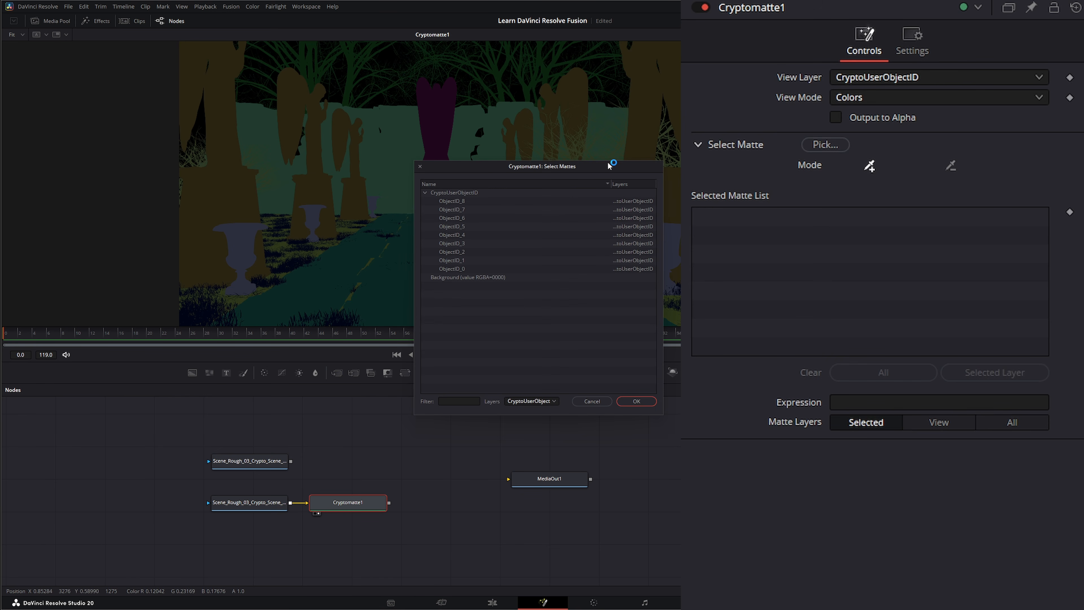
drag(608, 166, 220, 66)
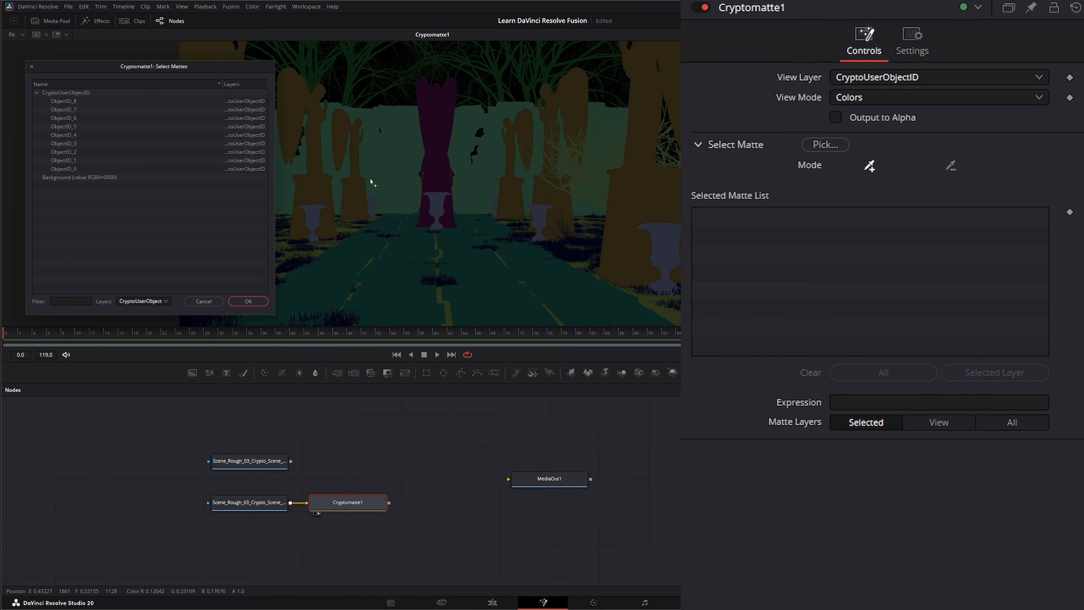
click(73, 154)
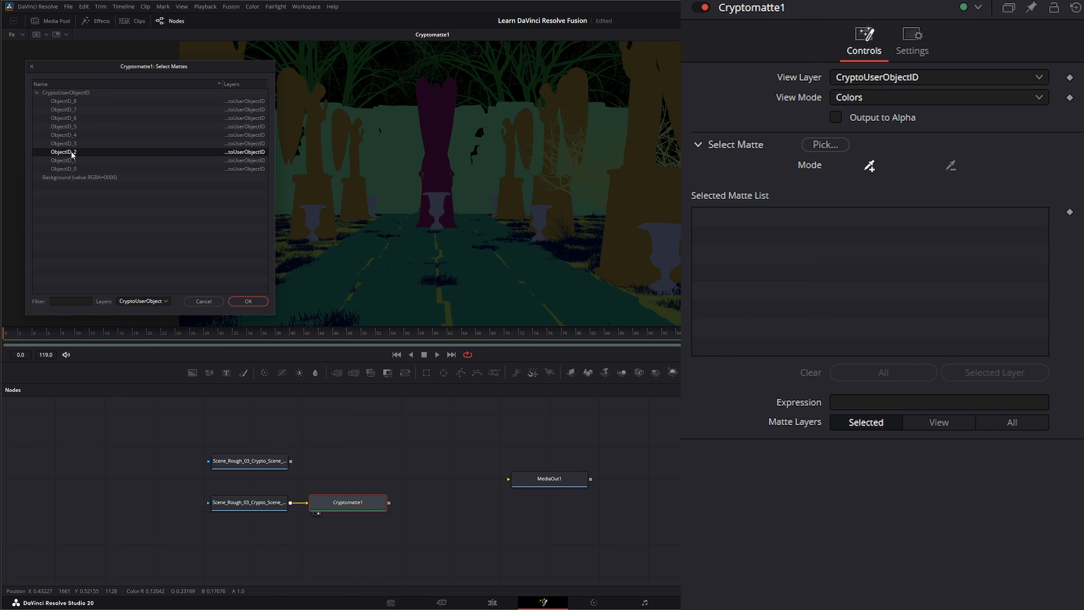
click(248, 301)
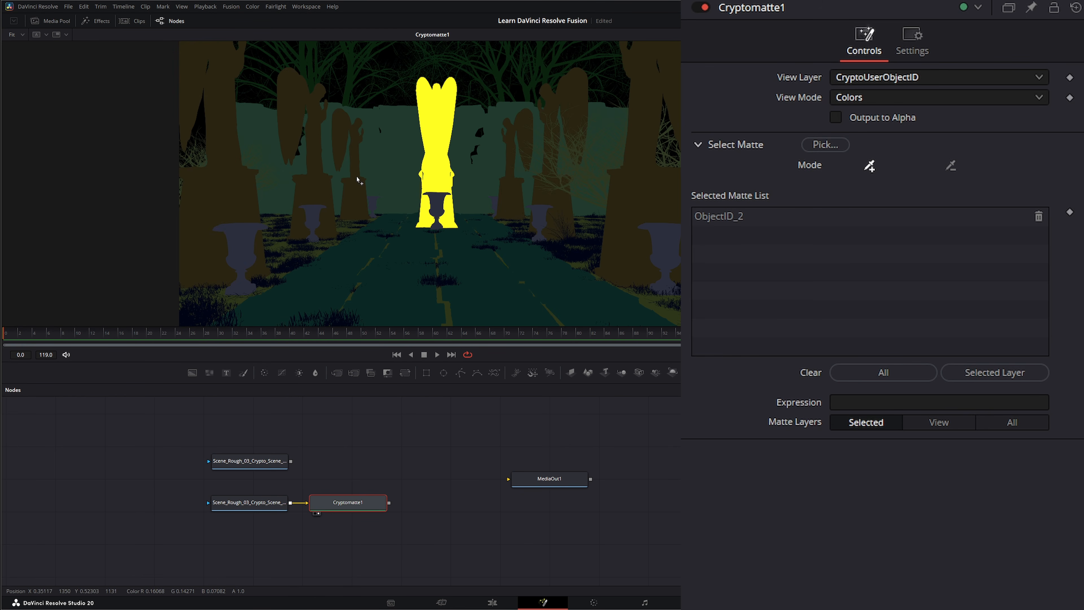
Switch the Cryptomatte node's selected matte to ObjectID_1, the surrounding statues
click(825, 144)
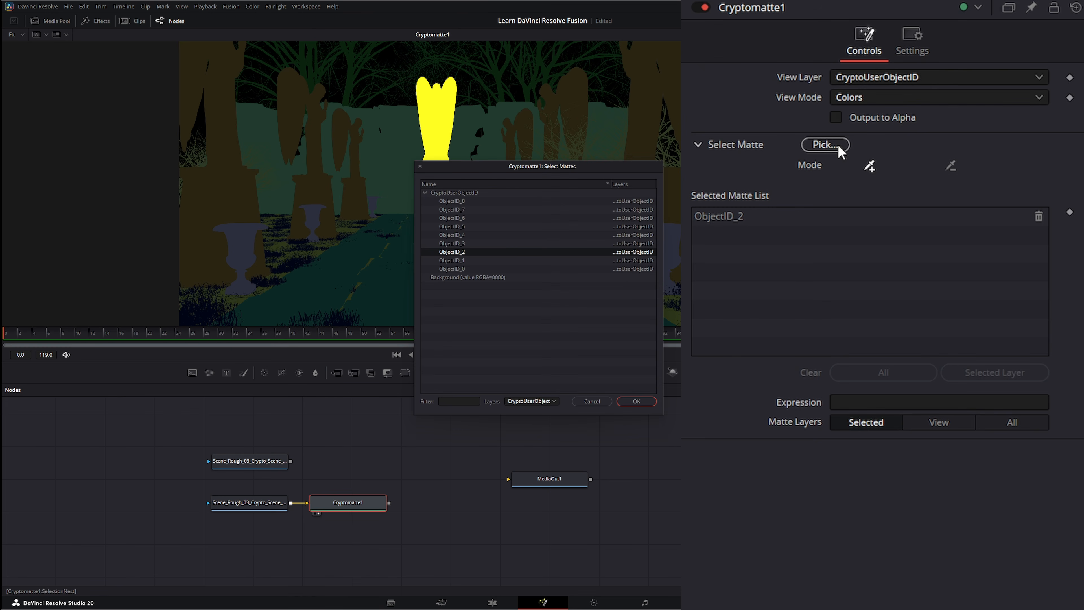
drag(593, 167, 218, 66)
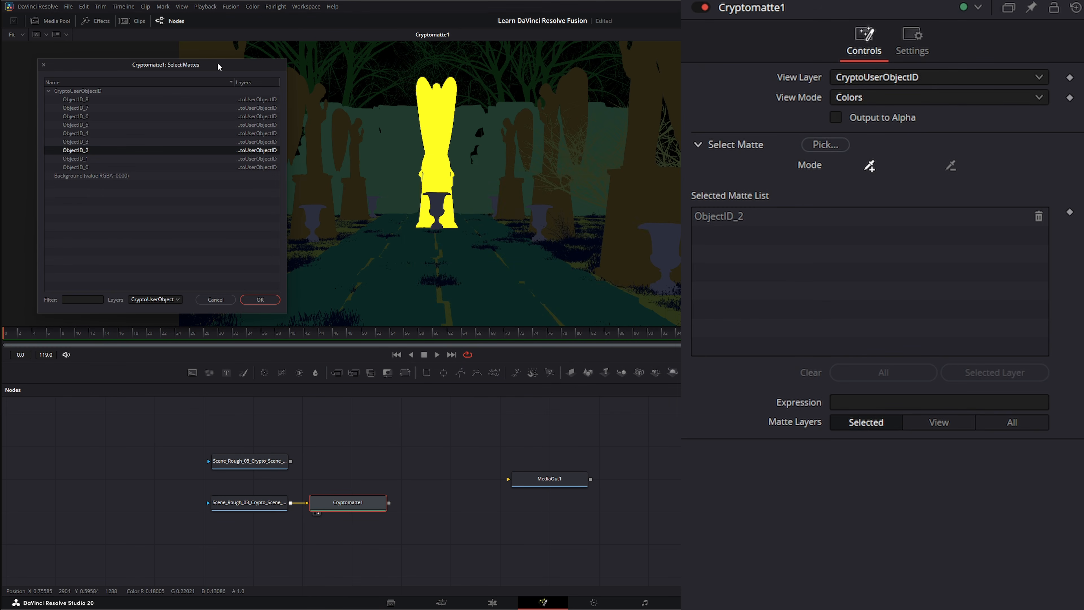
click(77, 160)
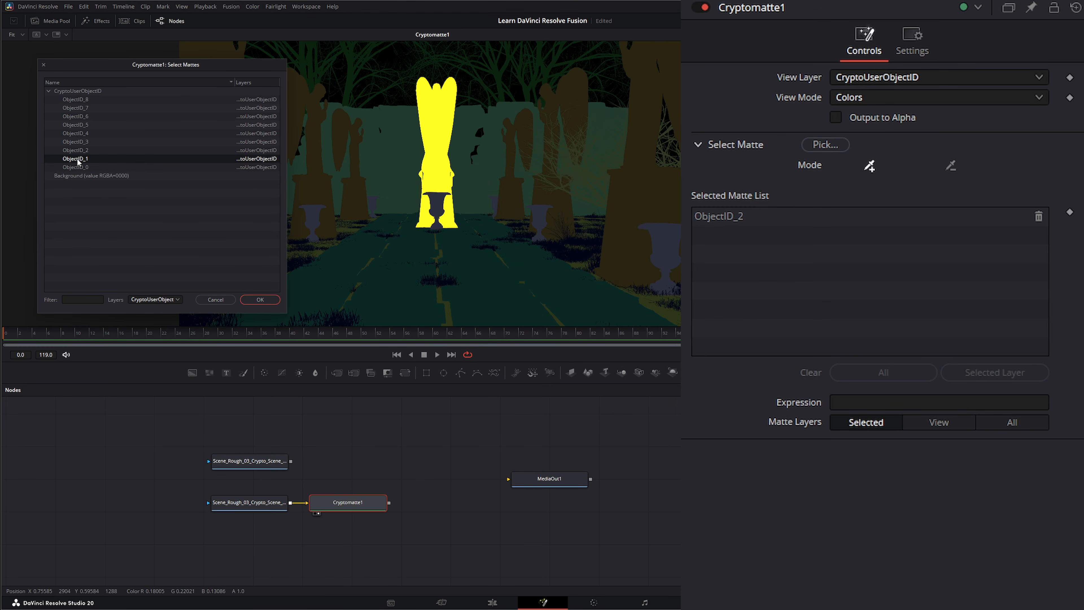
click(260, 300)
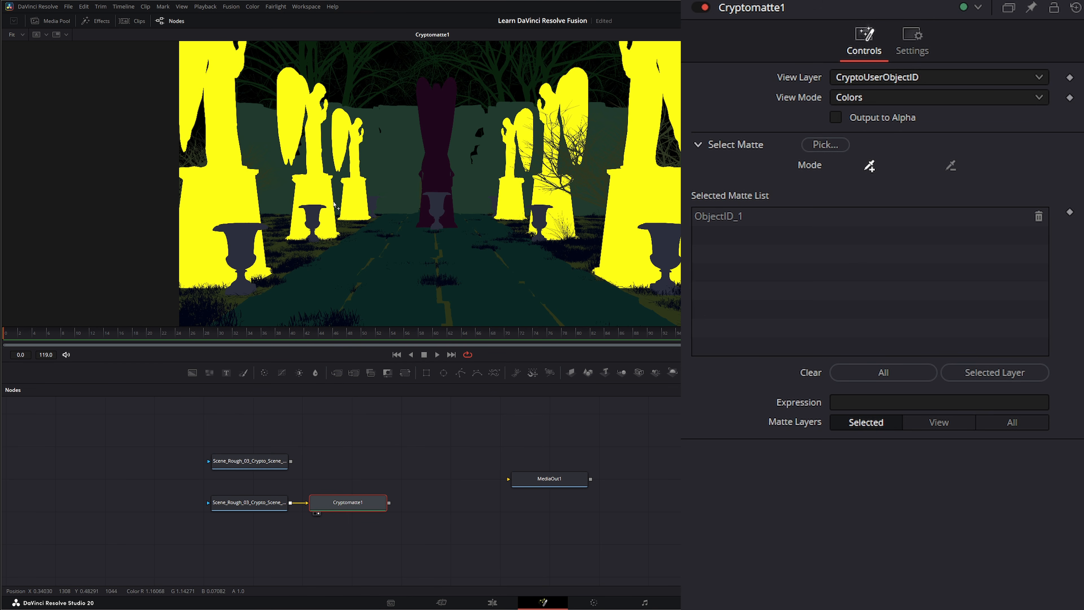
Add ObjectID_2 to the Cryptomatte node's matte selection alongside ObjectID_1
click(822, 146)
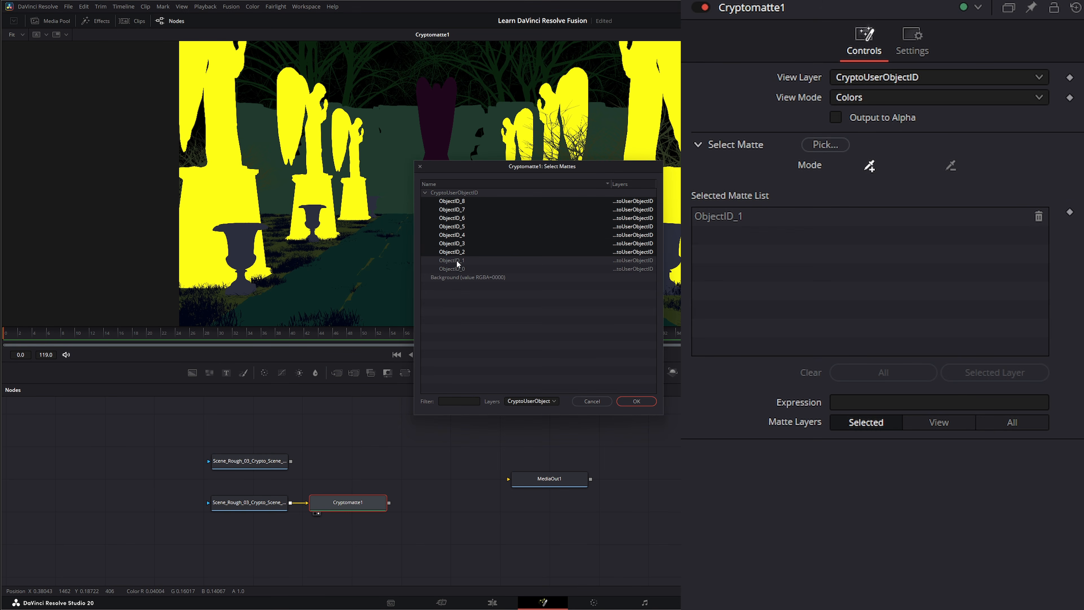
ctrl+click(451, 253)
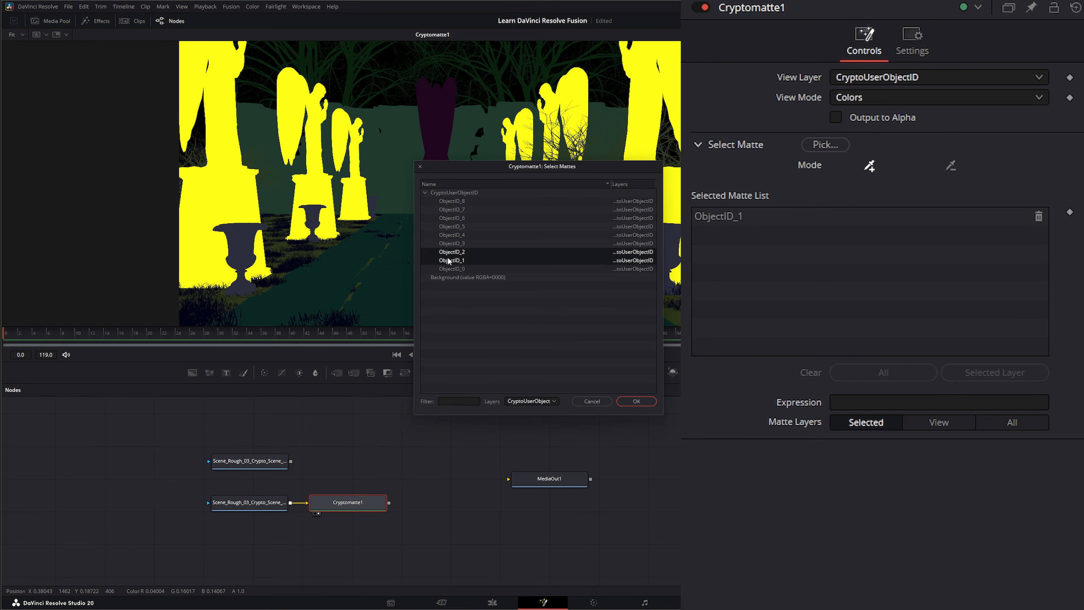
click(635, 401)
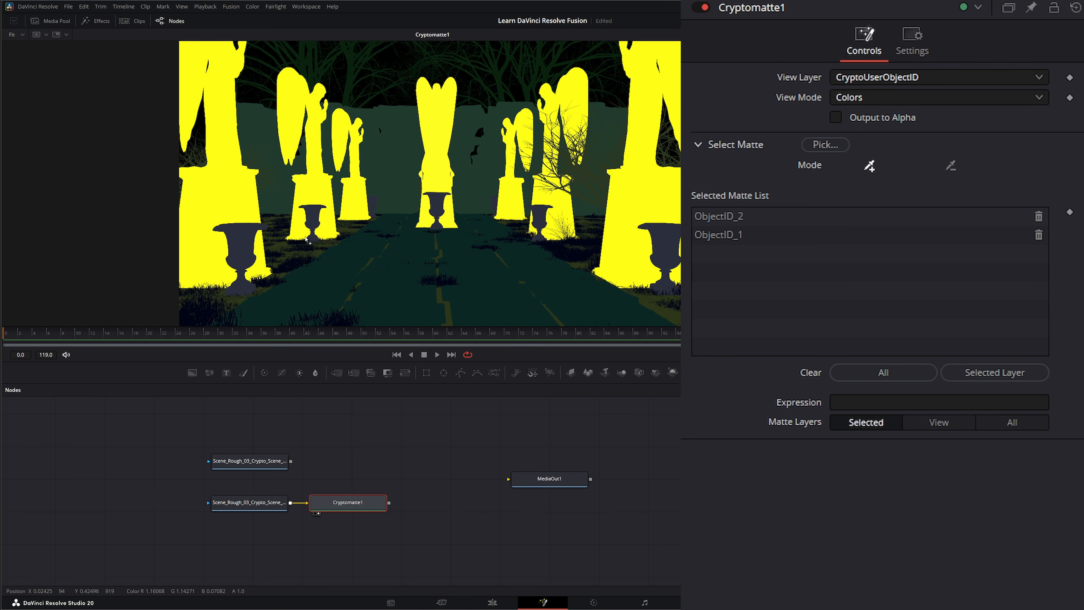
Clear the Cryptomatte node's matte list and pick ObjectID_7, the stone path, and ObjectID_6, the urns, as mattes
click(882, 372)
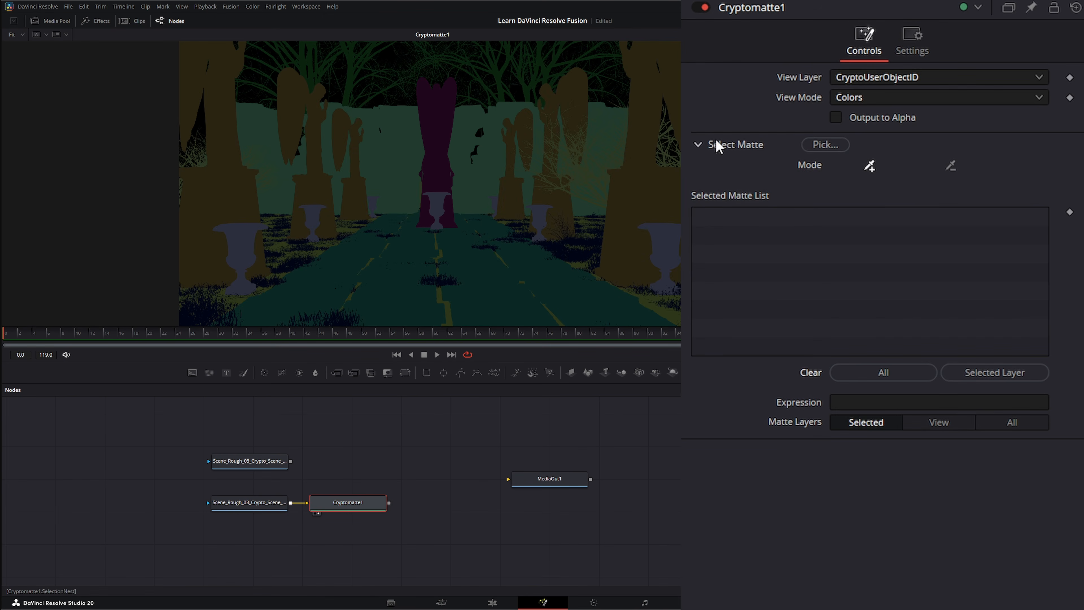
click(869, 166)
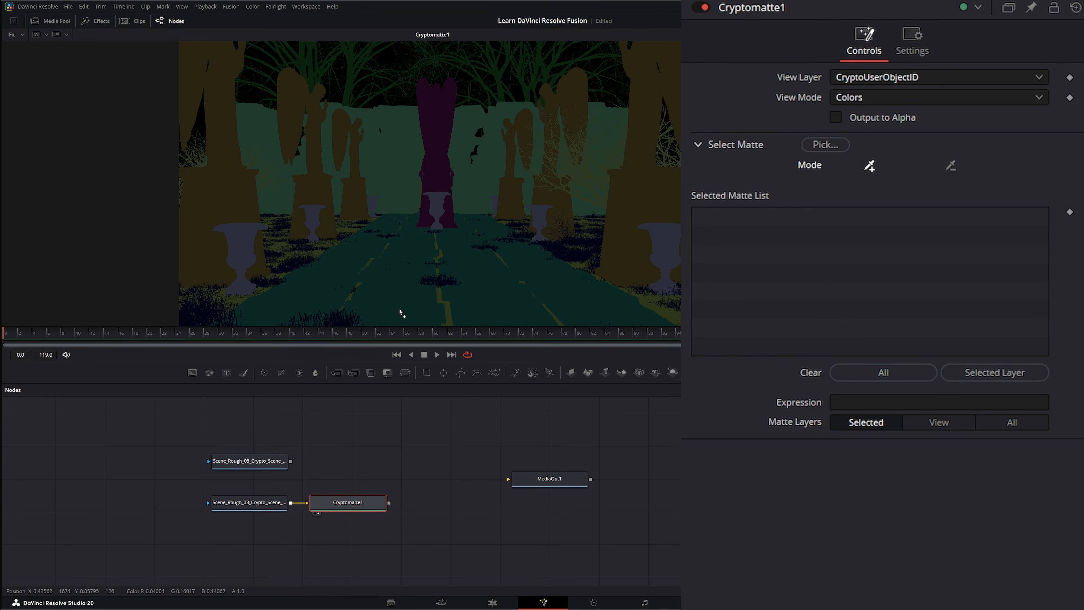
click(396, 294)
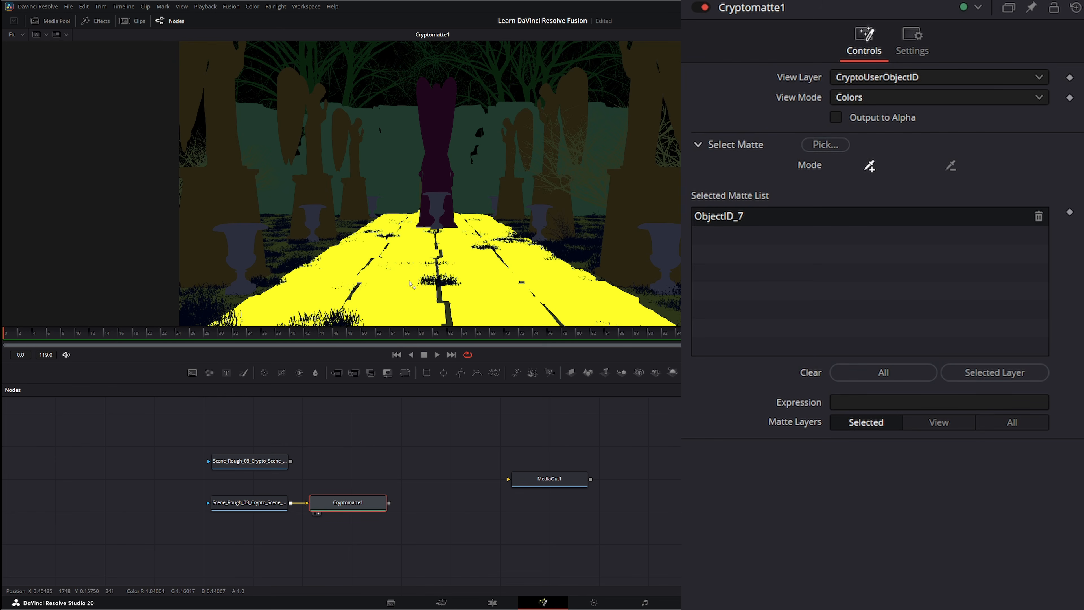
click(871, 168)
click(235, 246)
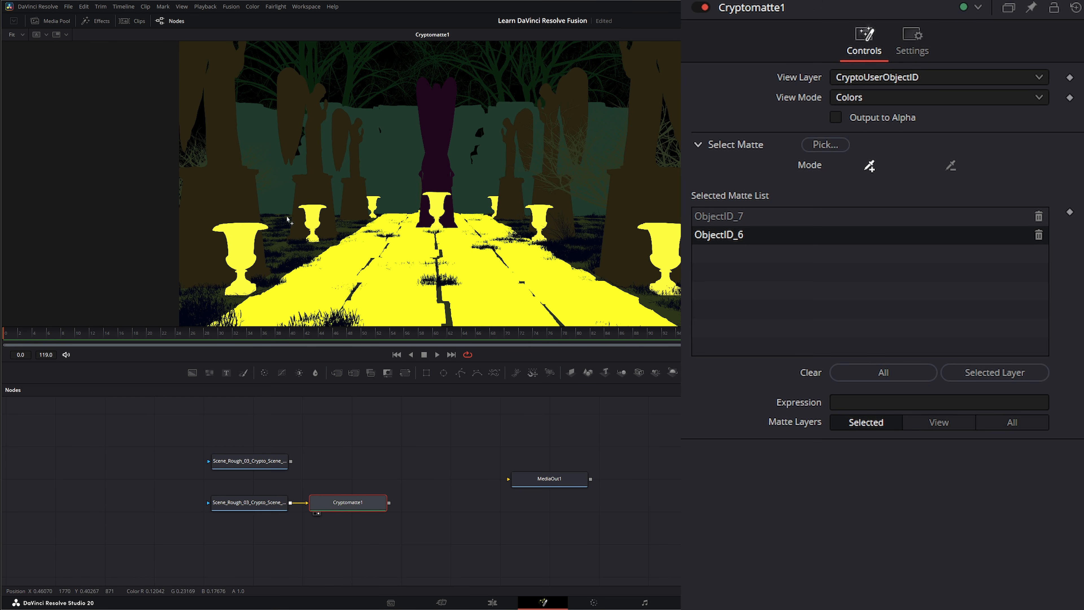
Compare the main render with the path and urn mattes by alternating the loader and Cryptomatte nodes in the viewer
drag(252, 460, 314, 323)
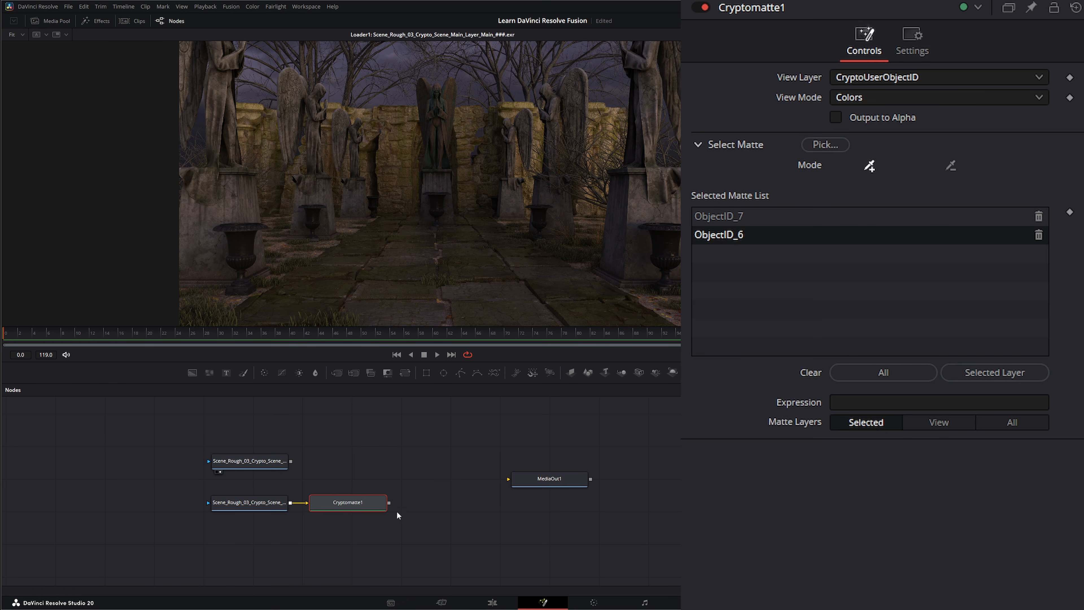
key(1)
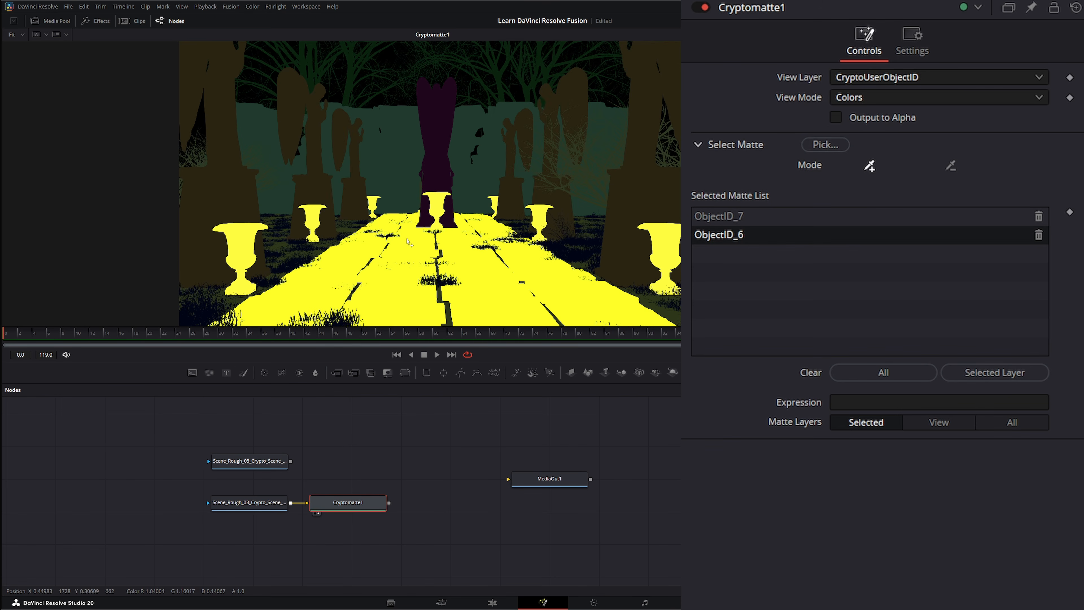
key(1)
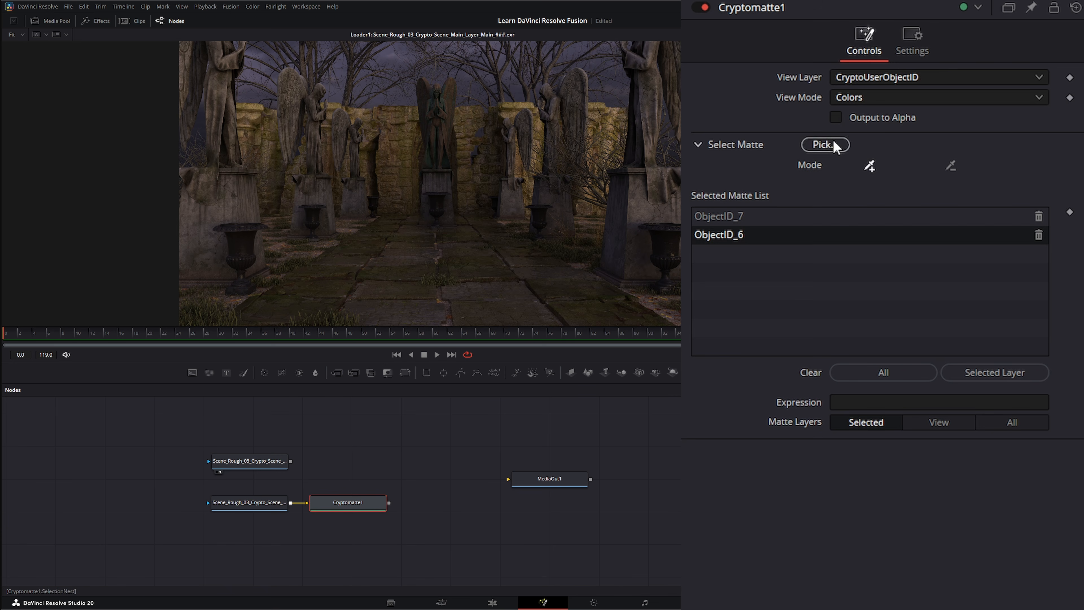
Replace the Cryptomatte node's matte selection with ObjectID_0 through ObjectID_8 and show the node in the viewer
click(876, 372)
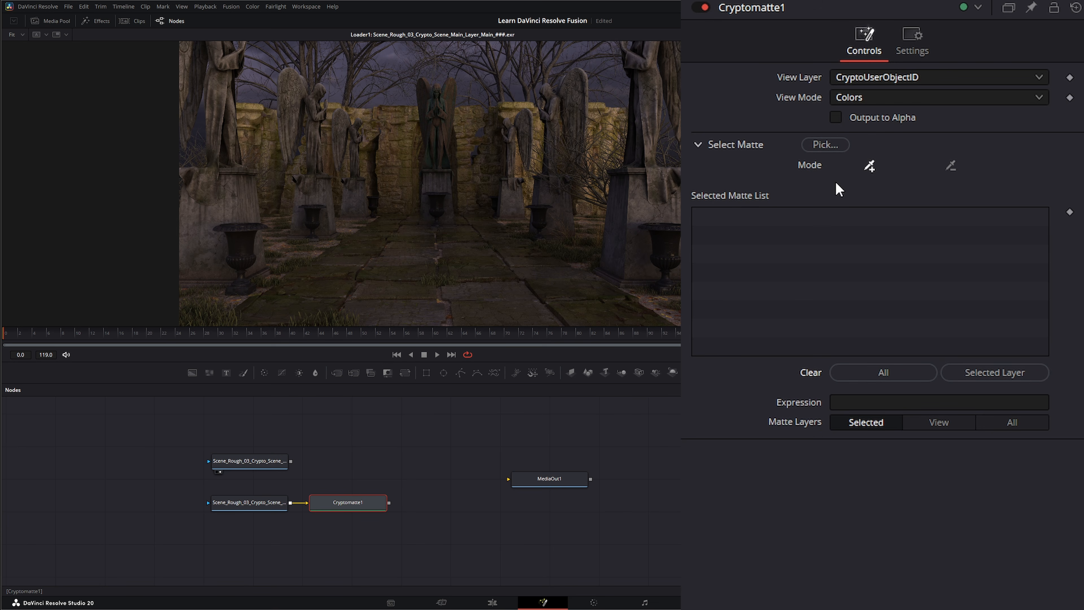
click(823, 143)
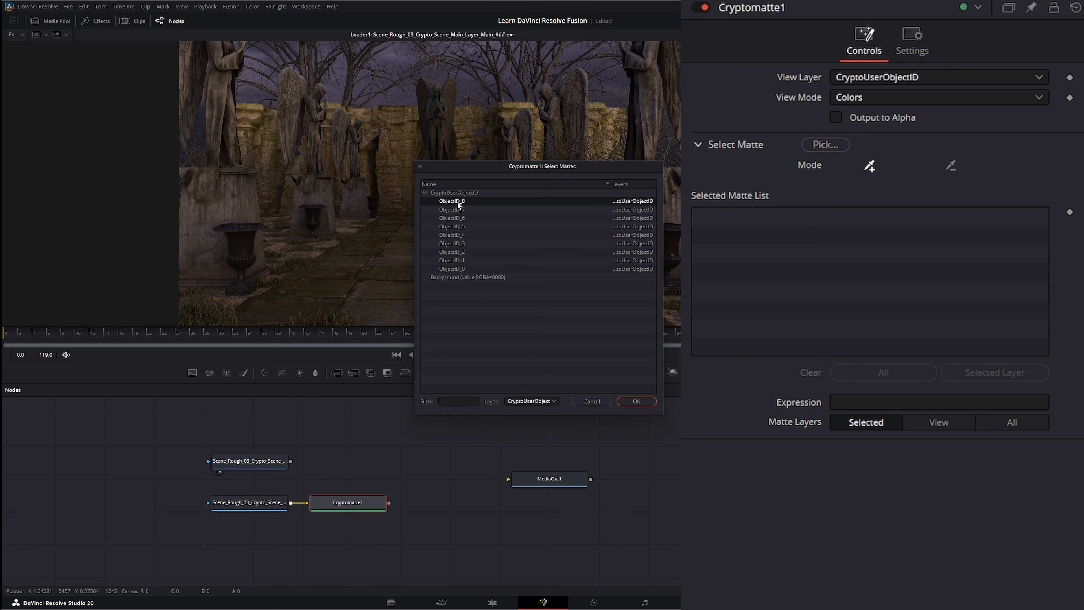
shift+click(465, 268)
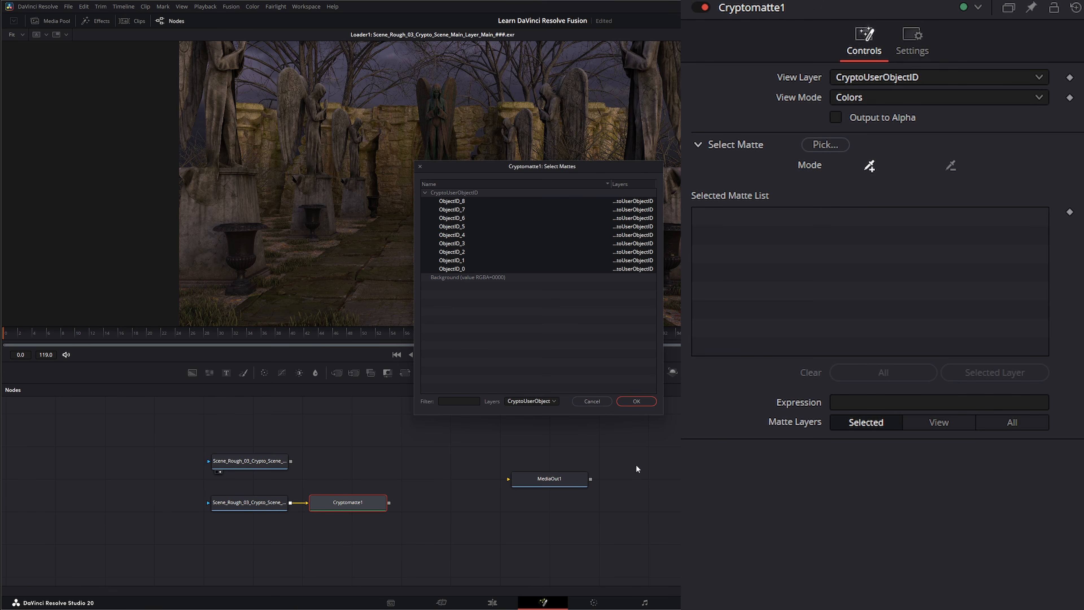
click(636, 401)
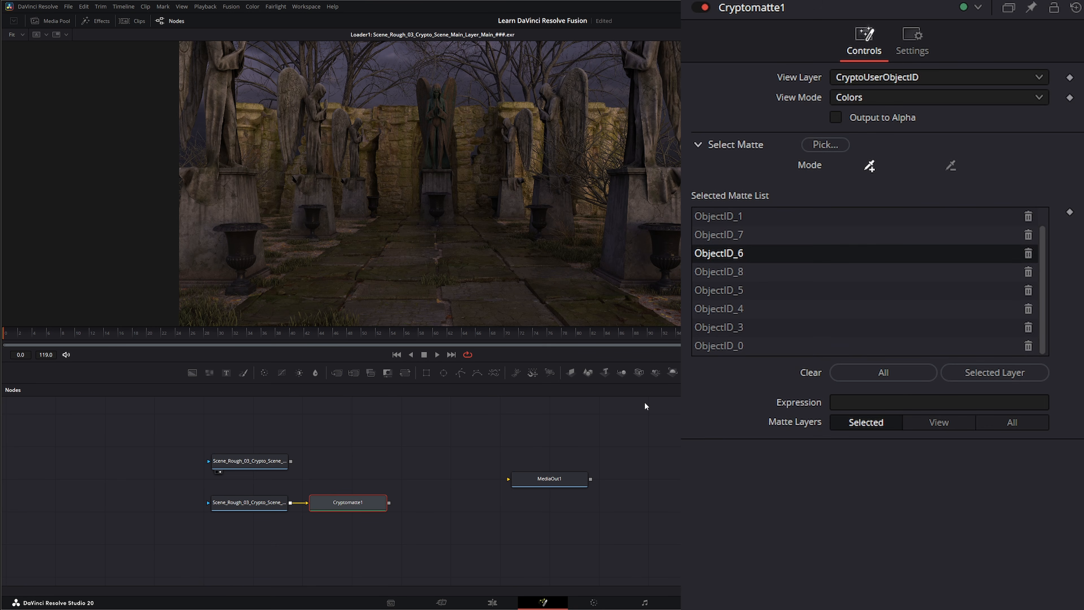
key(1)
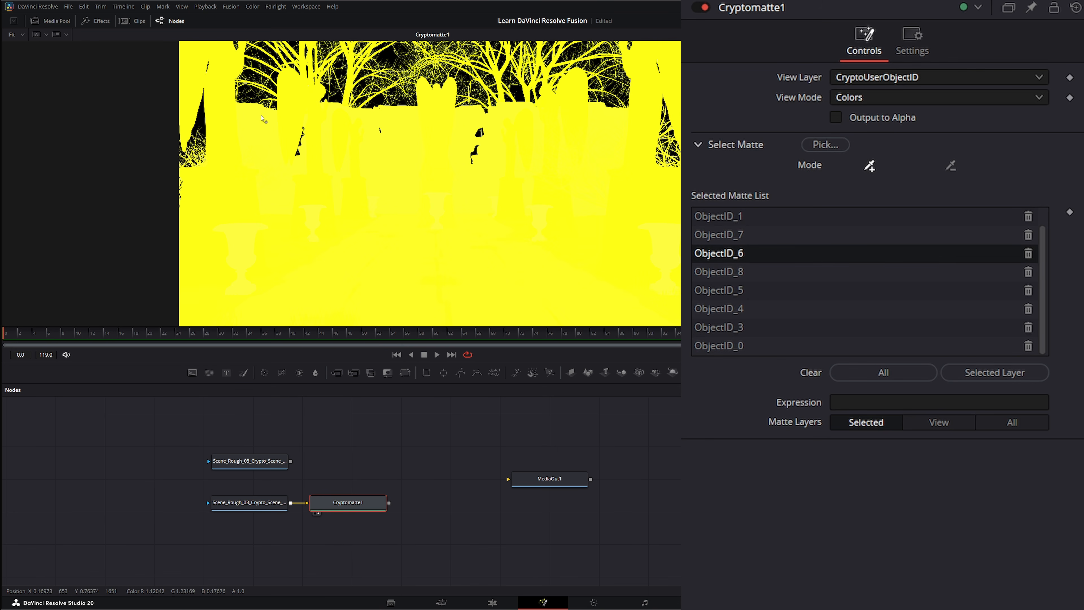
Space out the main render loader and MediaOut nodes, and enable Output to Alpha on the Cryptomatte node
drag(258, 463, 355, 451)
drag(539, 479, 676, 479)
click(354, 503)
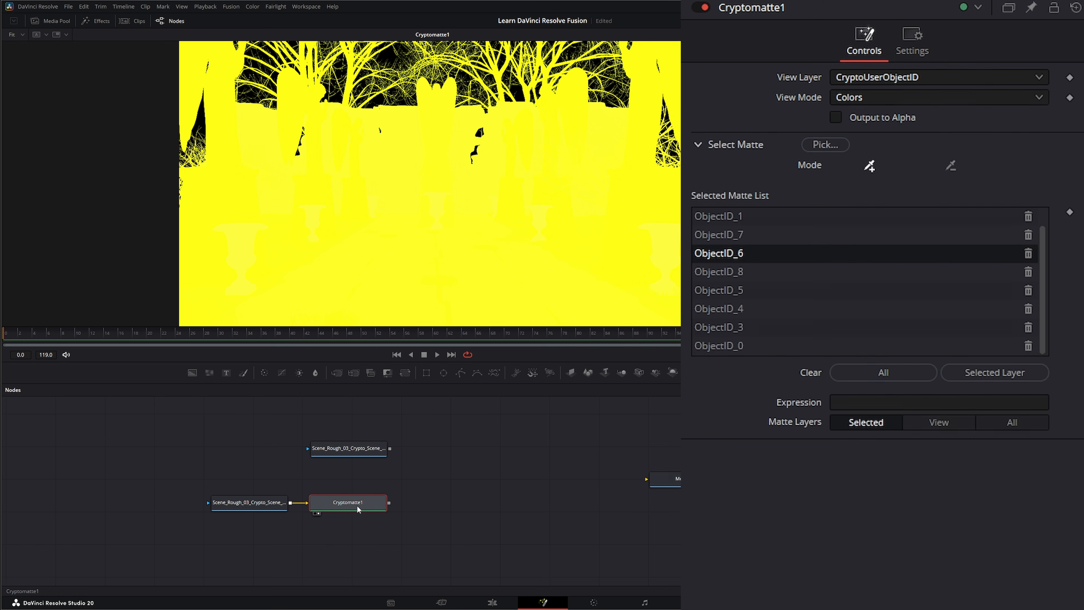
click(836, 117)
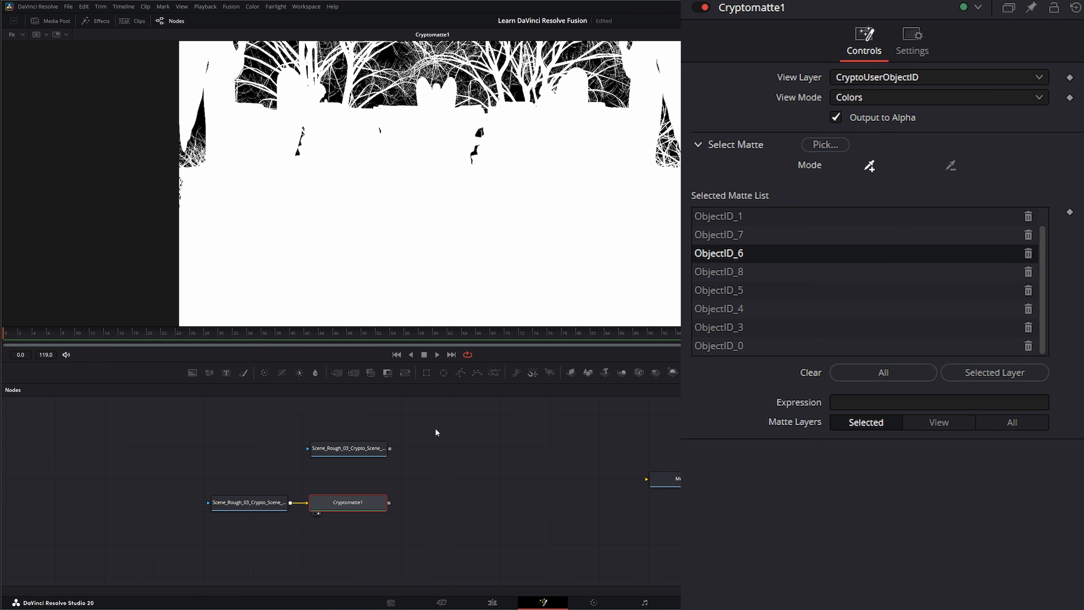
Show the main render loader in the viewer and add an unconnected Merge node beside it
click(349, 448)
key(1)
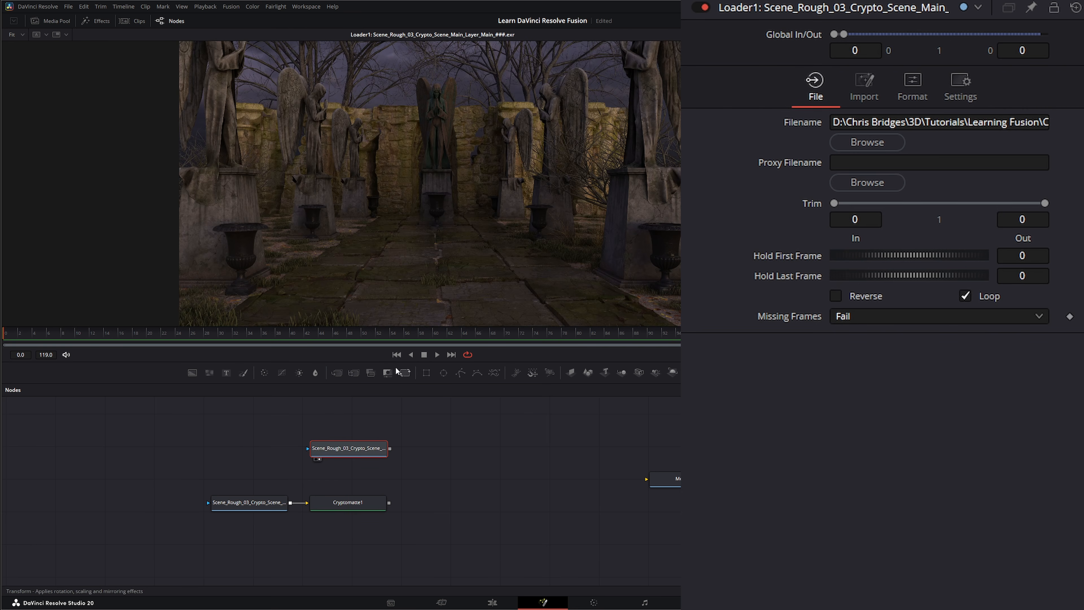
drag(336, 372, 509, 446)
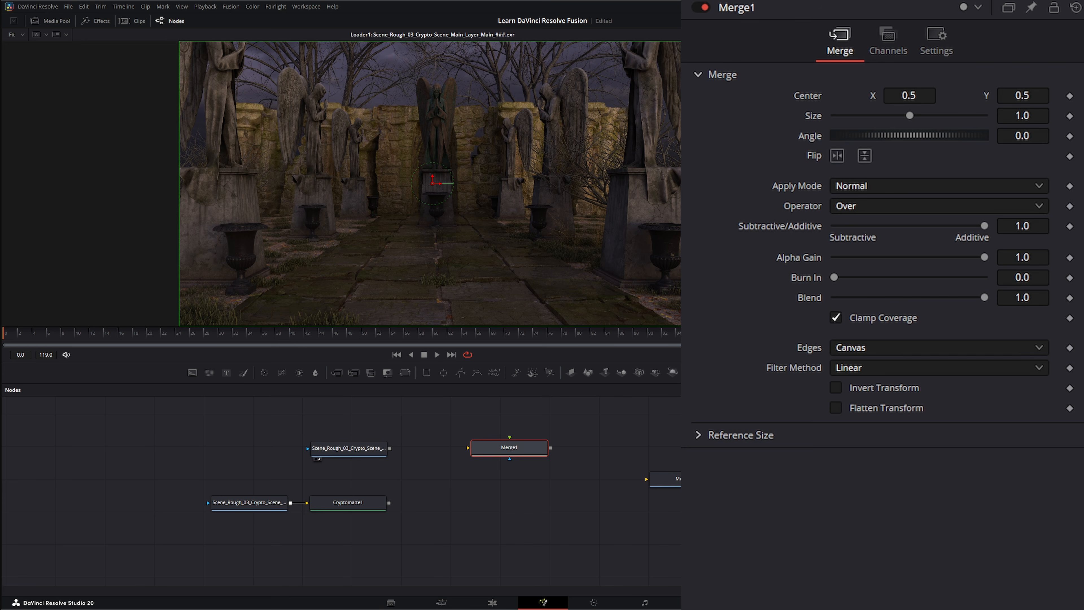
Bring the stormy sky clip into the node graph, view it, and place it between the main loader and Cryptomatte nodes
drag(679, 475, 440, 484)
key(1)
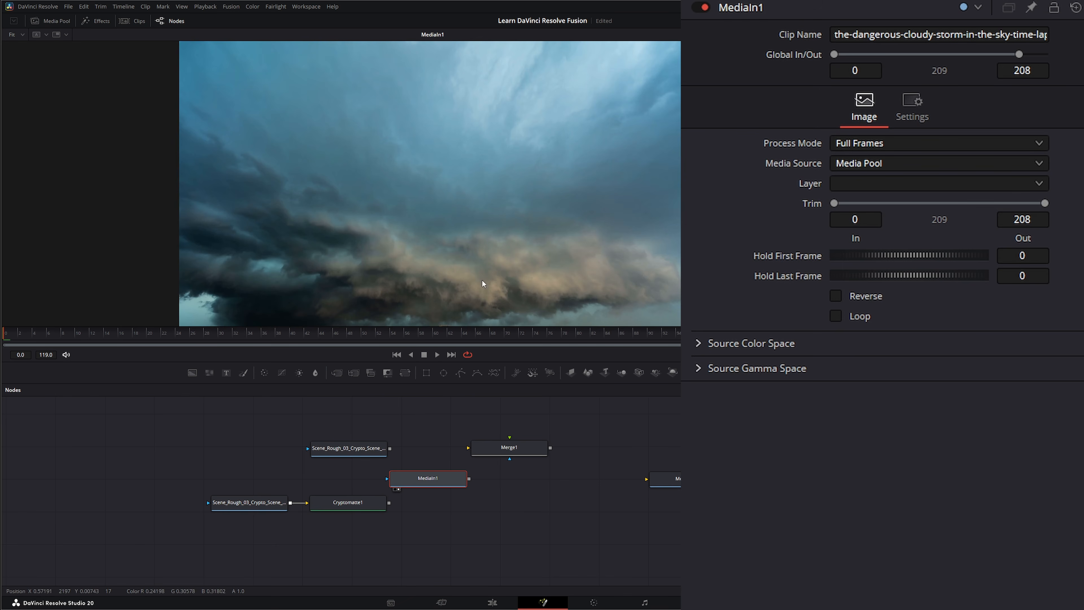
mouse_move(552, 126)
mouse_down()
mouse_move(525, 160)
mouse_move(535, 126)
mouse_up()
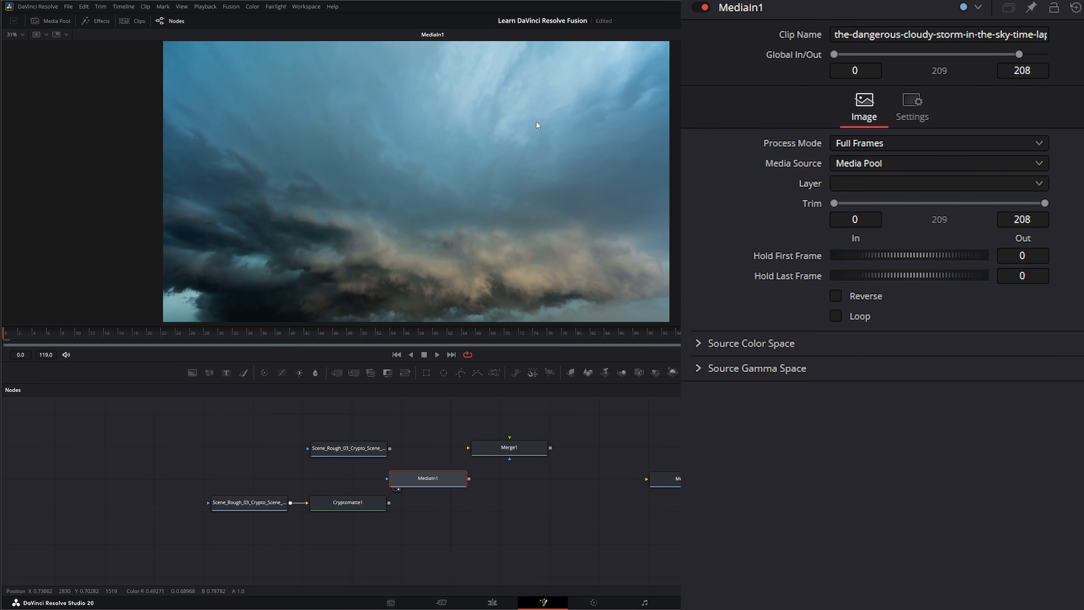
drag(429, 478, 376, 479)
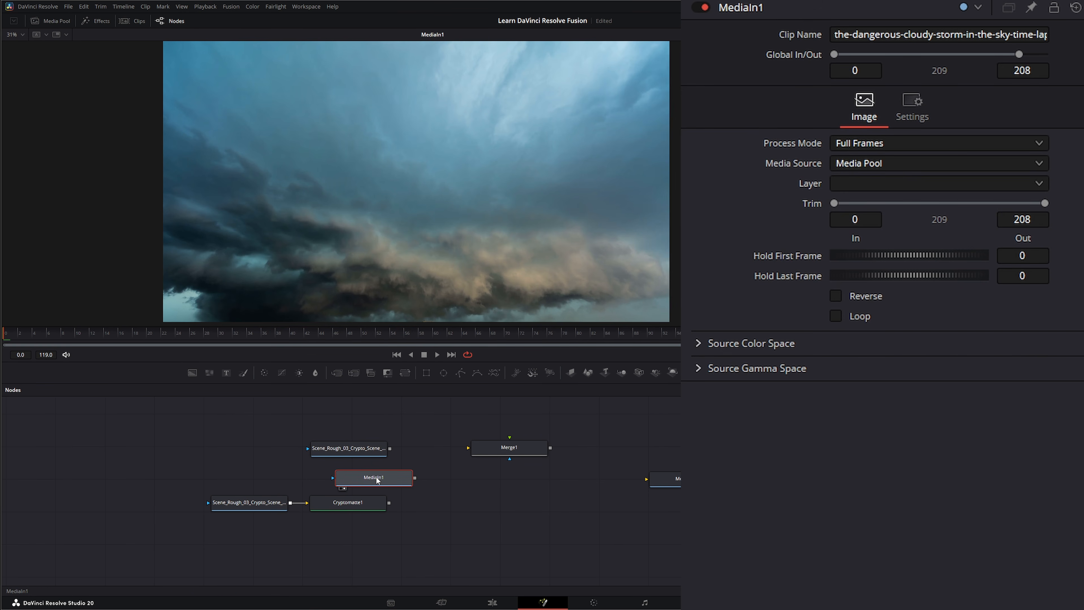
Add a Transform node after the sky clip, flip the image vertically, and preview the moving clouds from the first frame
click(404, 372)
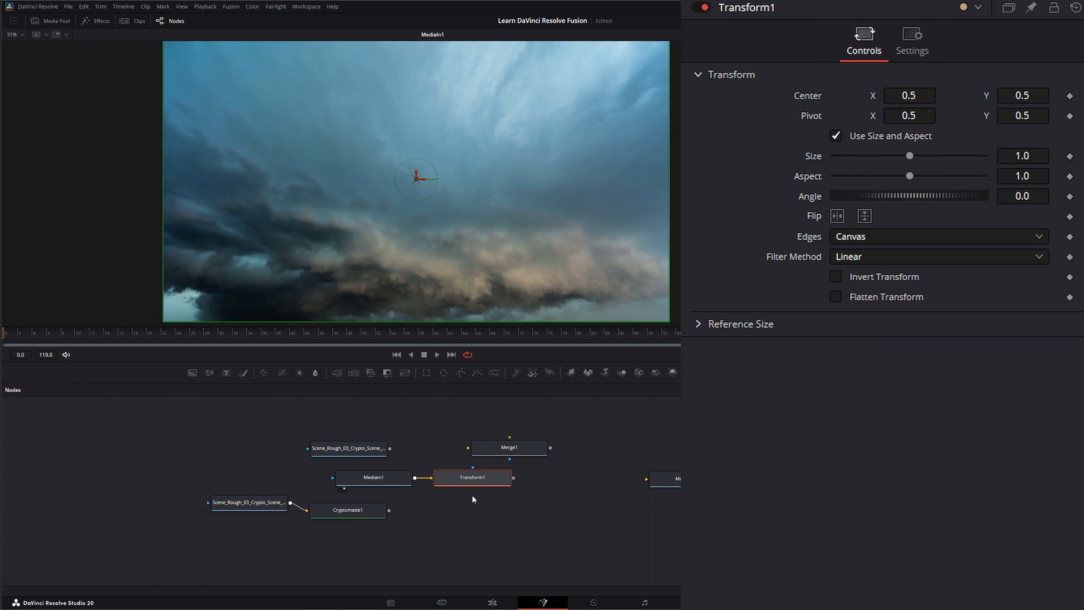
click(864, 216)
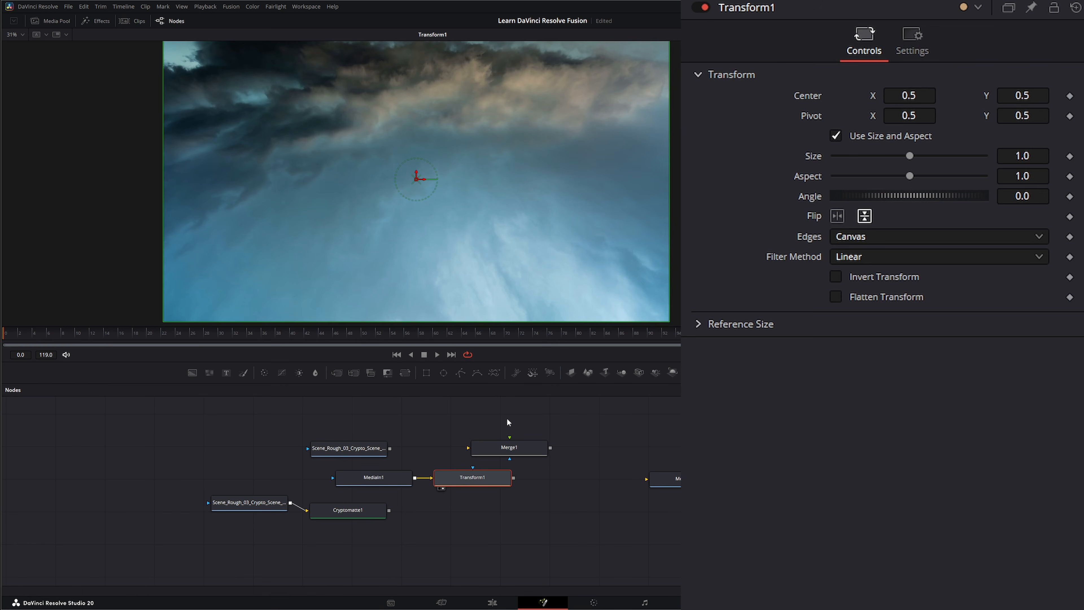
click(436, 356)
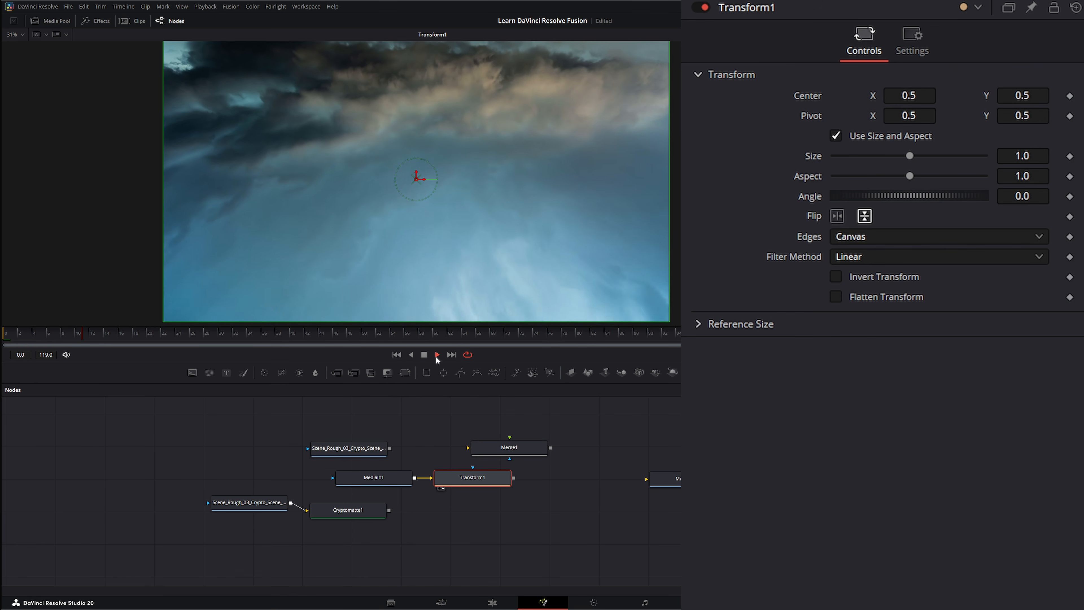
click(423, 354)
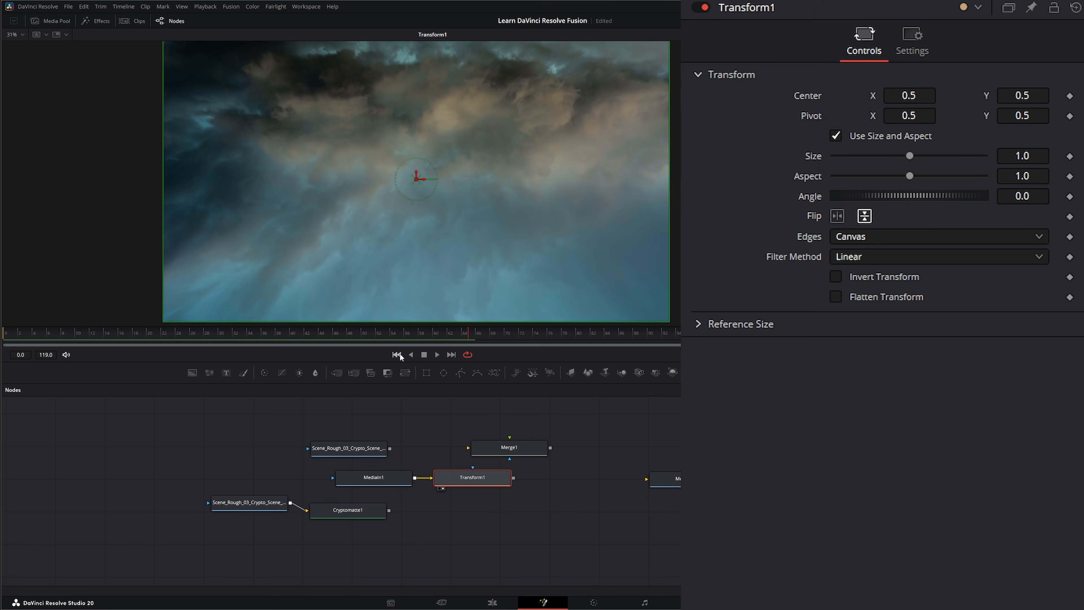
click(396, 354)
Connect the flipped sky as the Merge background and the main render as its foreground, and show the Merge in the viewer
drag(525, 451, 569, 444)
drag(513, 477, 514, 441)
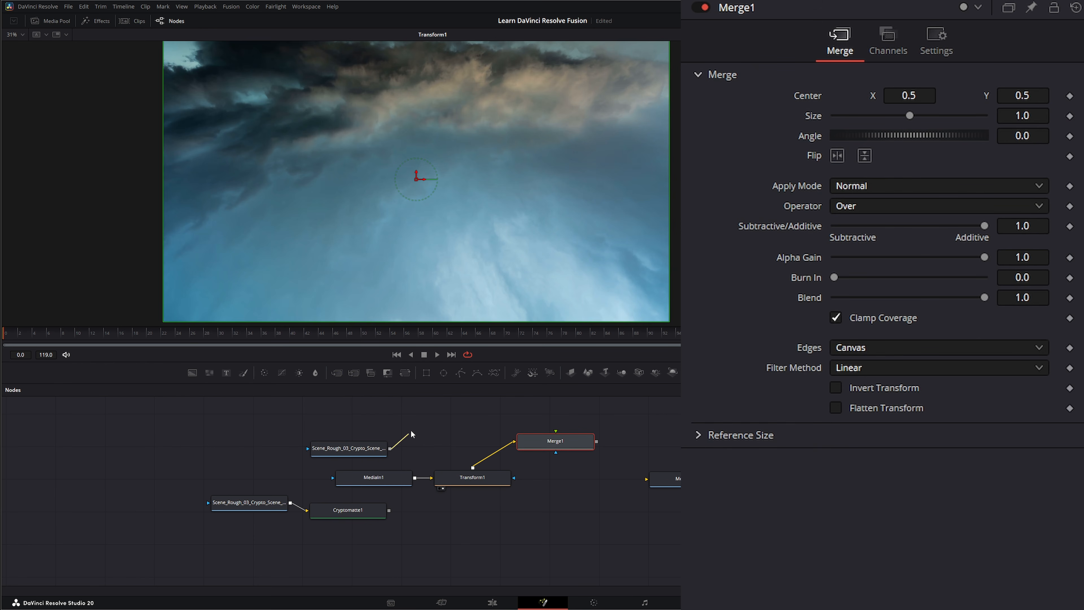
drag(390, 448, 564, 445)
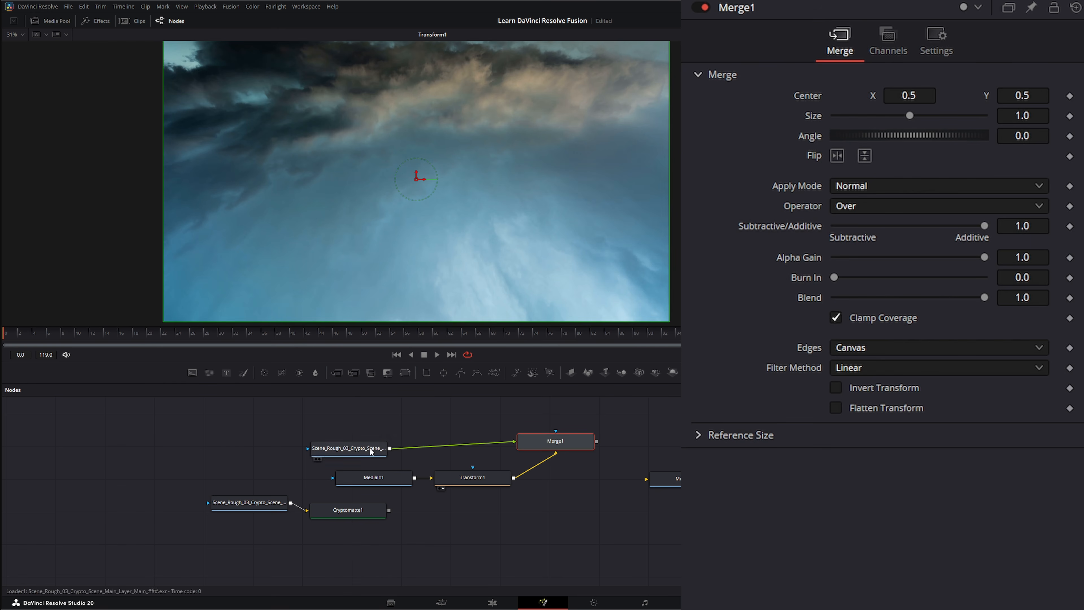
key(1)
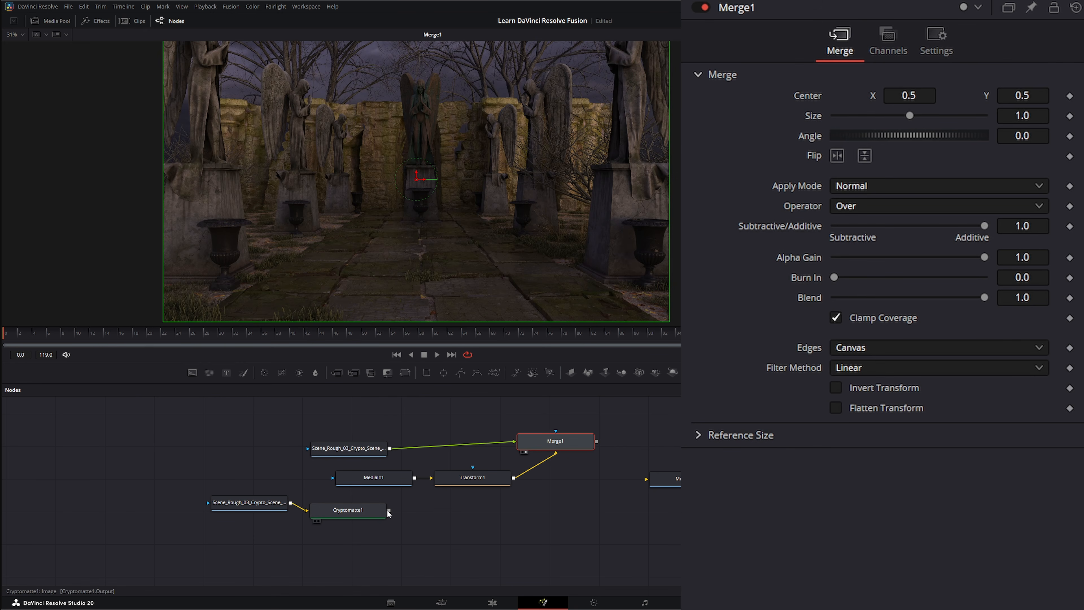
Feed the Cryptomatte output into the Merge node's effect mask, play the composite, and move the main render loader clear of other nodes
drag(389, 510, 557, 433)
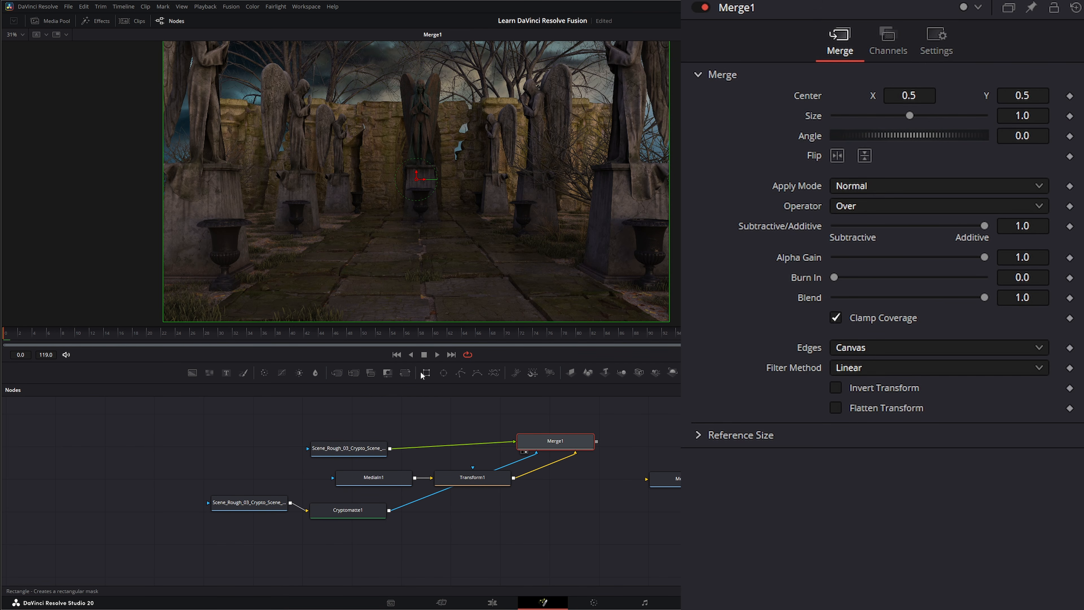
click(438, 354)
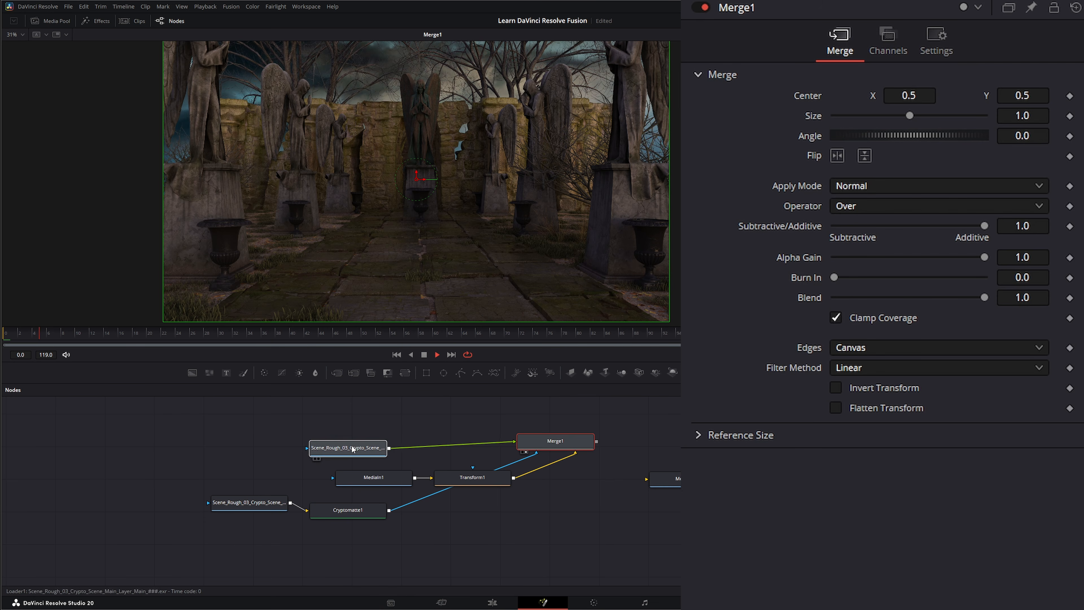
drag(319, 444, 308, 421)
click(350, 508)
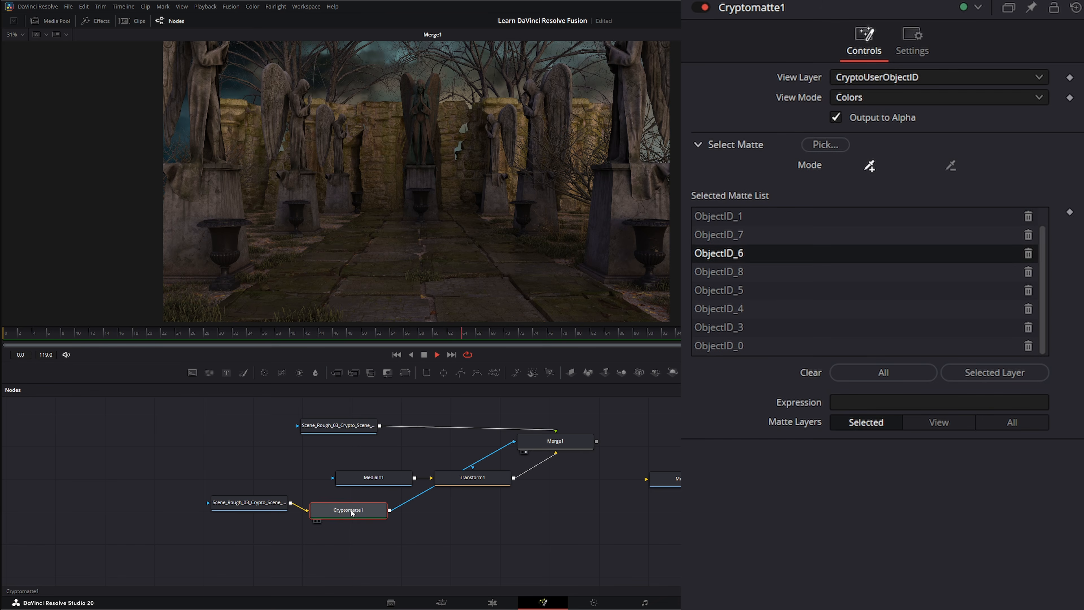
Insert a Color Corrector after the Transform node and tint the sky with Tint 0.1319154 and Strength 0.2471 during playback
click(485, 479)
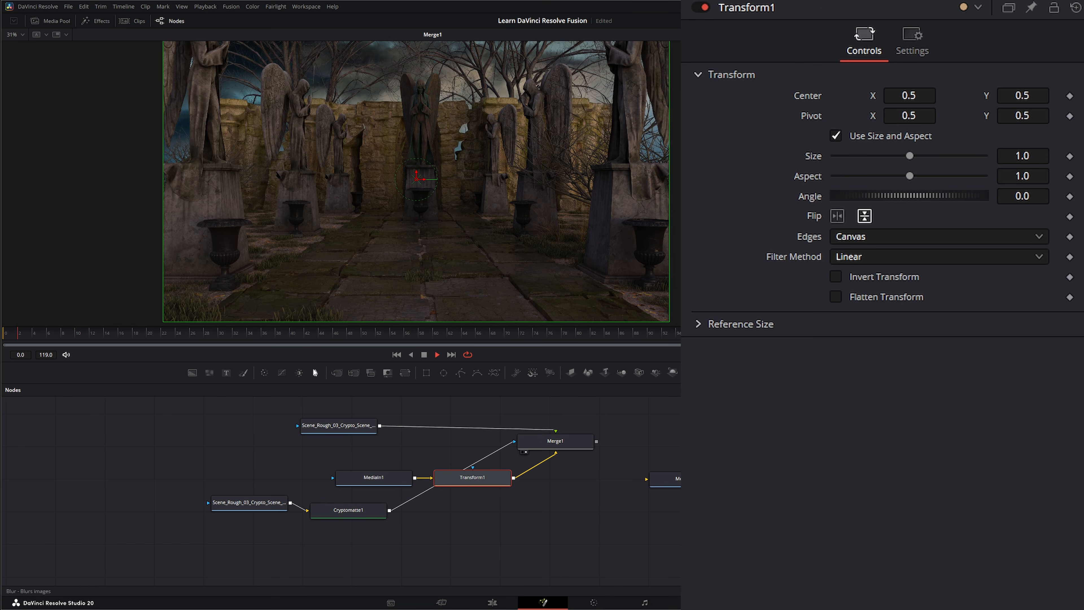
click(278, 373)
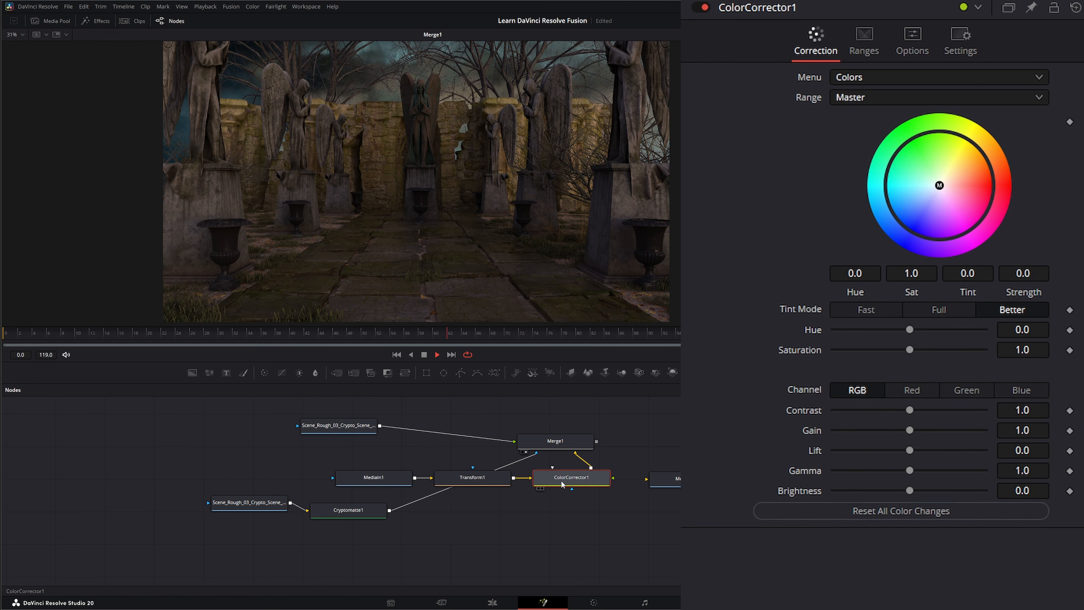
drag(937, 186, 957, 168)
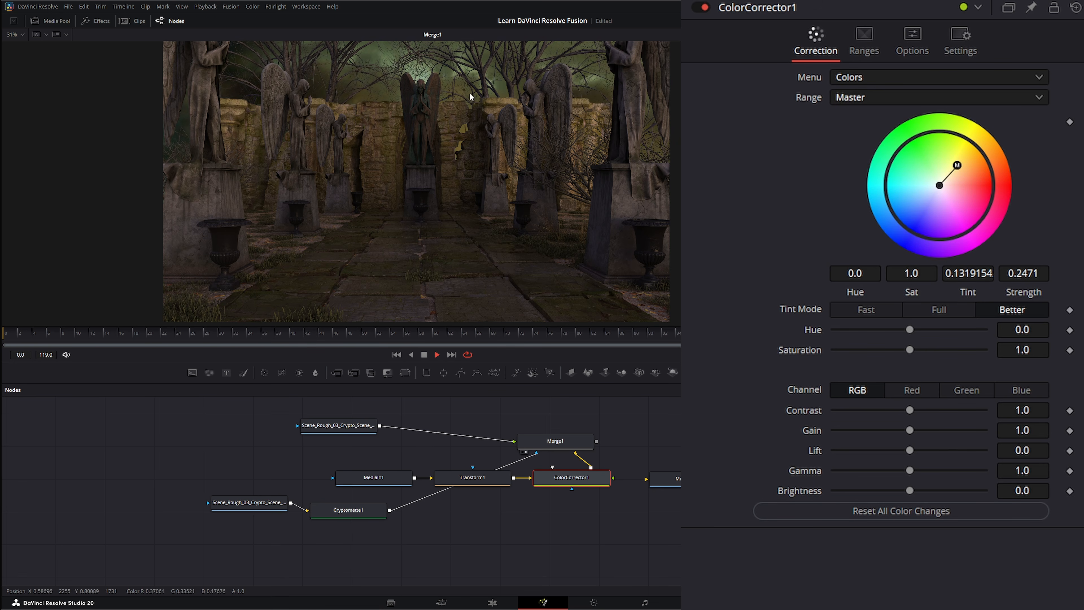
click(424, 355)
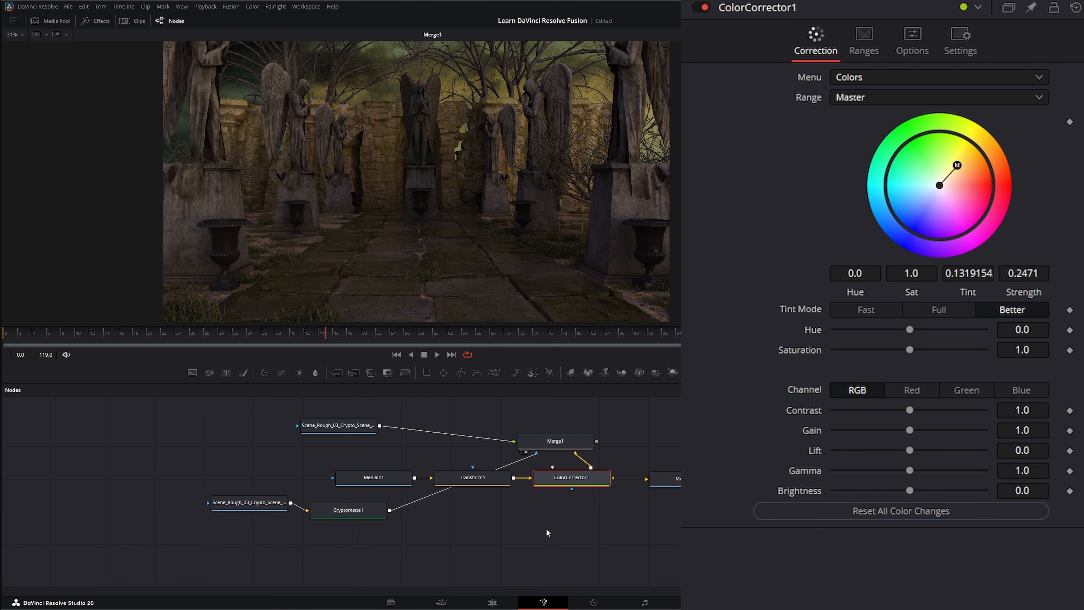
Show the Cryptomatte node's output in the viewer and switch to the unsaved Blender scene
click(365, 514)
drag(369, 516, 395, 180)
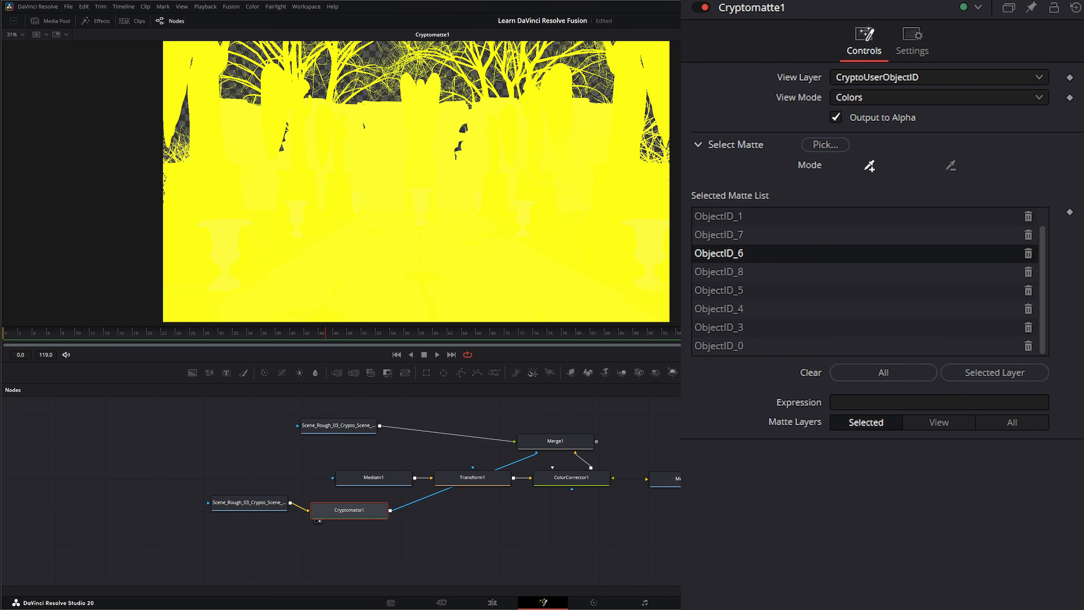
mouse_move(389, 600)
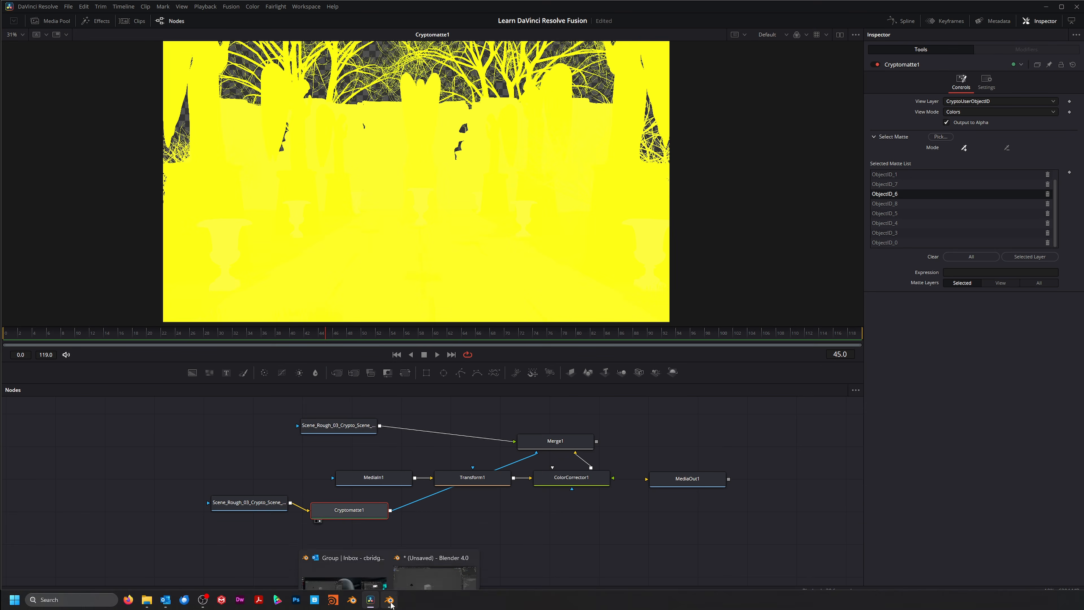
click(434, 572)
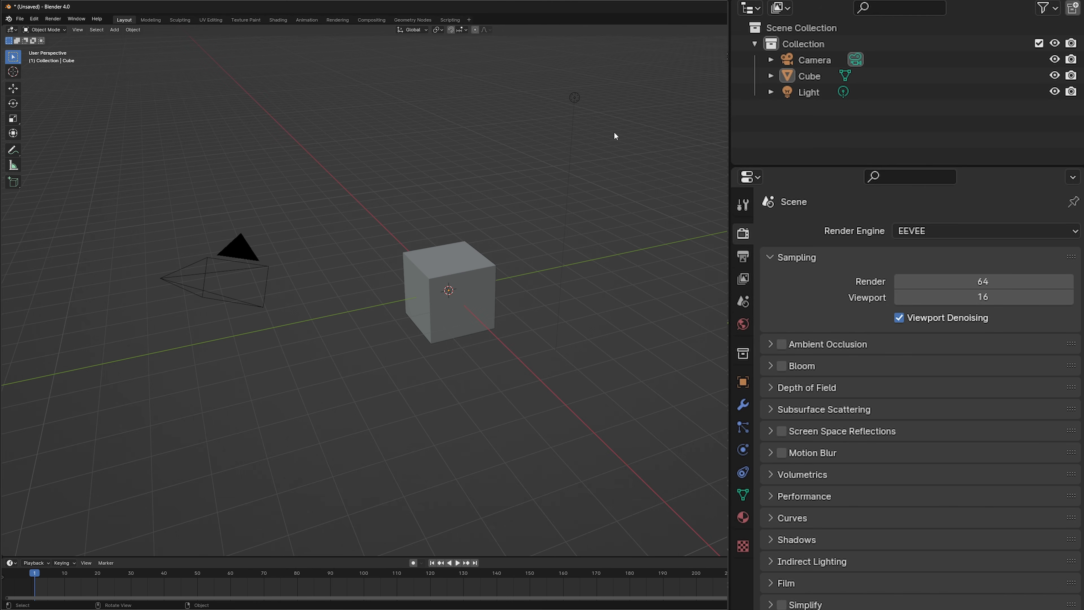
Set the render engine to Redshift Renderer and open the cube's Redshift Crypto Id for editing
click(922, 230)
click(905, 306)
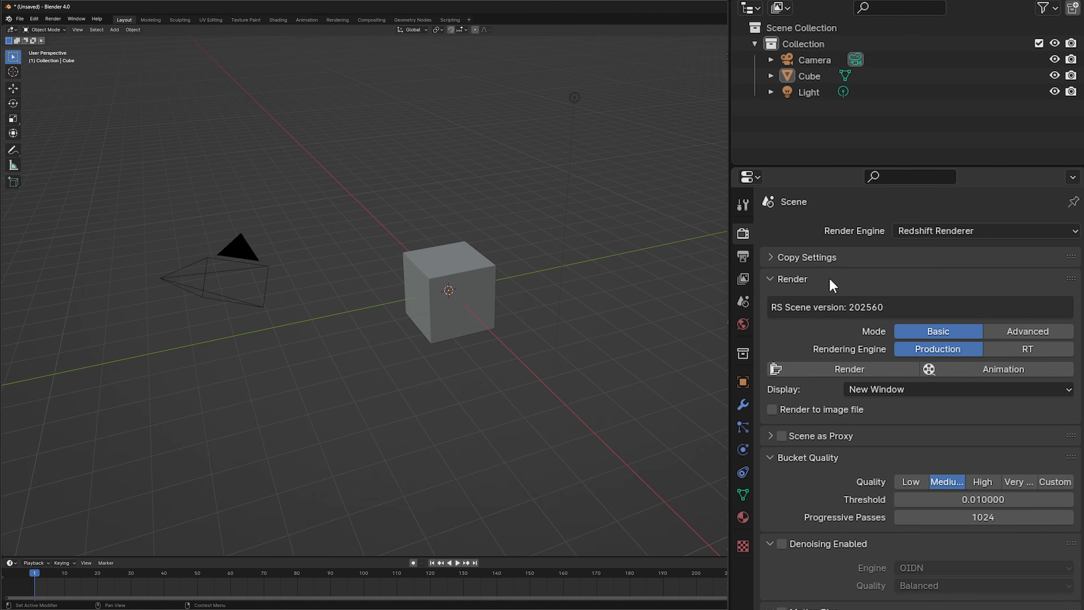
click(742, 381)
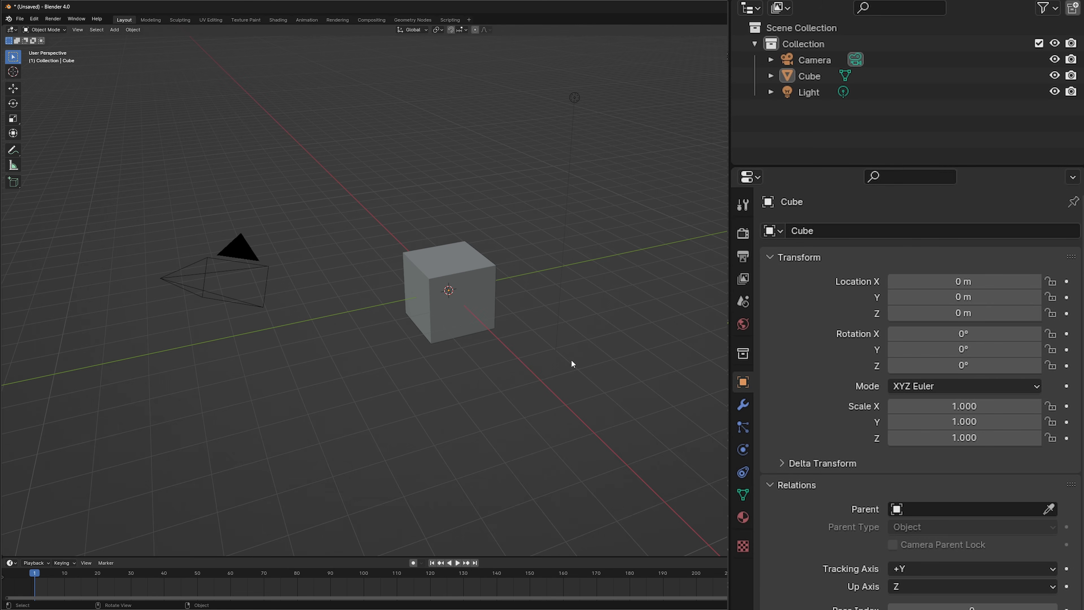
click(483, 284)
scroll(917, 384, down, 10)
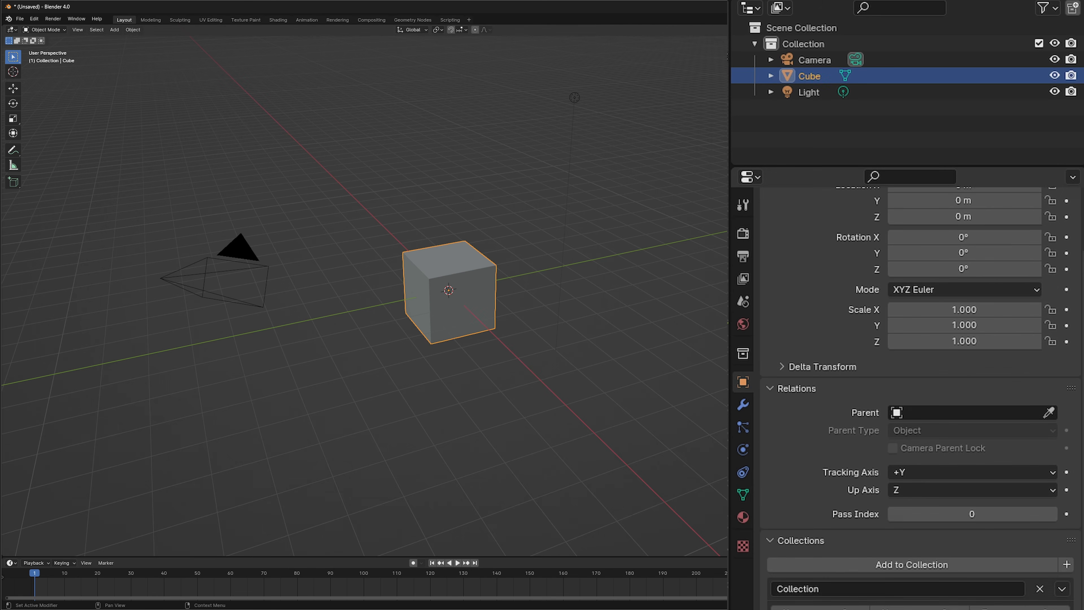
scroll(920, 398, down, 2)
scroll(768, 576, down, 6)
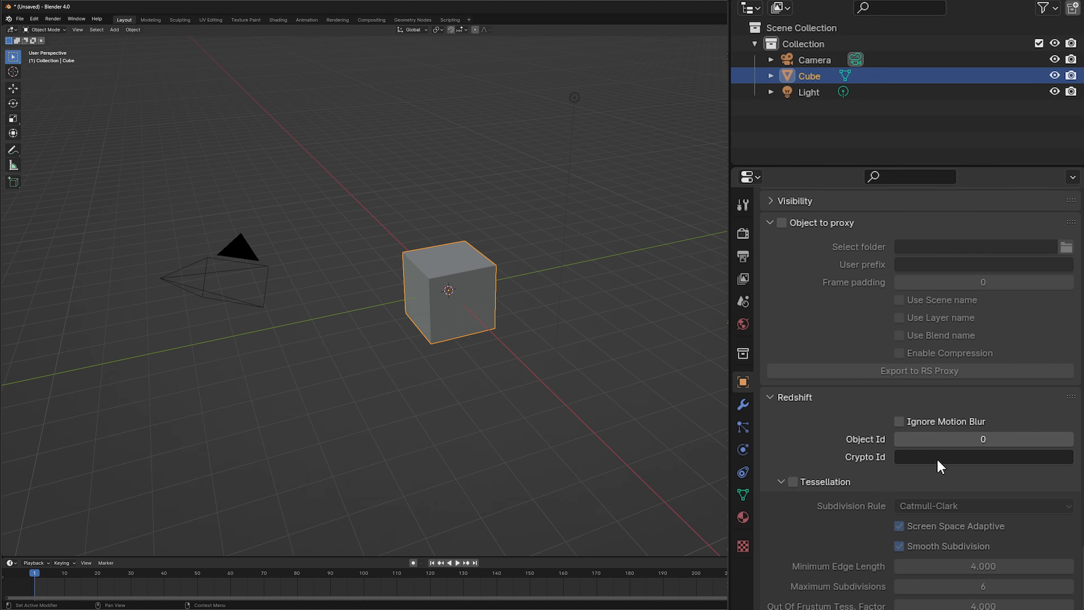
click(922, 459)
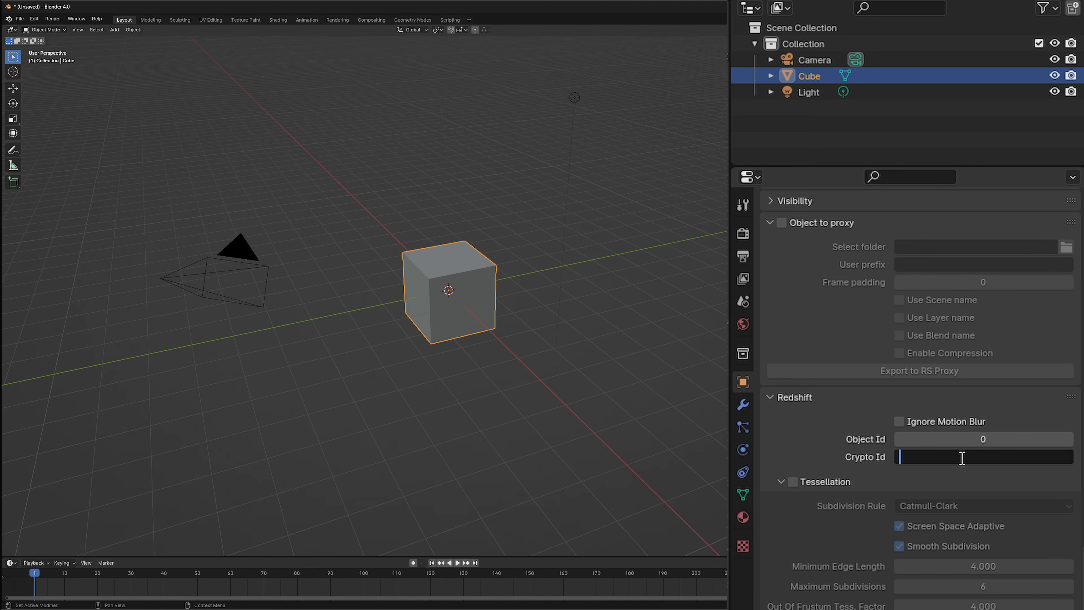
Add an ico sphere with increased subdivisions and move it about 2.94 m along Y, beside the cube
click(115, 30)
mouse_move(138, 43)
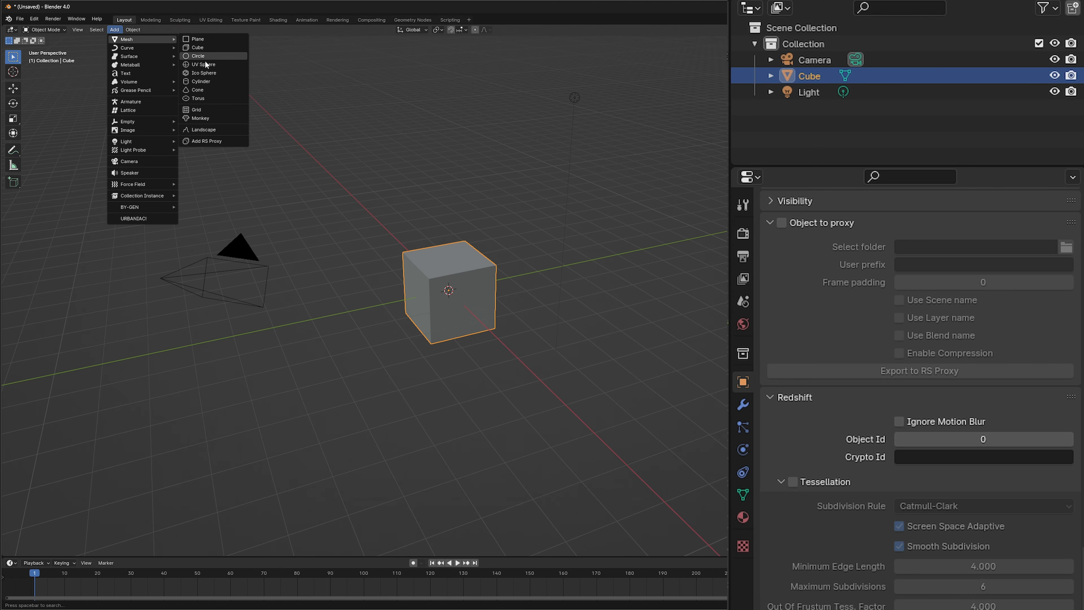
click(211, 73)
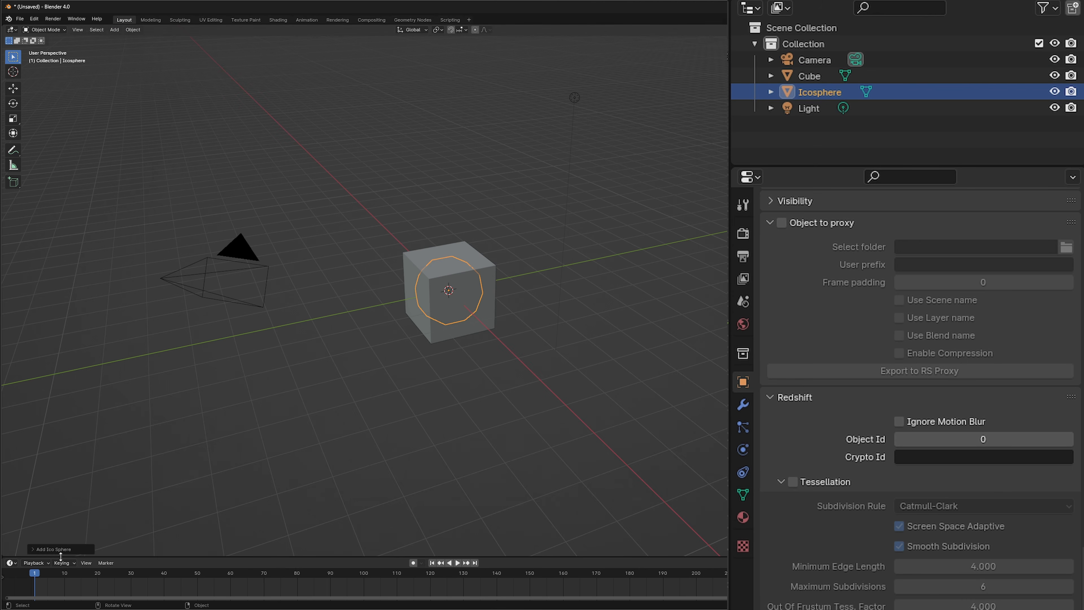
click(53, 549)
drag(110, 466, 290, 466)
click(13, 88)
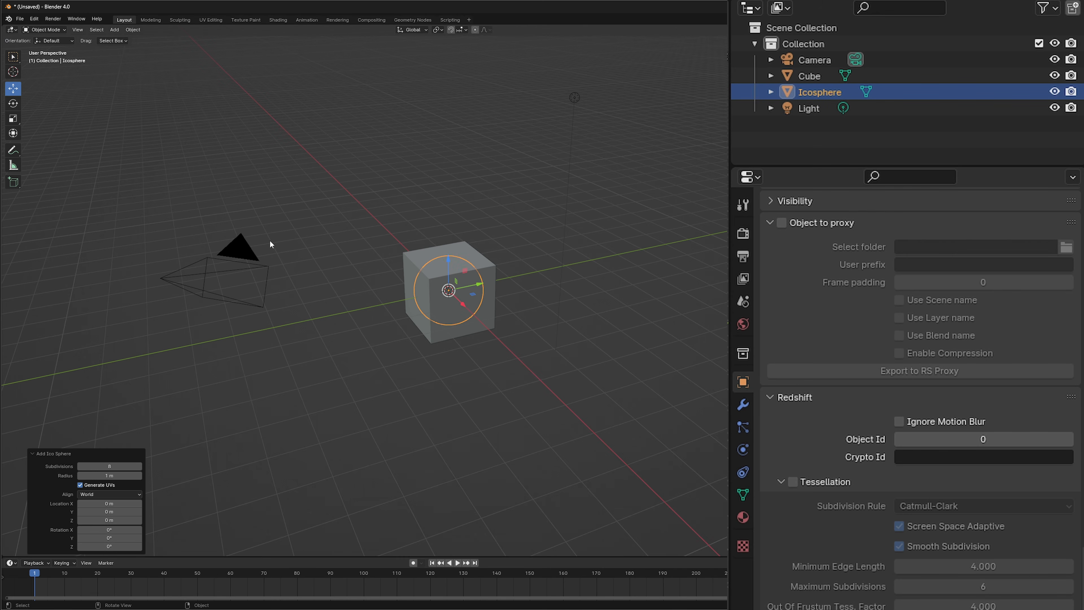
drag(476, 286, 563, 256)
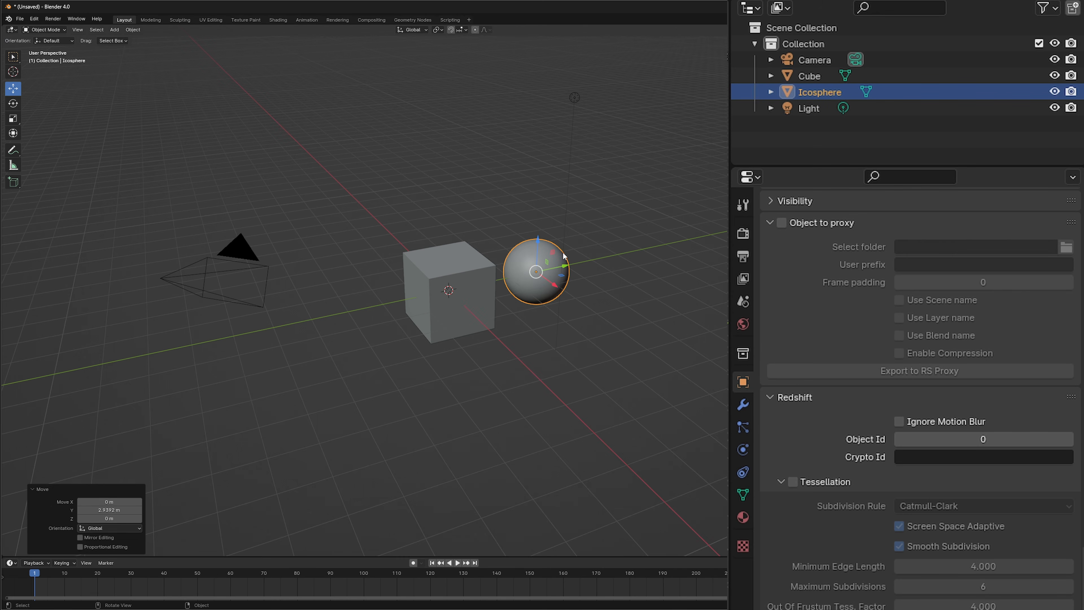
click(520, 285)
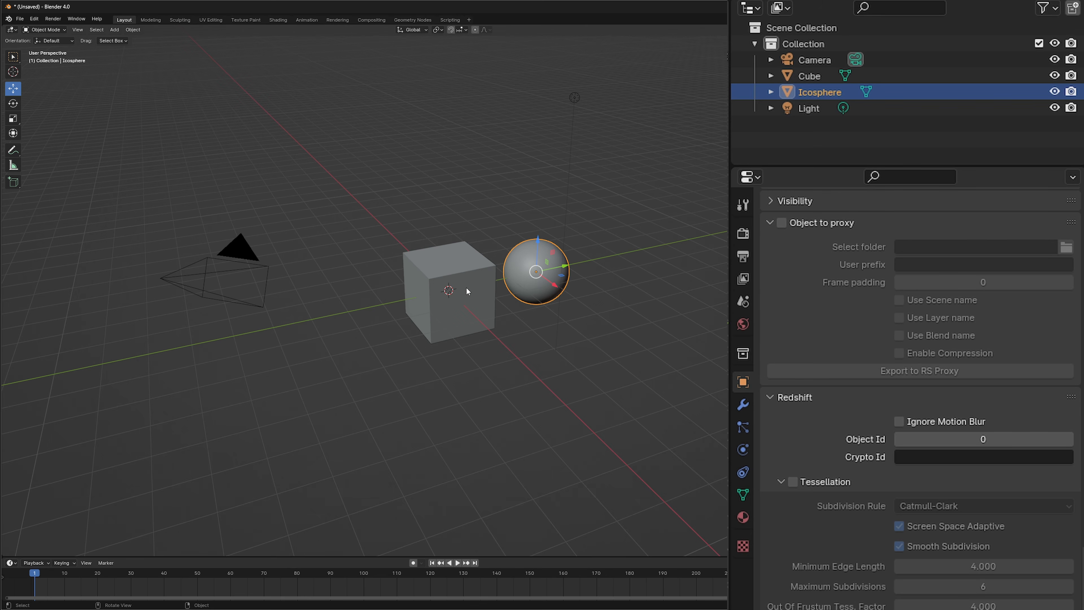
click(466, 292)
click(526, 278)
click(490, 286)
click(519, 280)
click(480, 299)
click(530, 283)
Set the scene's render engine to Cycles and show the ico sphere's object properties
scroll(803, 382, up, 12)
scroll(804, 380, up, 5)
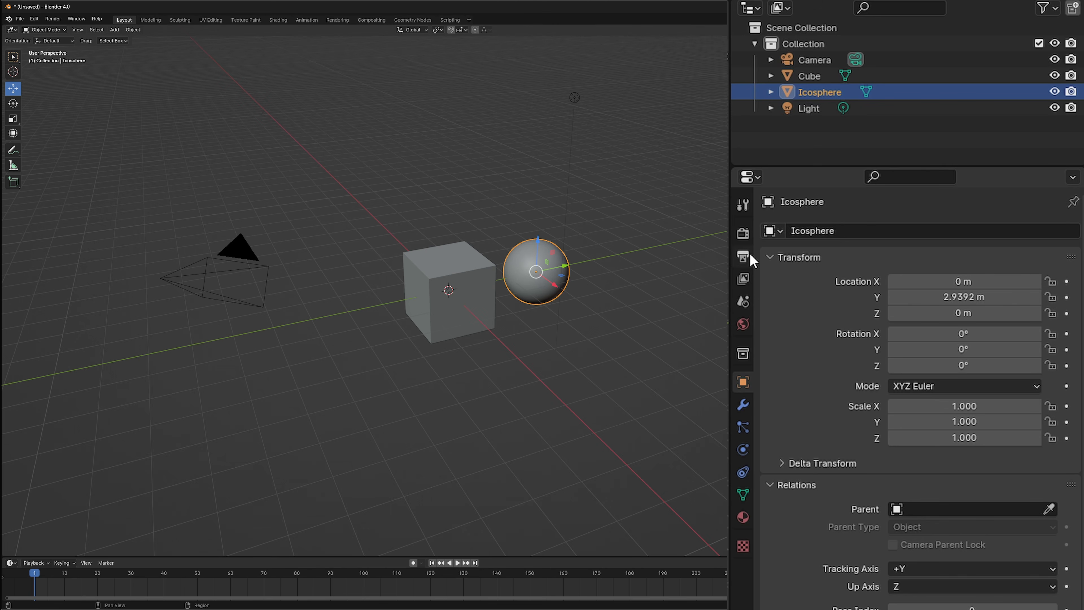
click(743, 239)
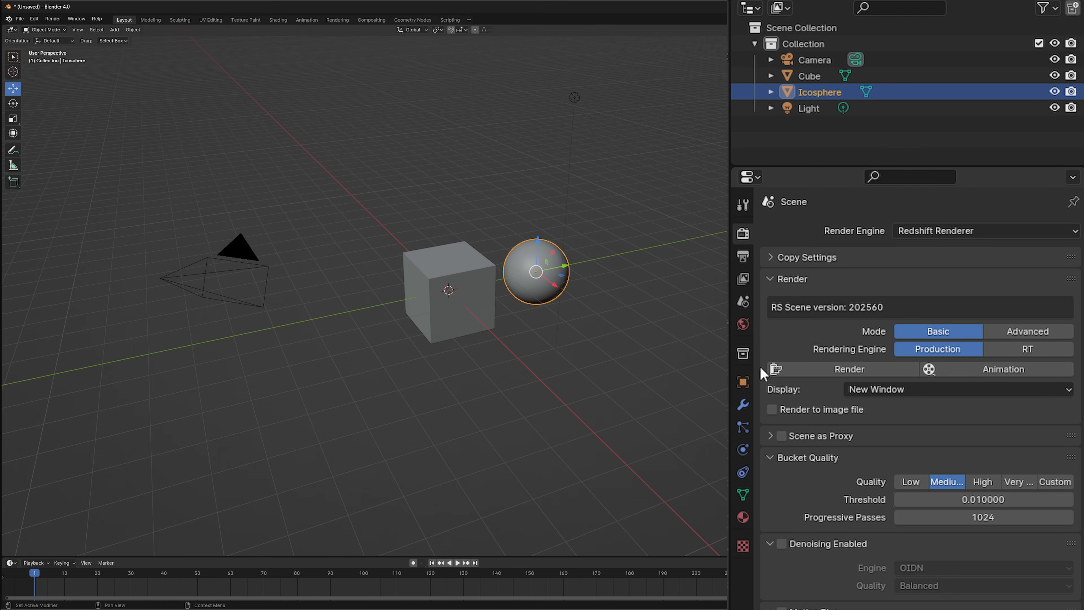
click(941, 230)
click(924, 285)
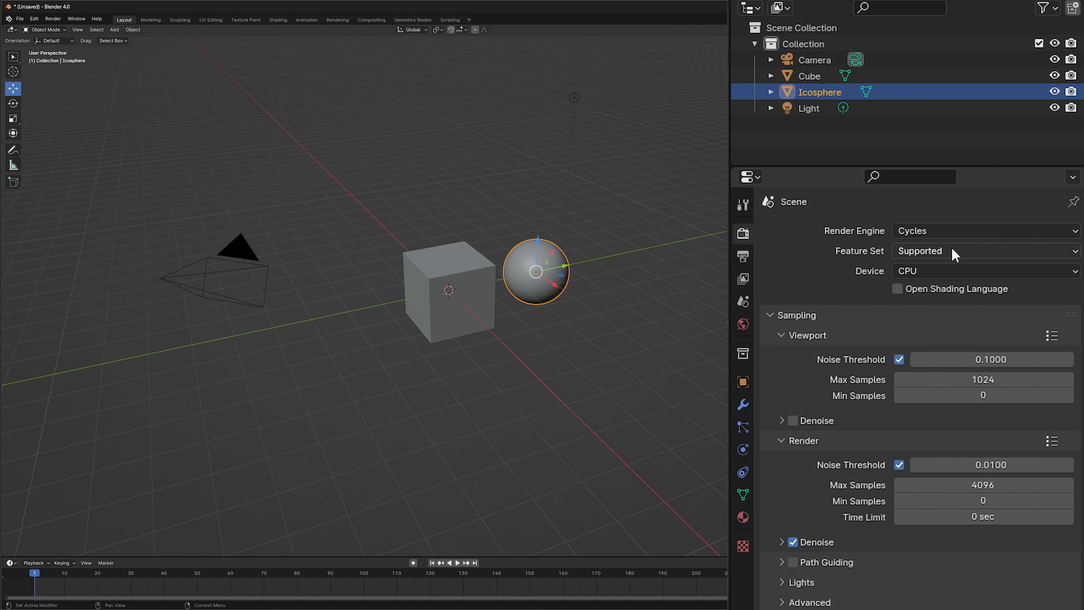
click(742, 381)
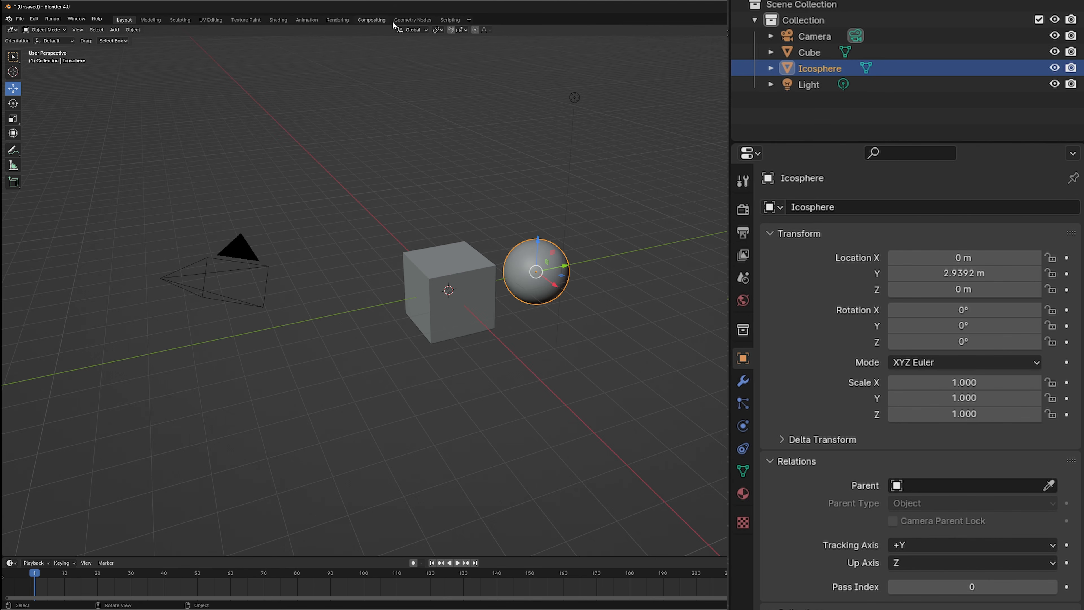
View the Compositing workspace, and look at the Cryptomatte node and its connections in DaVinci Resolve
click(371, 20)
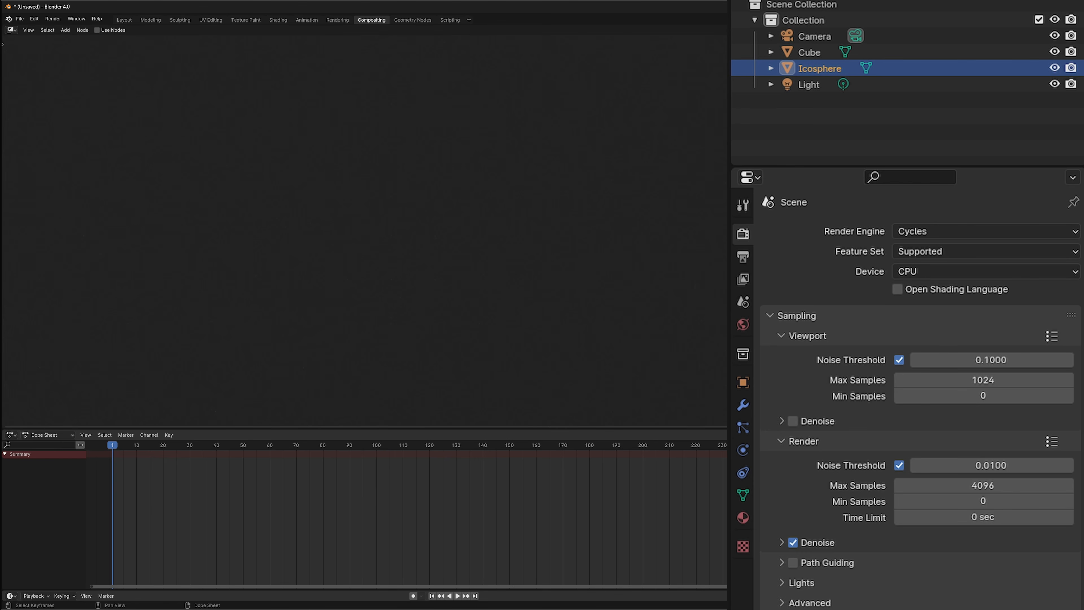
mouse_move(382, 606)
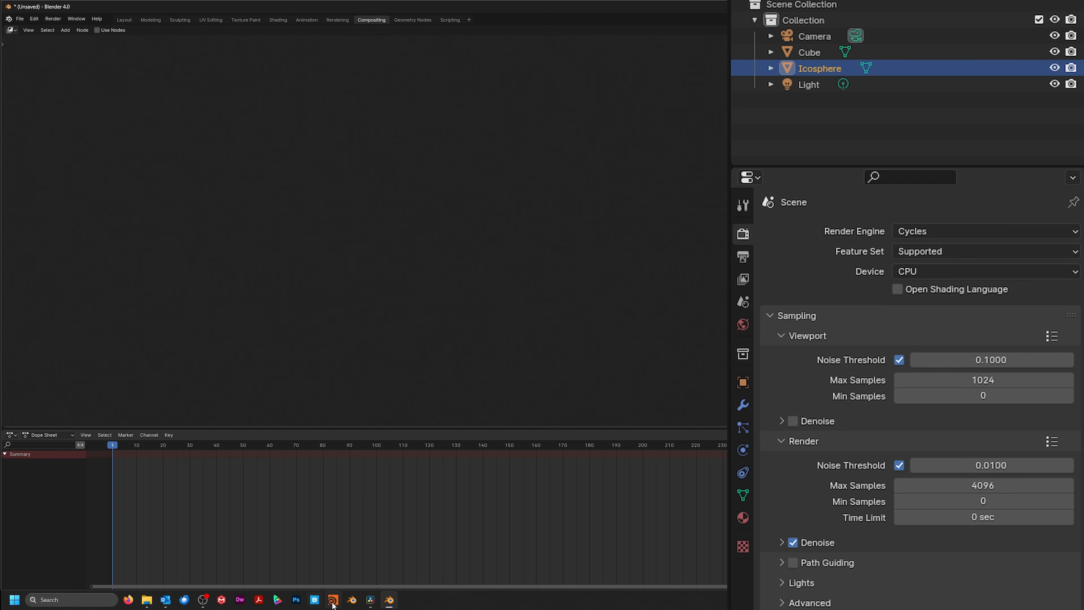
click(370, 599)
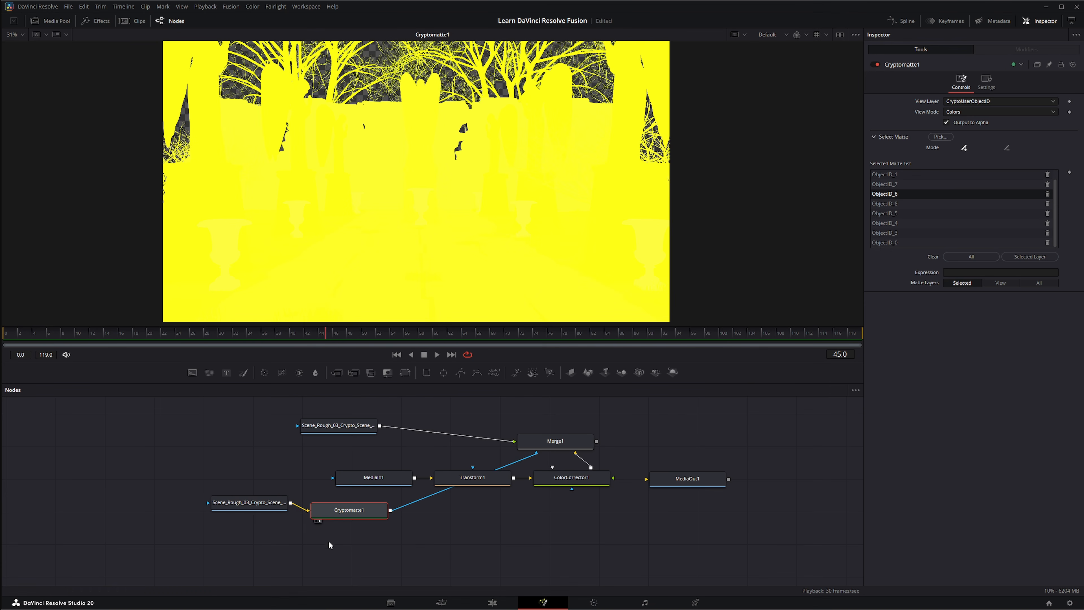
drag(304, 544, 405, 503)
drag(302, 542, 410, 501)
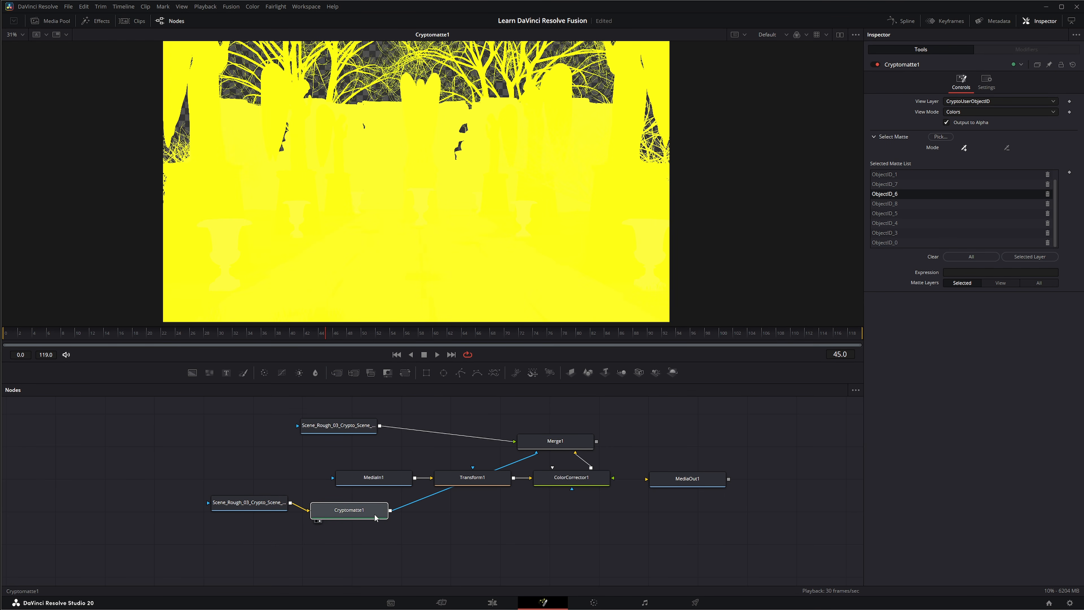
Switch back to Blender and return to the Layout workspace
mouse_move(421, 606)
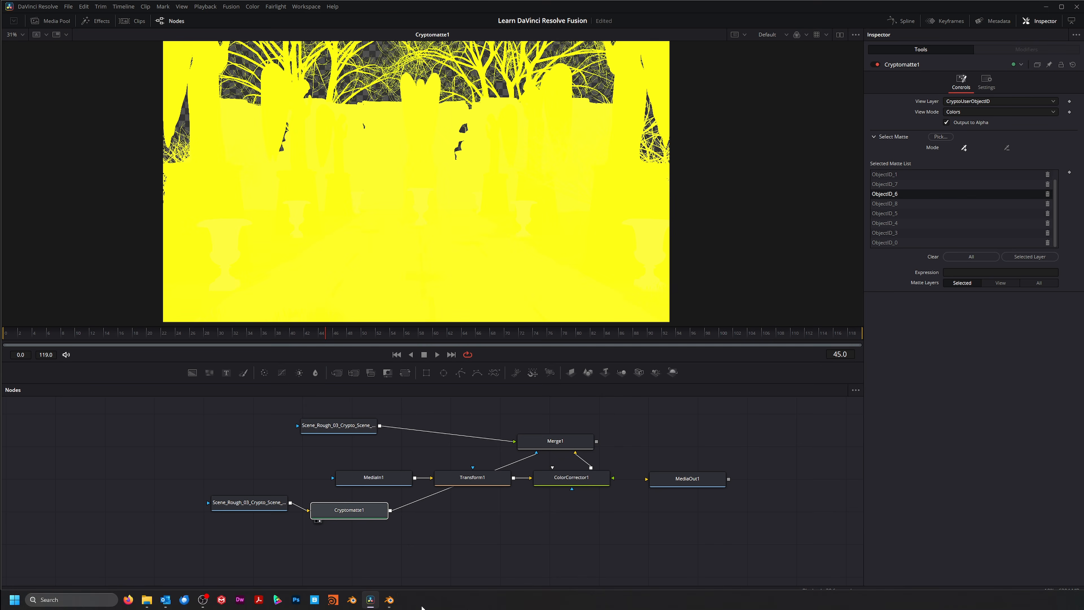
click(389, 601)
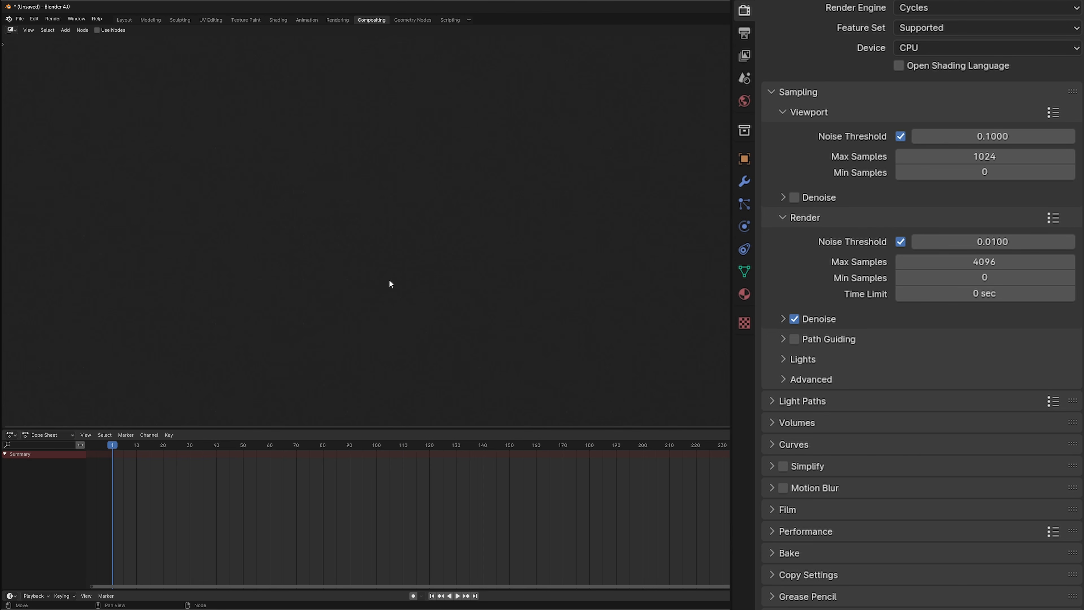
click(124, 20)
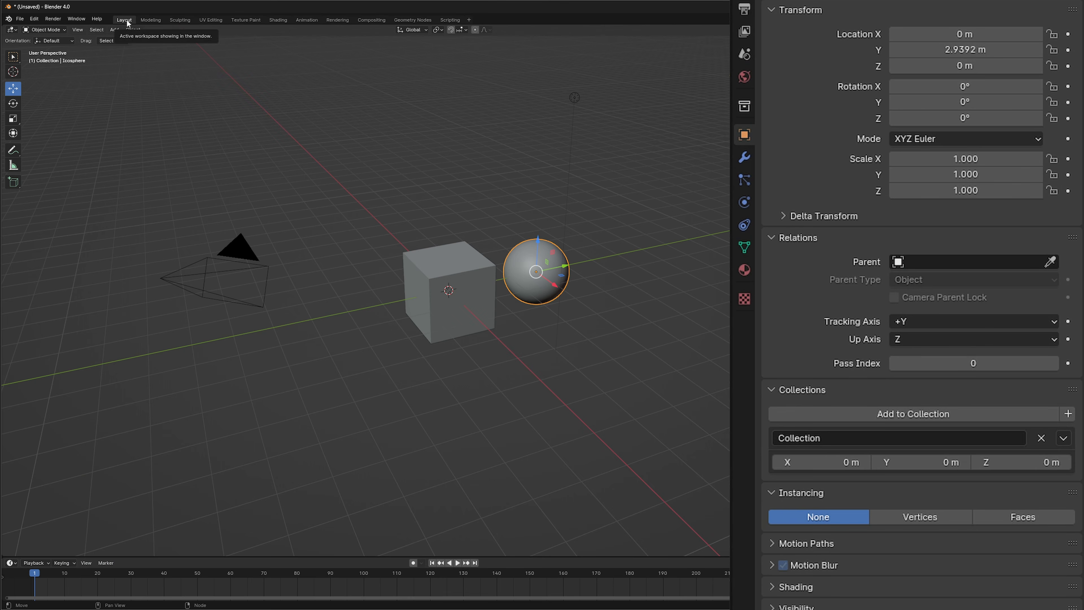
click(448, 195)
drag(369, 163, 663, 387)
click(628, 341)
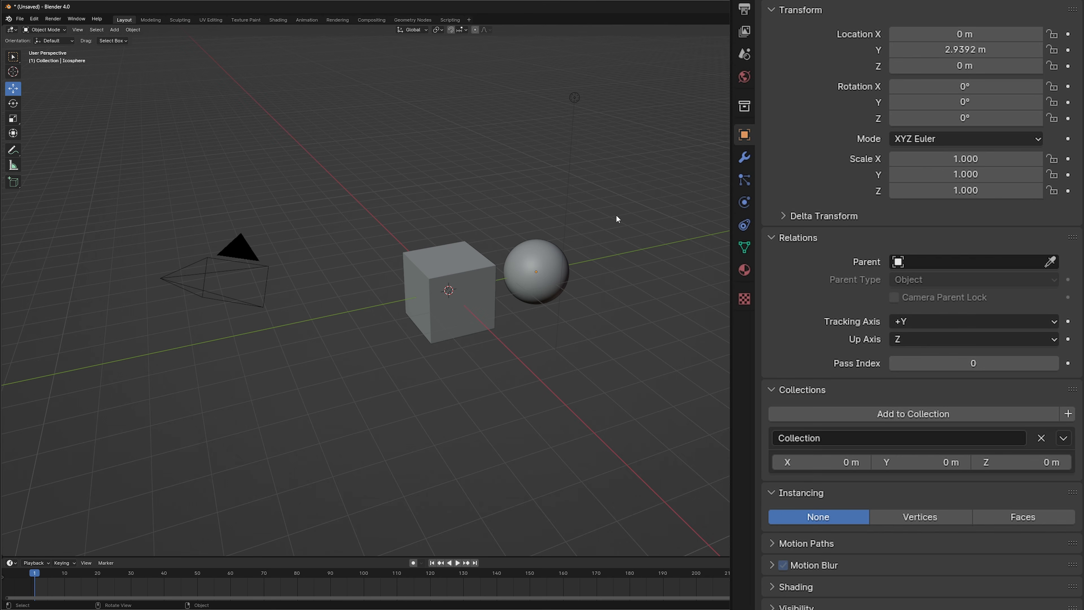
drag(331, 157, 639, 395)
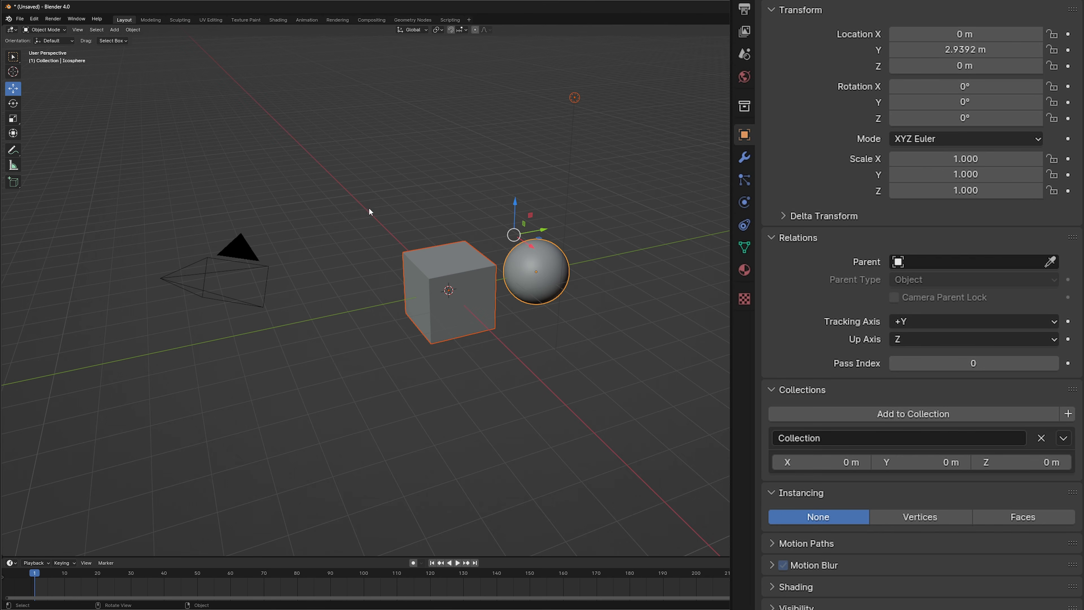
drag(337, 198, 608, 405)
click(480, 310)
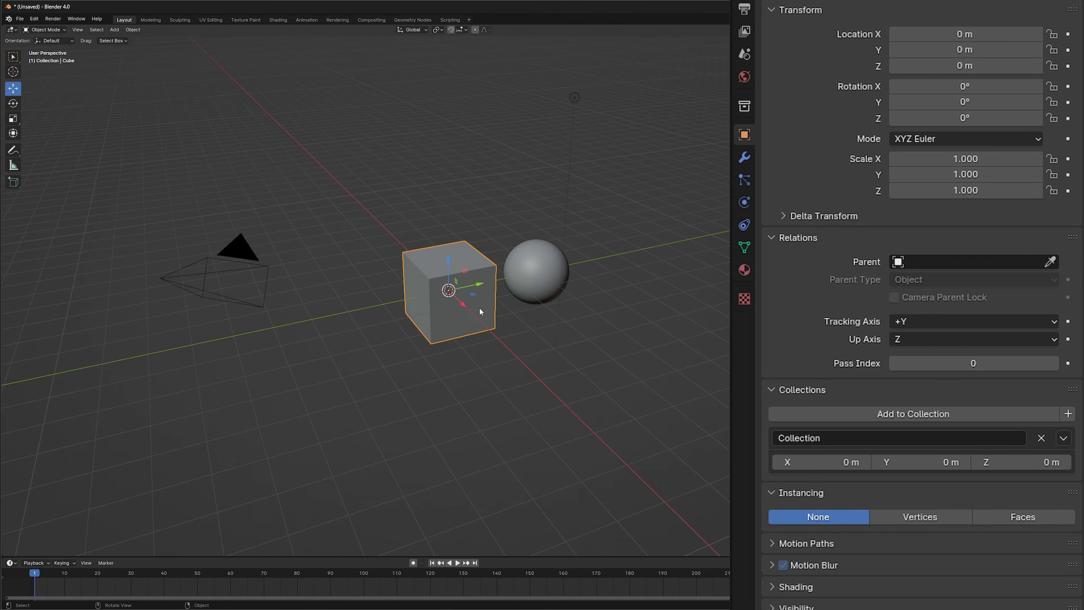
click(557, 273)
key(shift)
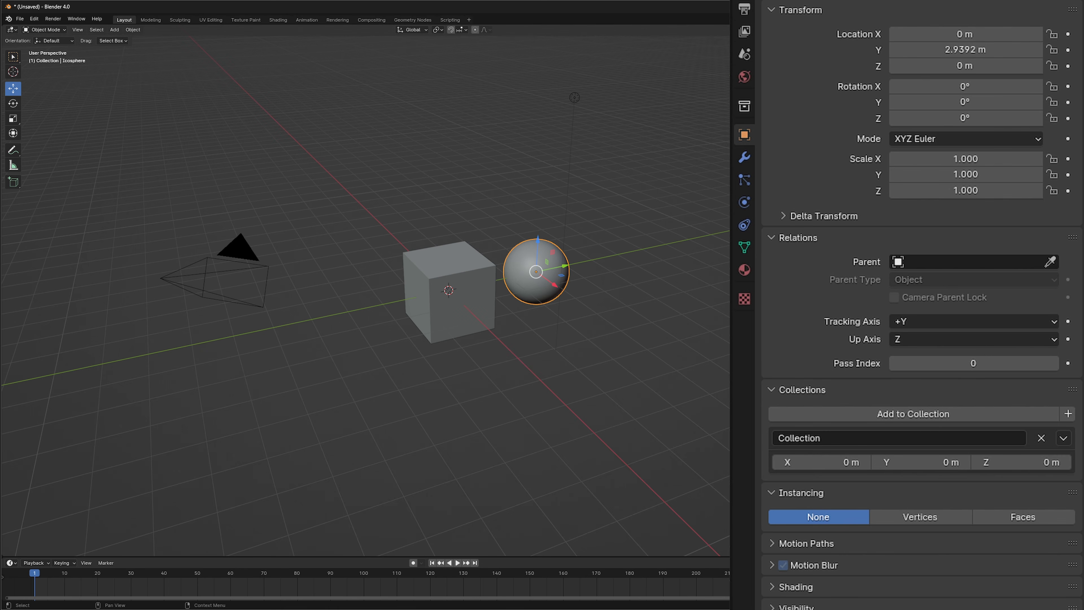
scroll(917, 305, up, 4)
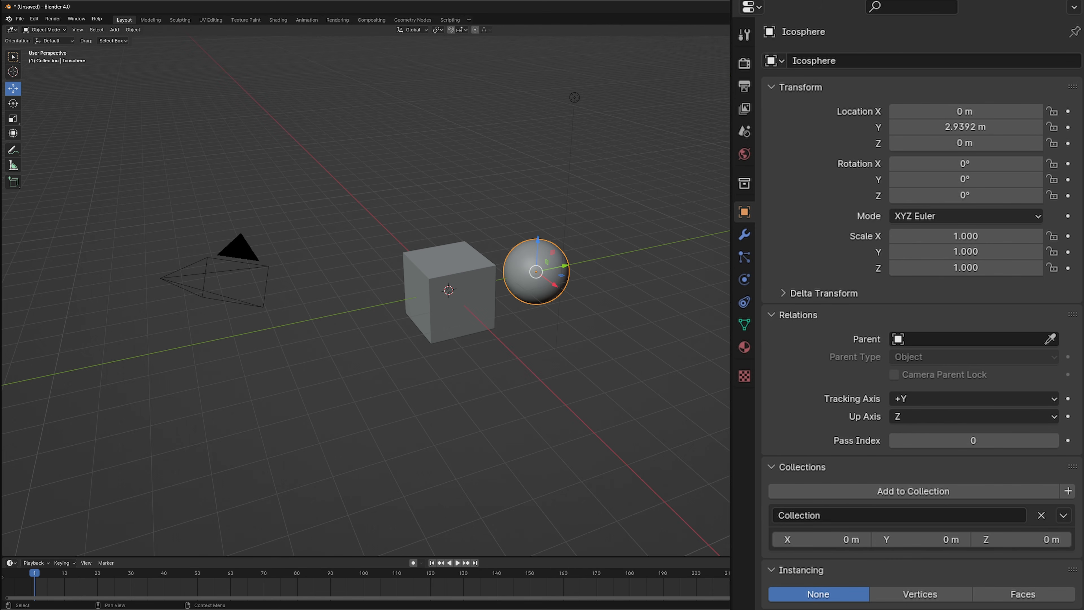
click(622, 219)
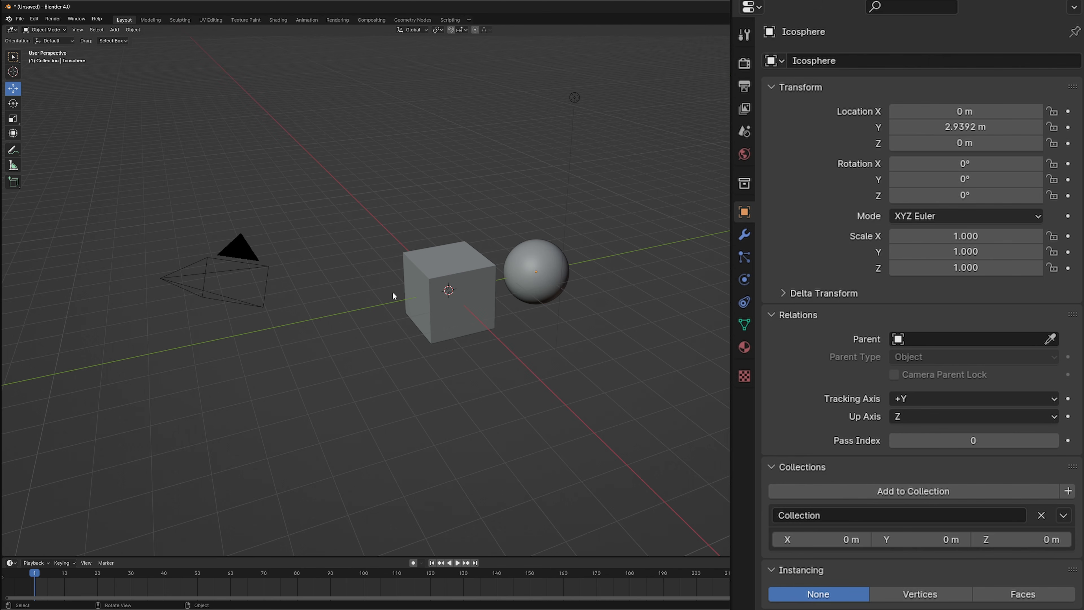
click(435, 283)
click(533, 272)
click(459, 270)
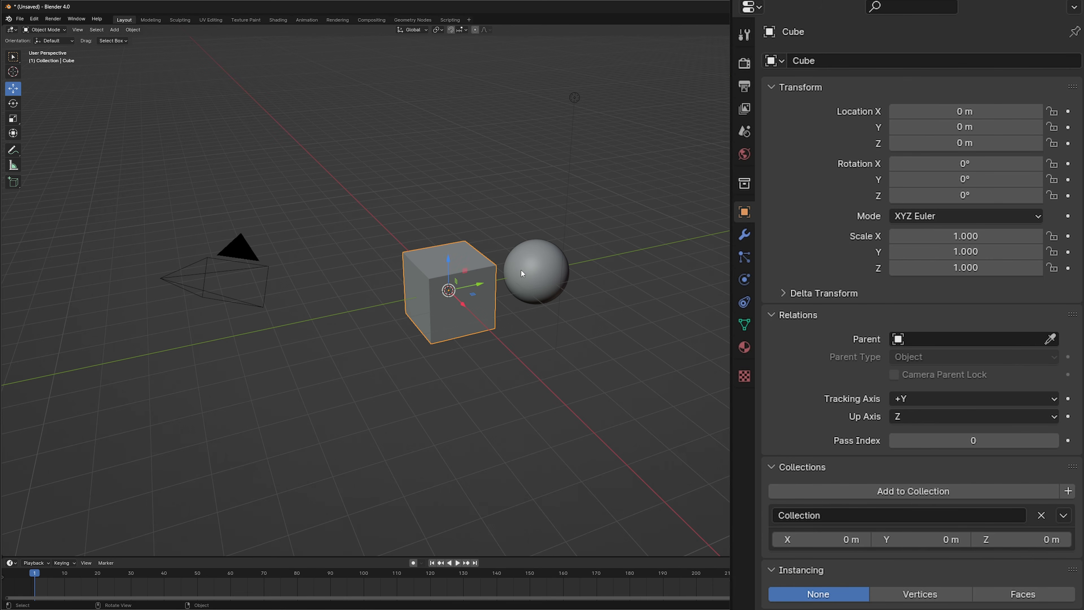
click(523, 272)
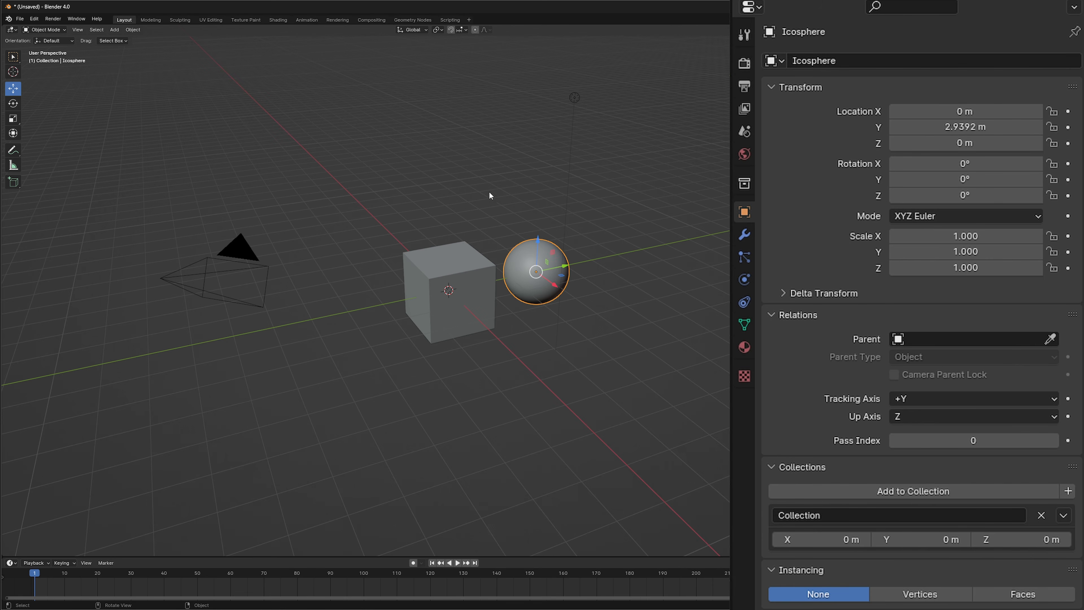
View the scene through the camera with rendered shading, and show the cube's material settings
key(KP_0)
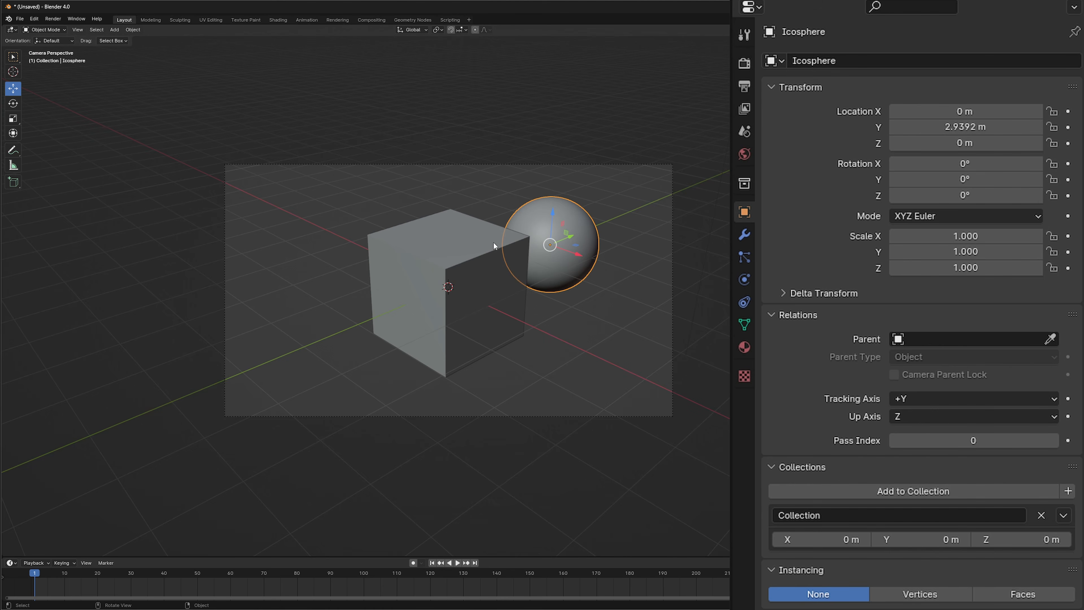
click(464, 262)
click(880, 30)
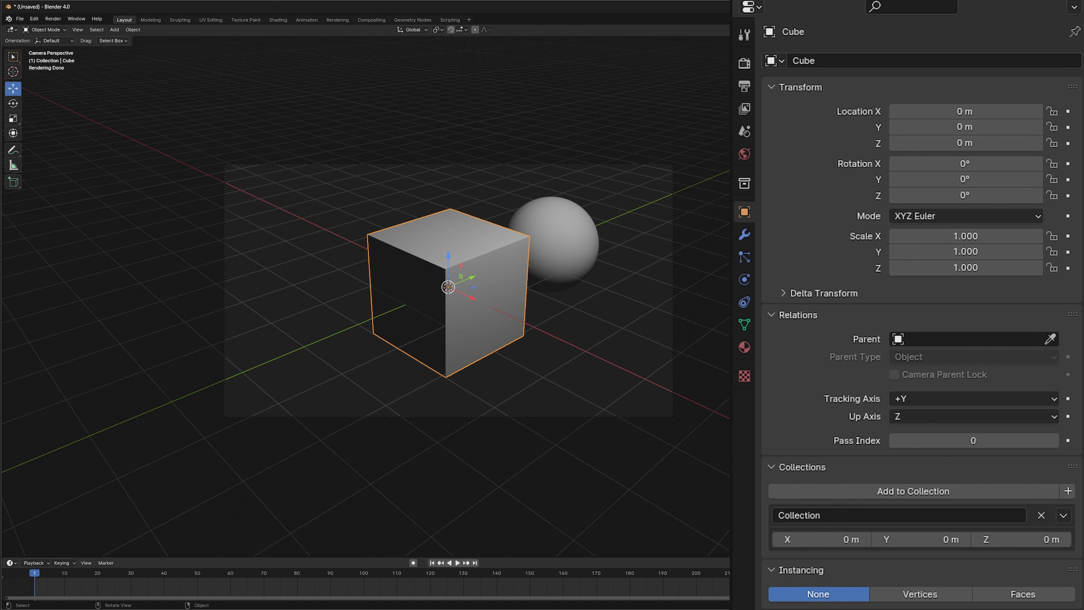
click(745, 348)
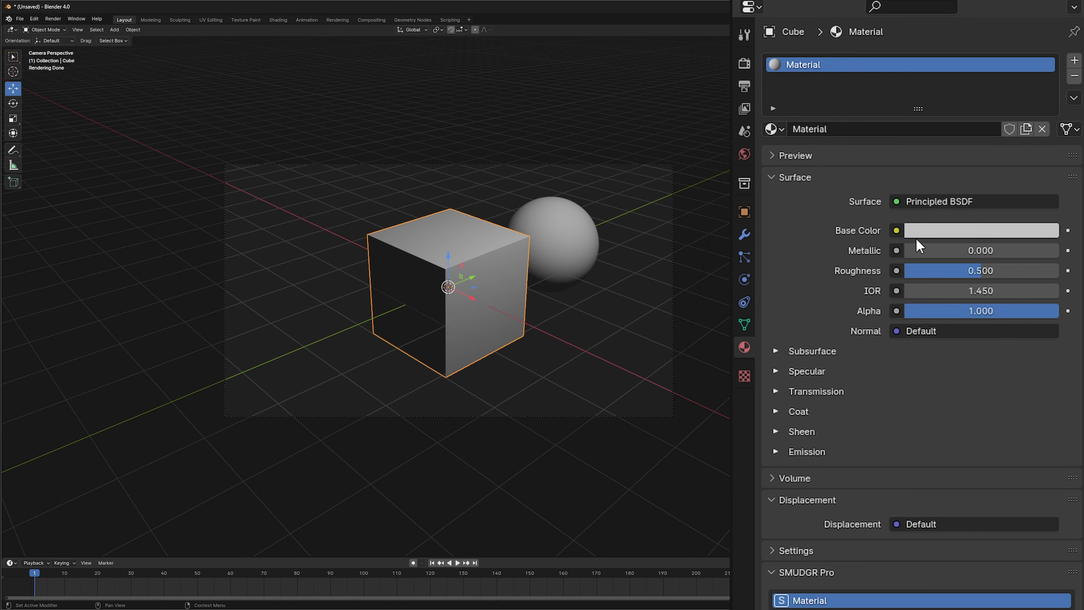
Change the cube's material base color to yellow, and give the ico sphere a new material with a blue base color
click(933, 226)
drag(961, 47, 923, 73)
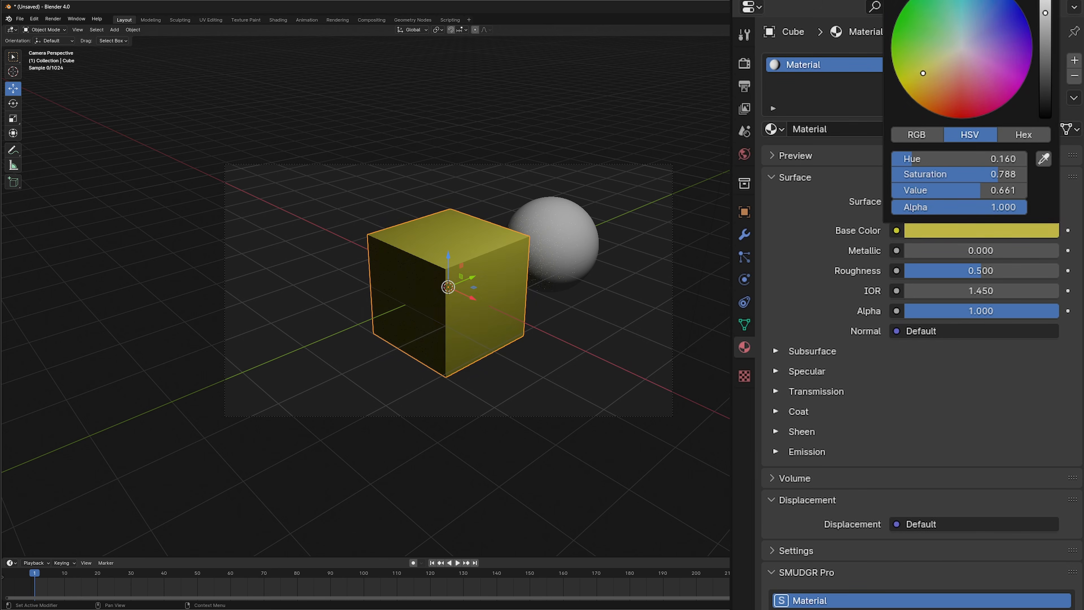
click(565, 249)
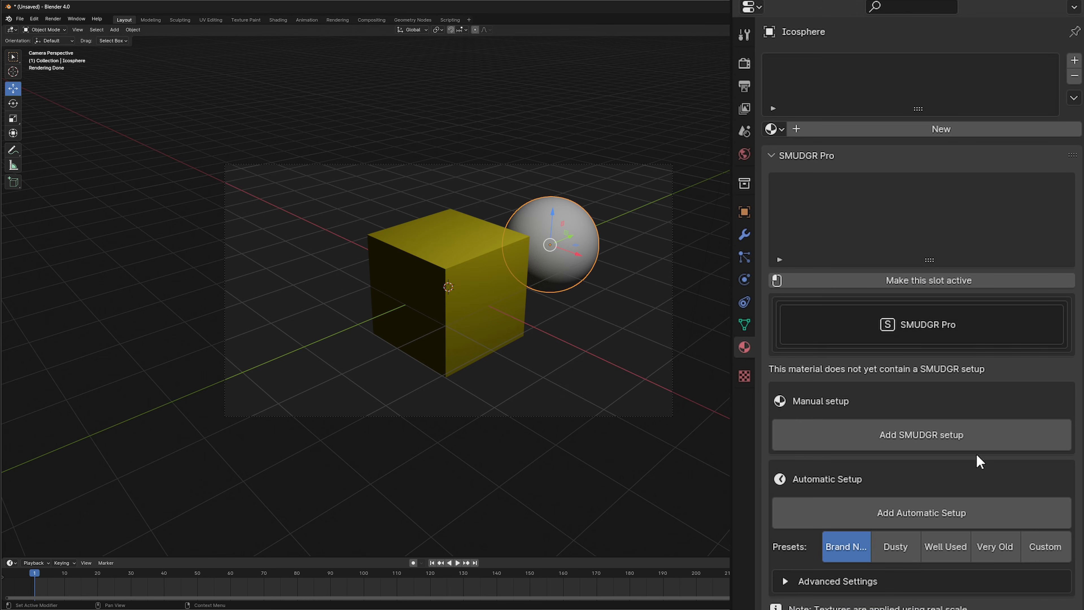
click(849, 130)
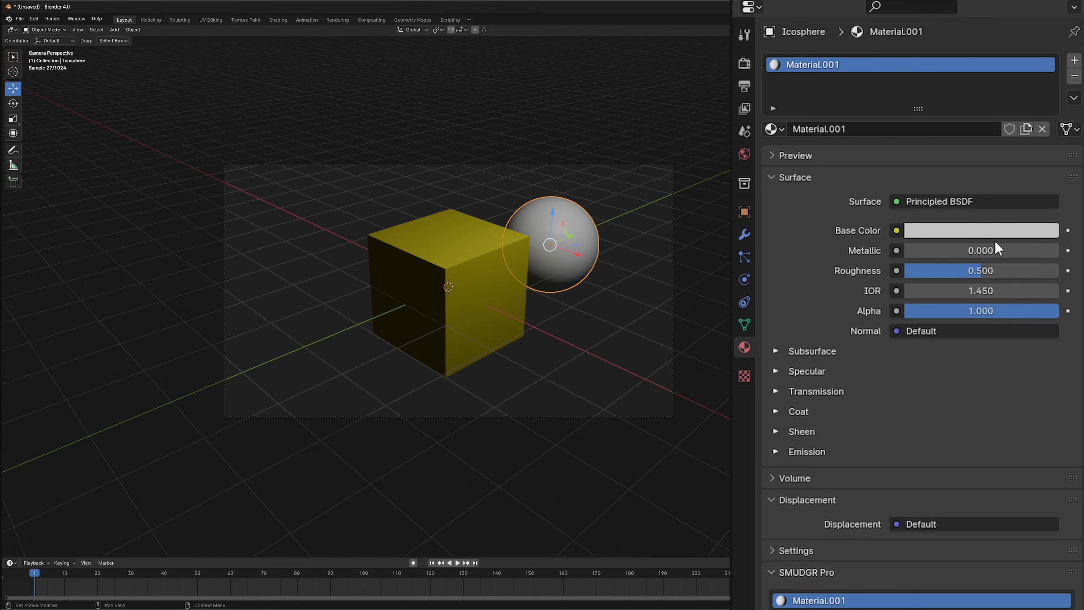
click(995, 231)
drag(968, 71, 983, 17)
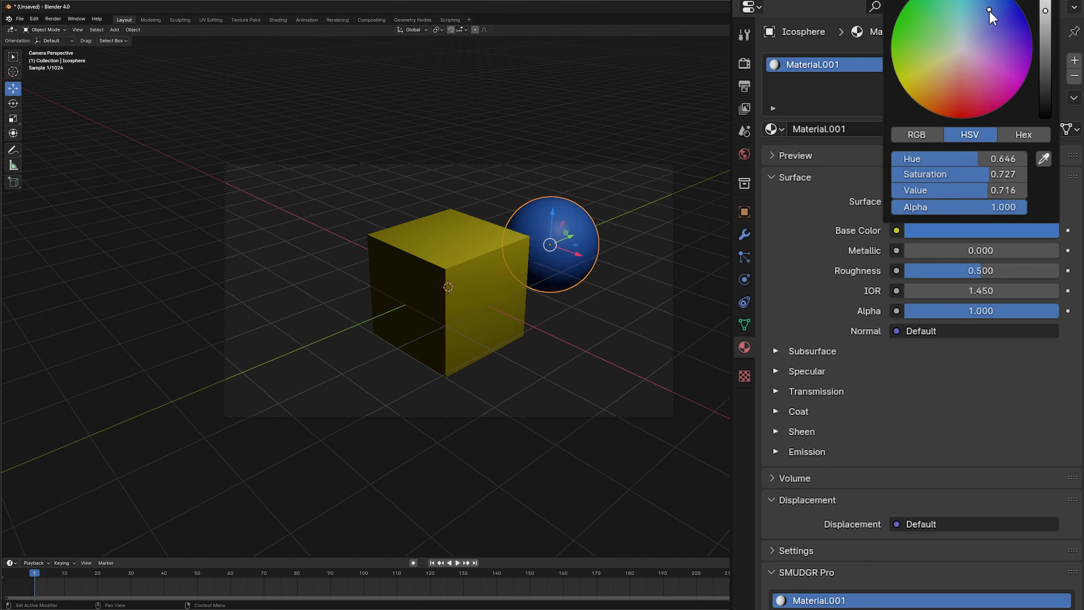
click(381, 87)
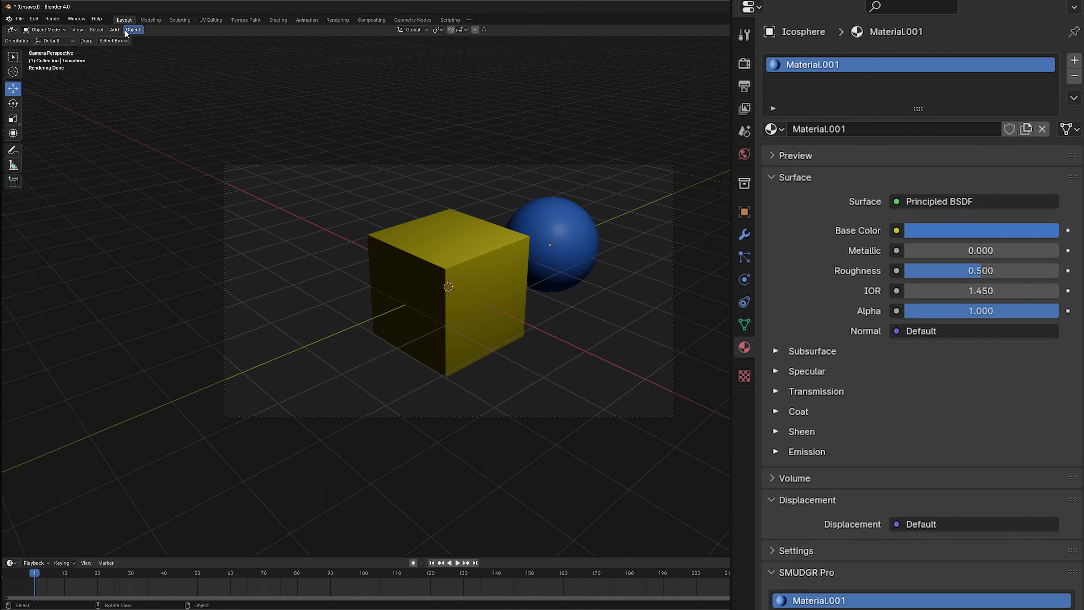
Add a torus mesh and move it about -3.97 m along the X axis, behind the yellow cube
click(115, 30)
mouse_move(134, 37)
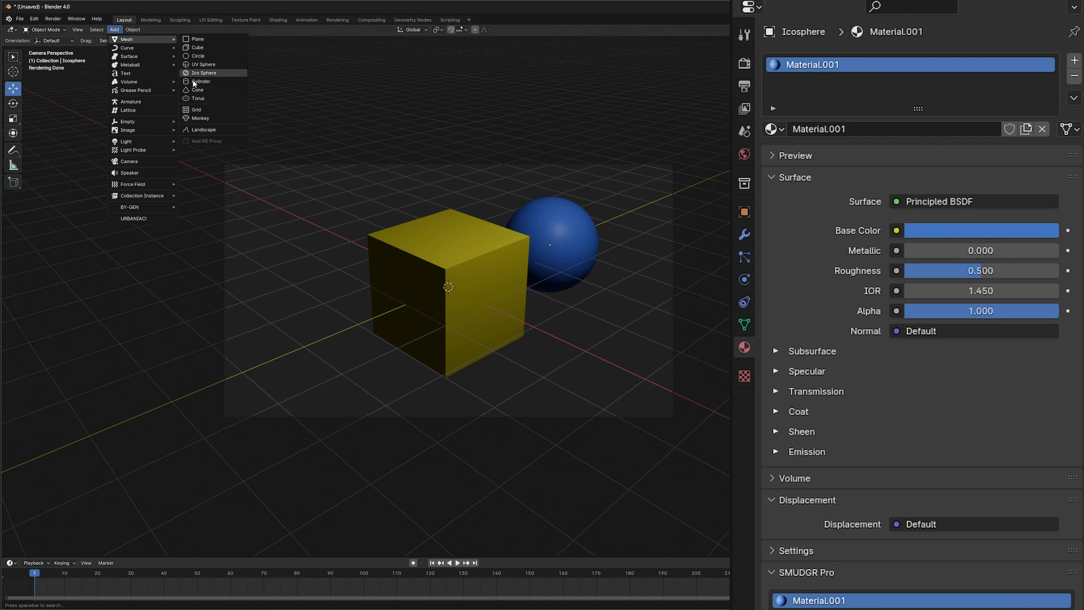
click(200, 99)
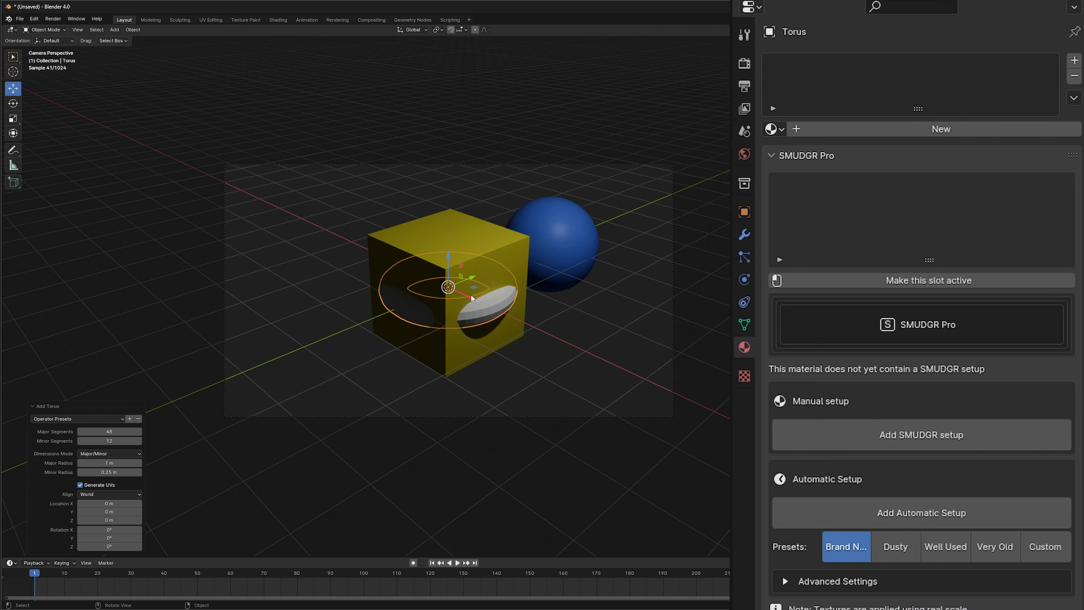
key(g)
key(x)
click(334, 250)
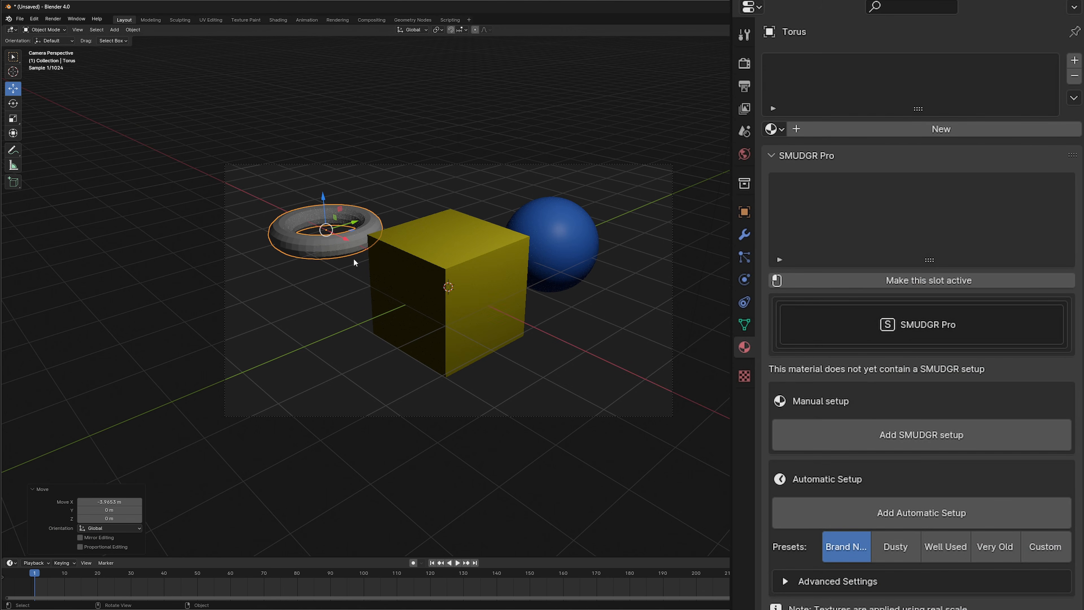
Shade the torus smooth and give it a new material with a green base color
right_click(261, 239)
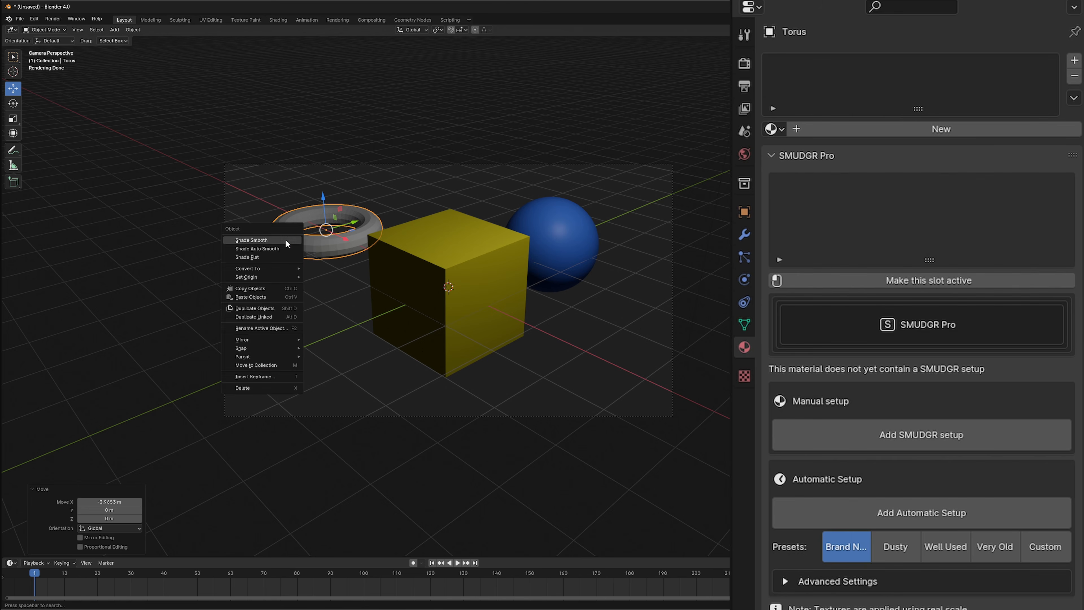
click(286, 241)
click(894, 130)
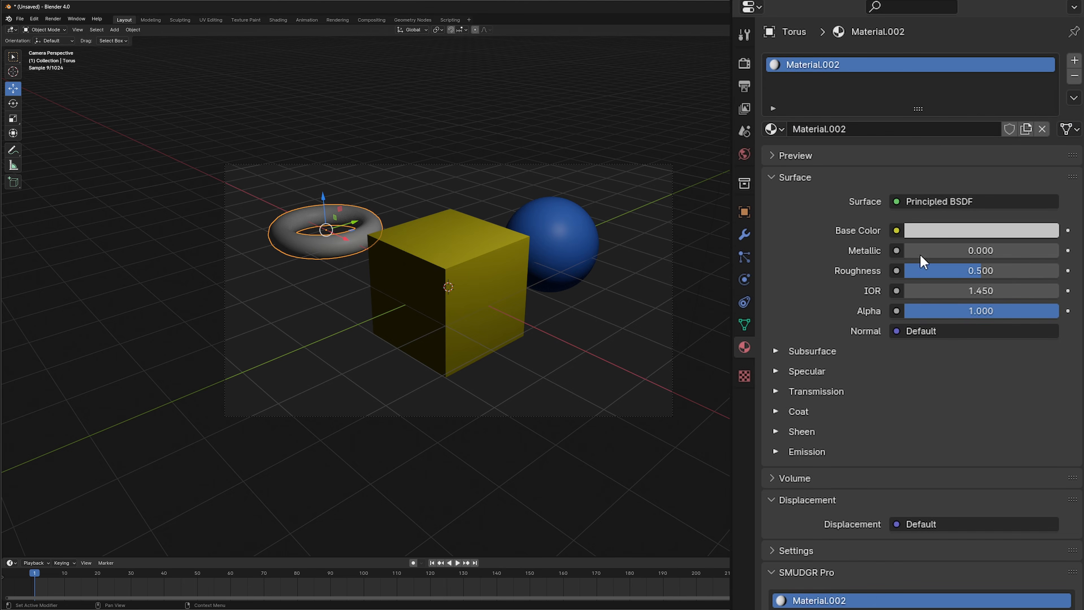
click(960, 232)
click(921, 44)
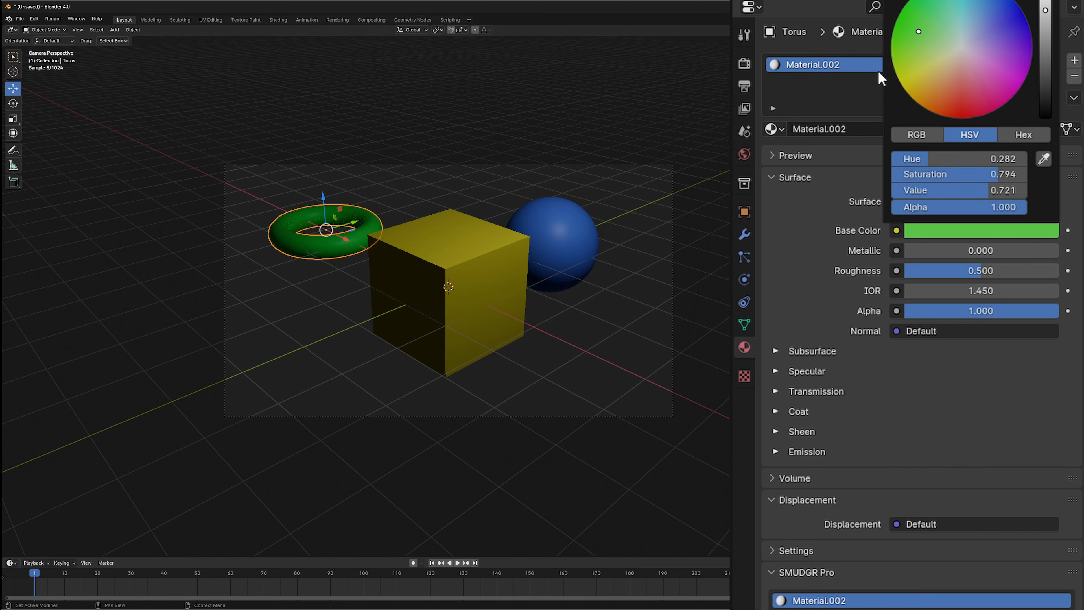
click(105, 65)
Add a second cube and move it along the Y axis to stand in front of the yellow cube
click(114, 29)
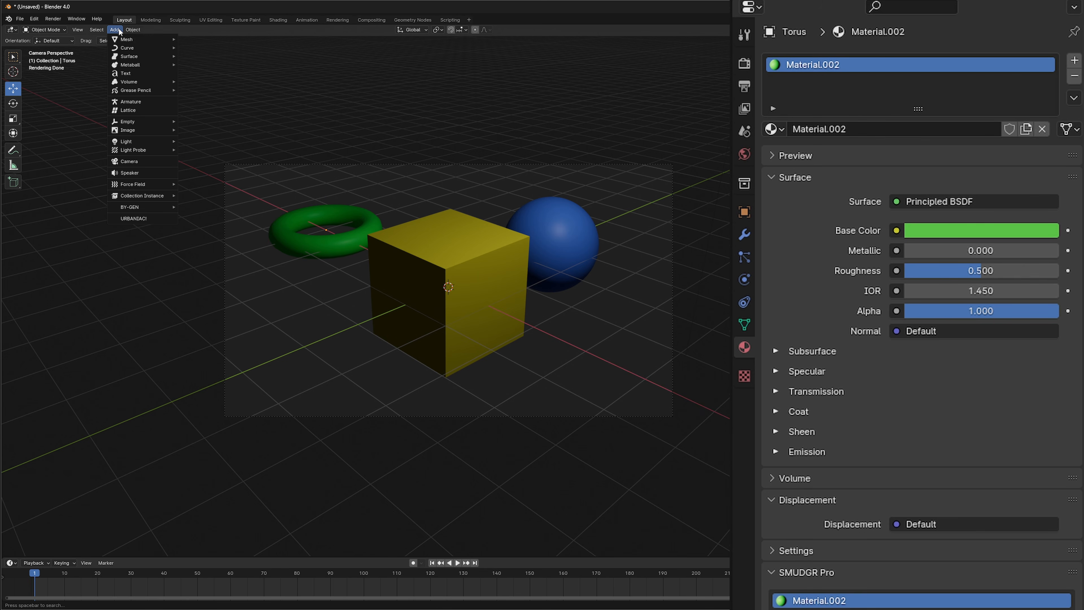
mouse_move(141, 39)
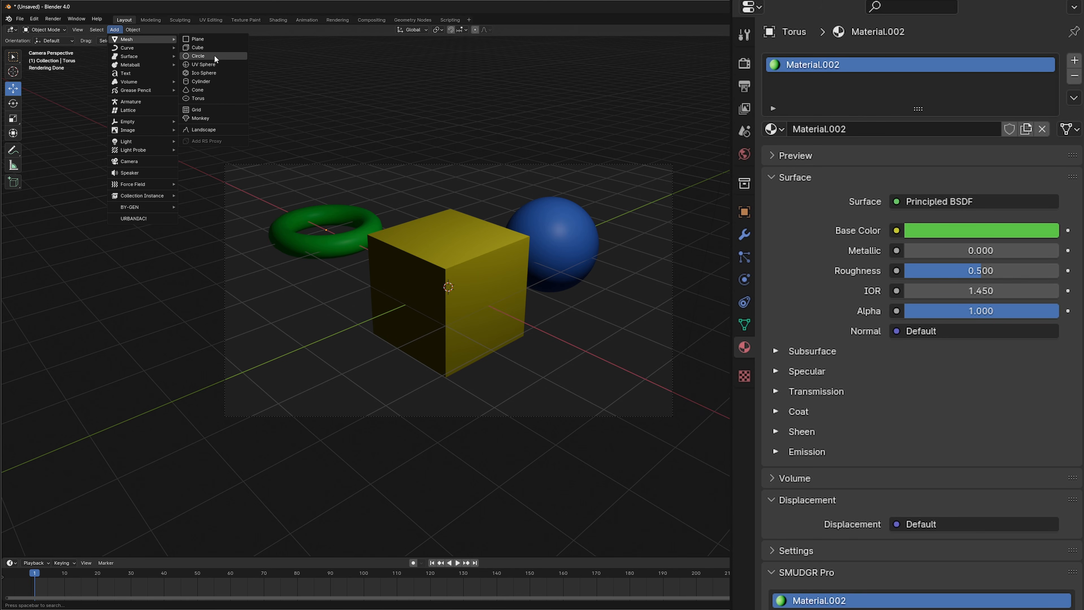
click(211, 48)
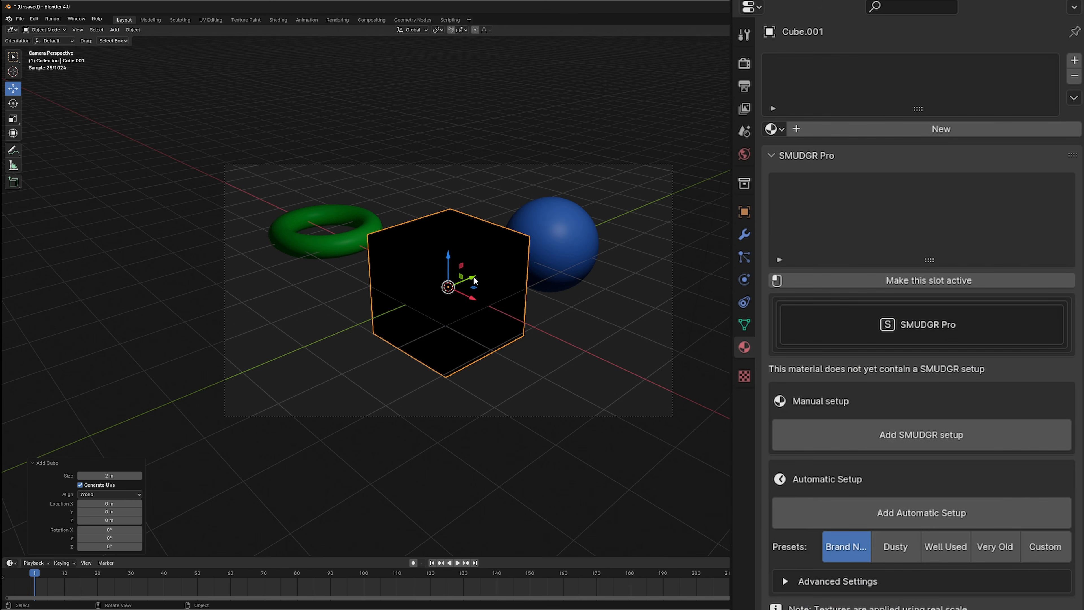
drag(473, 281, 374, 401)
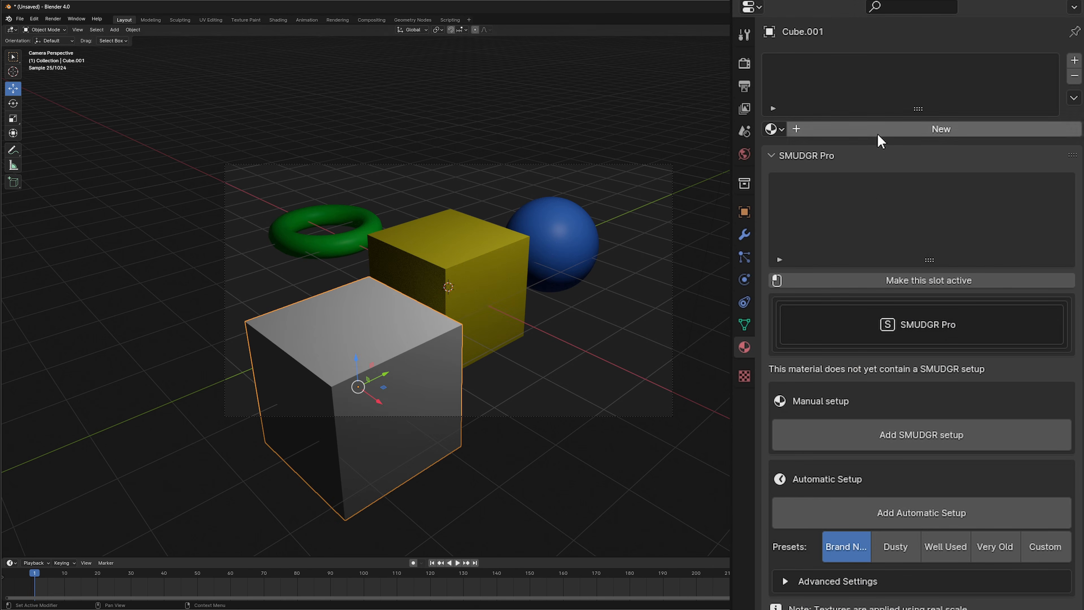
Give the front cube a new material with a pinkish-purple base color
click(929, 134)
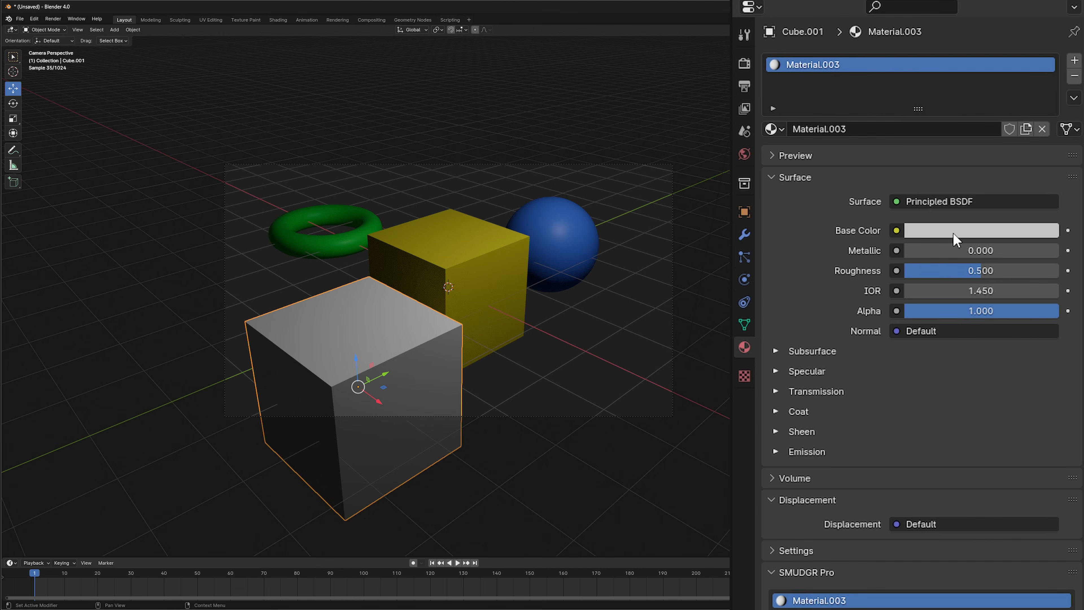
click(955, 234)
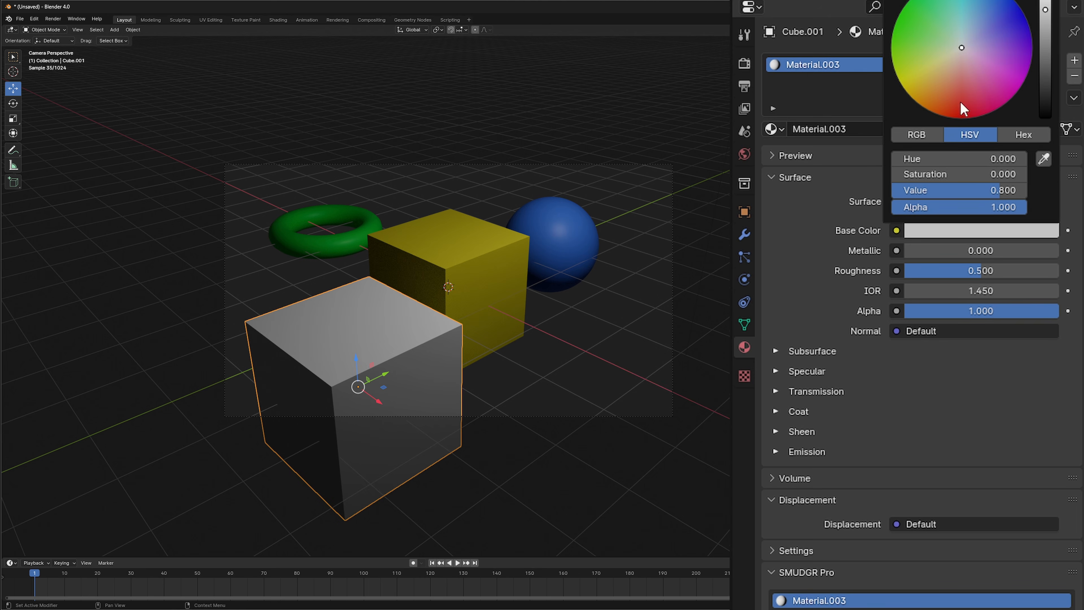
click(988, 67)
click(576, 109)
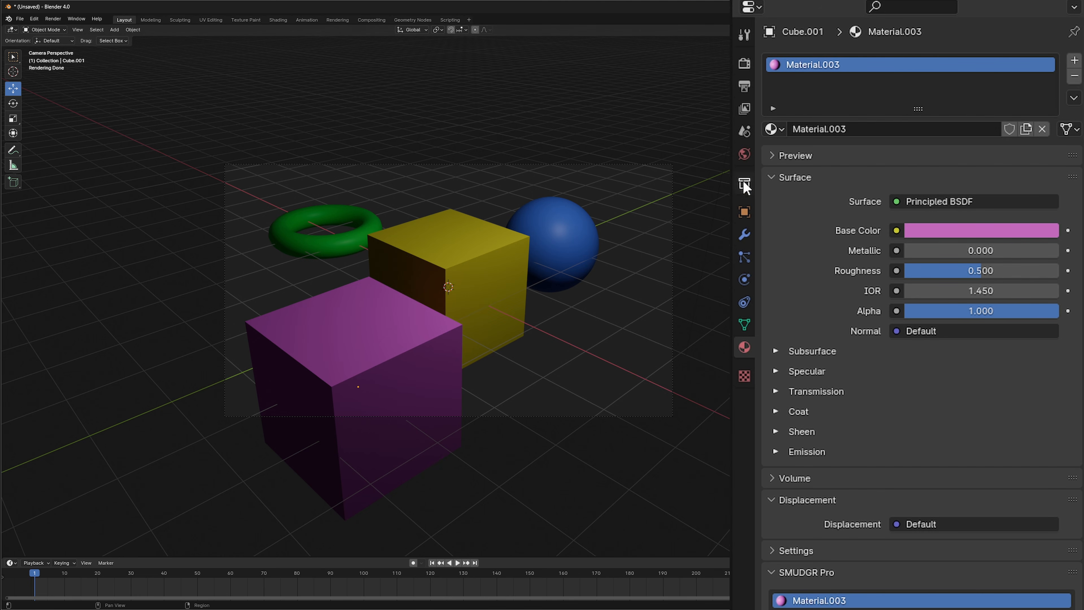
Set the render's max samples to 512 and make the film background transparent
click(752, 65)
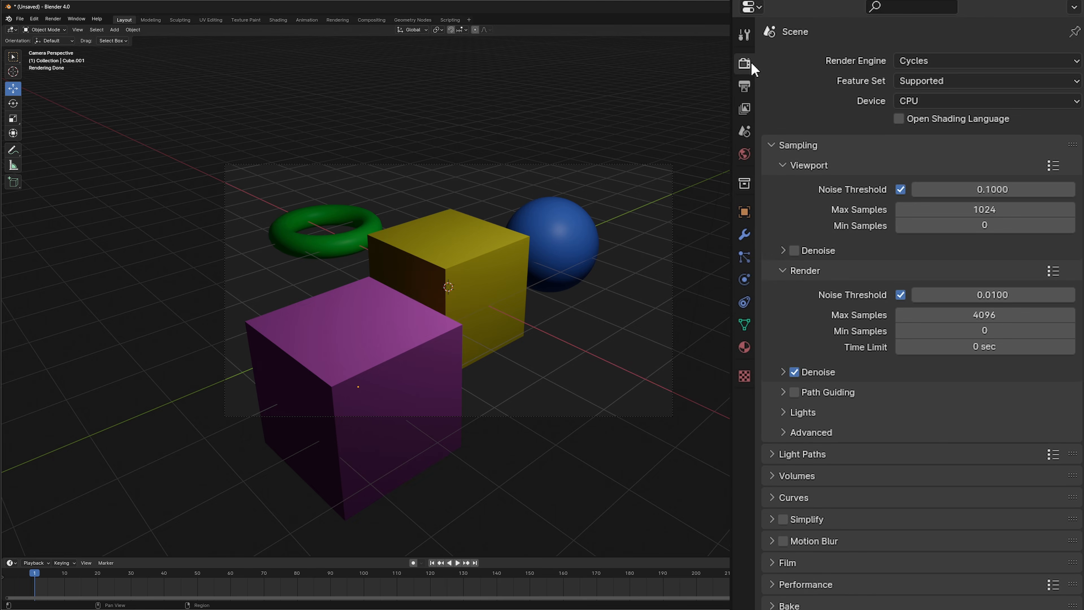
click(981, 312)
drag(984, 310, 866, 312)
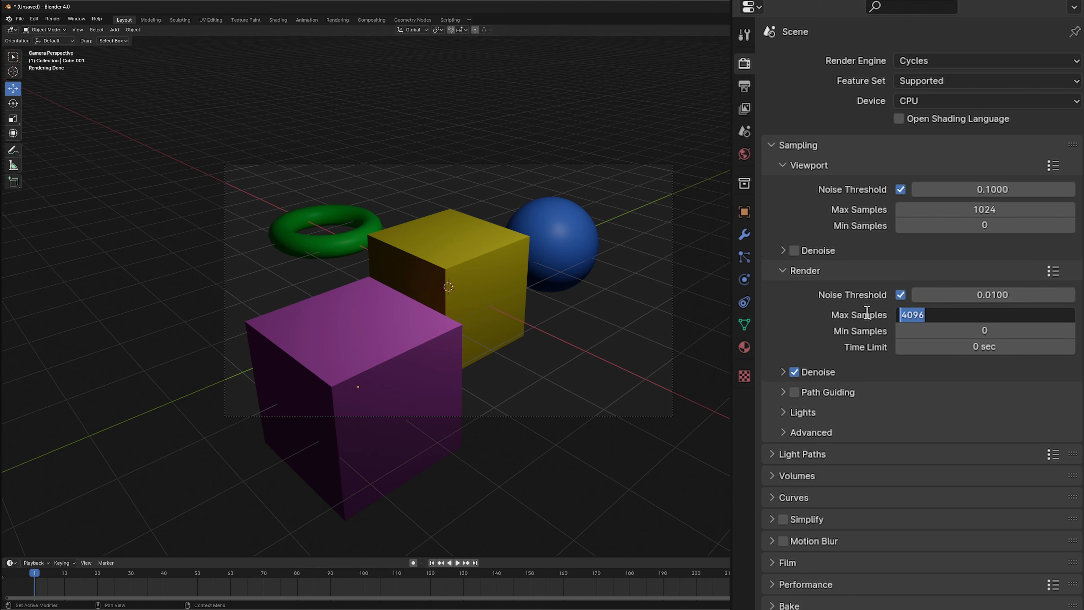
text(512)
key(Return)
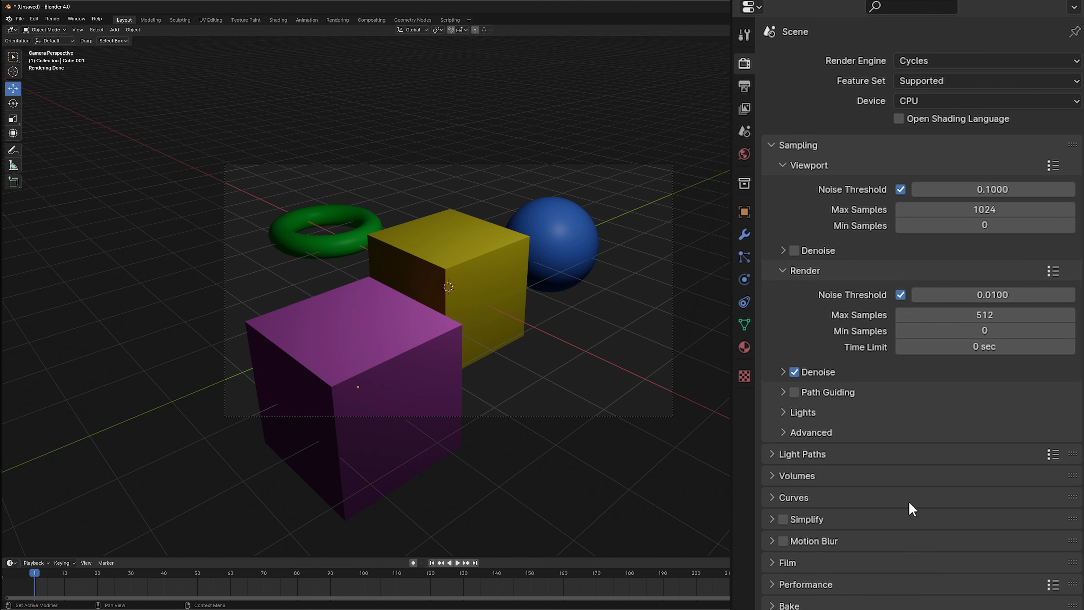
click(935, 562)
click(774, 562)
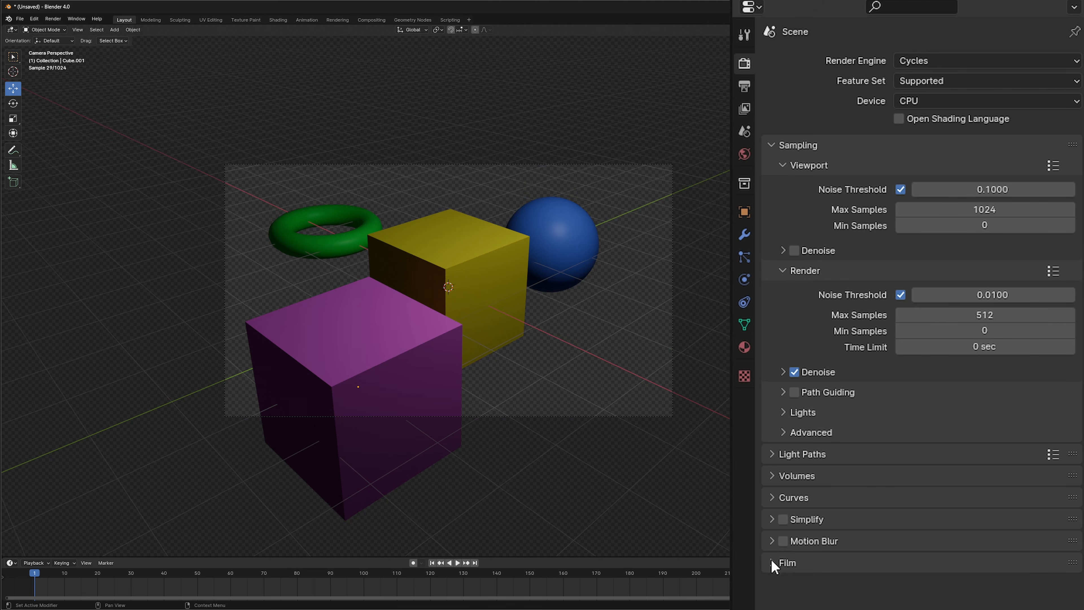
Set the end of the output frame range to 1
click(744, 86)
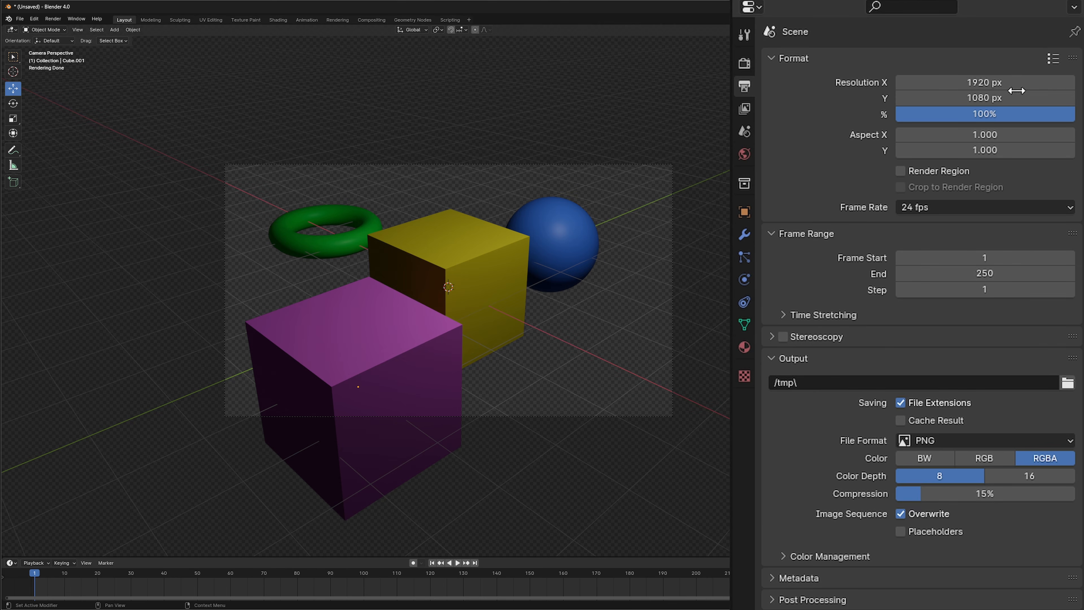
click(960, 273)
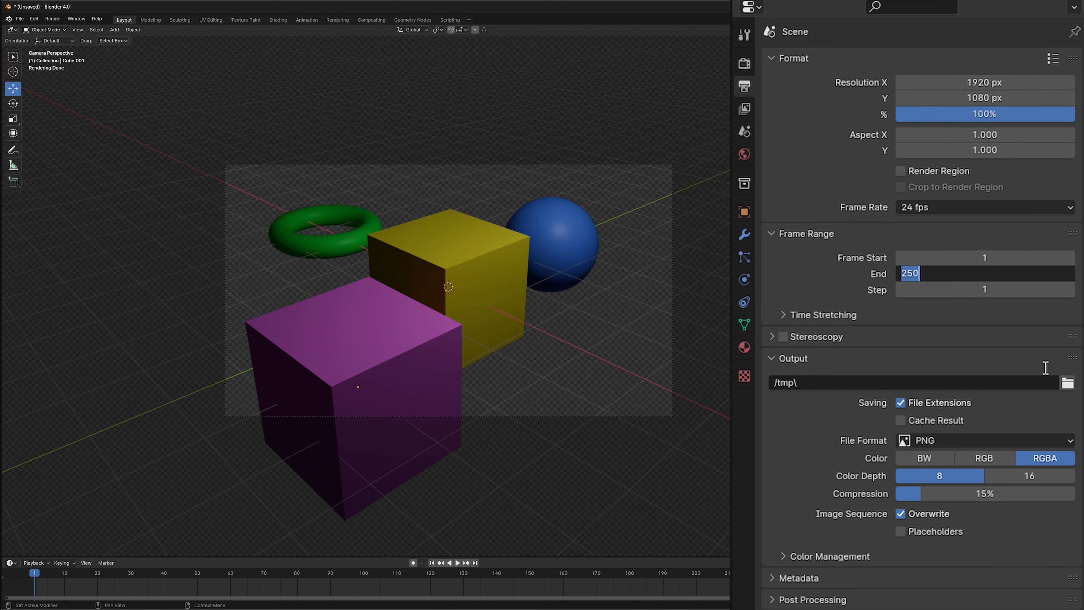
text(1)
key(Return)
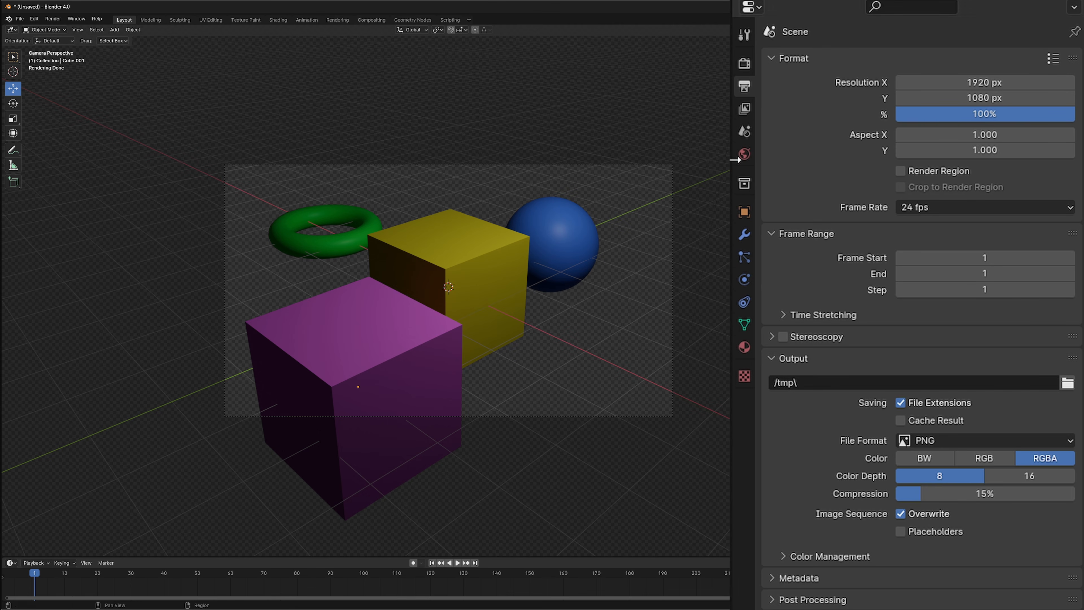
Enable the Cryptomatte Object pass for the view layer
click(745, 63)
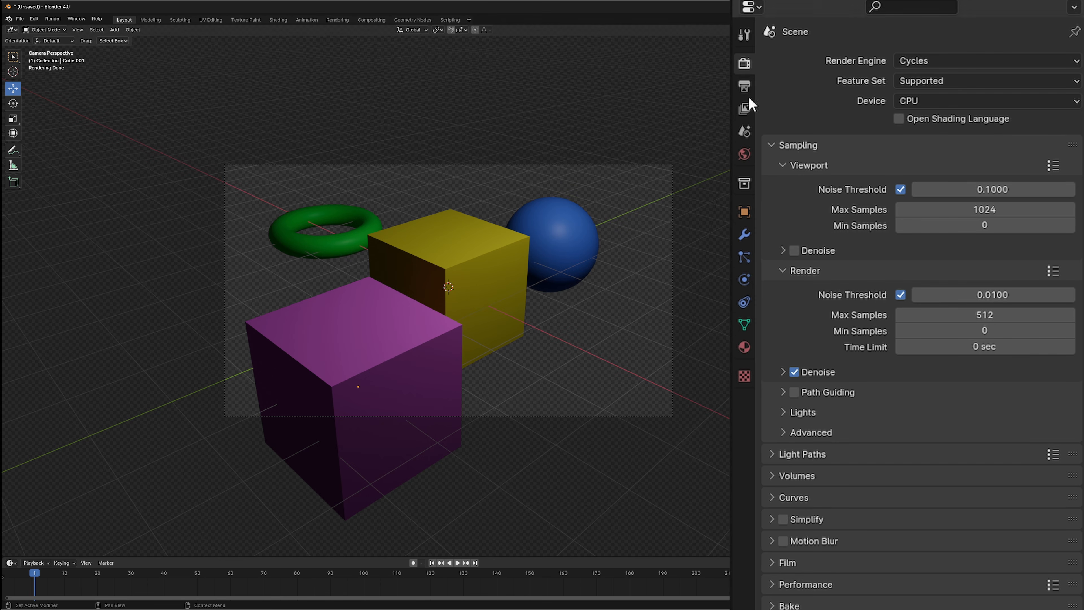
click(743, 108)
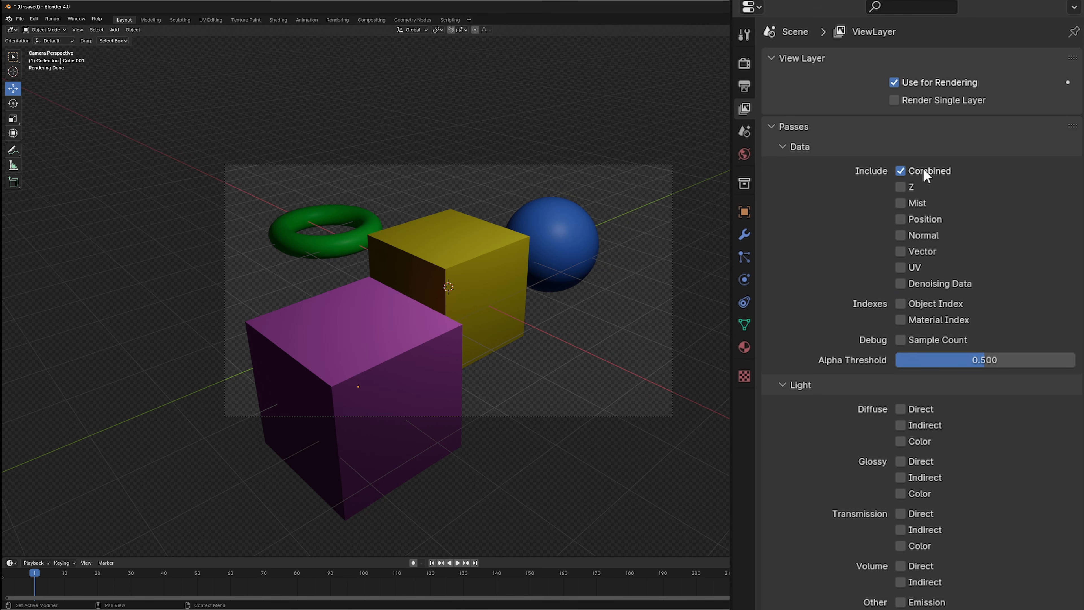
scroll(837, 348, down, 6)
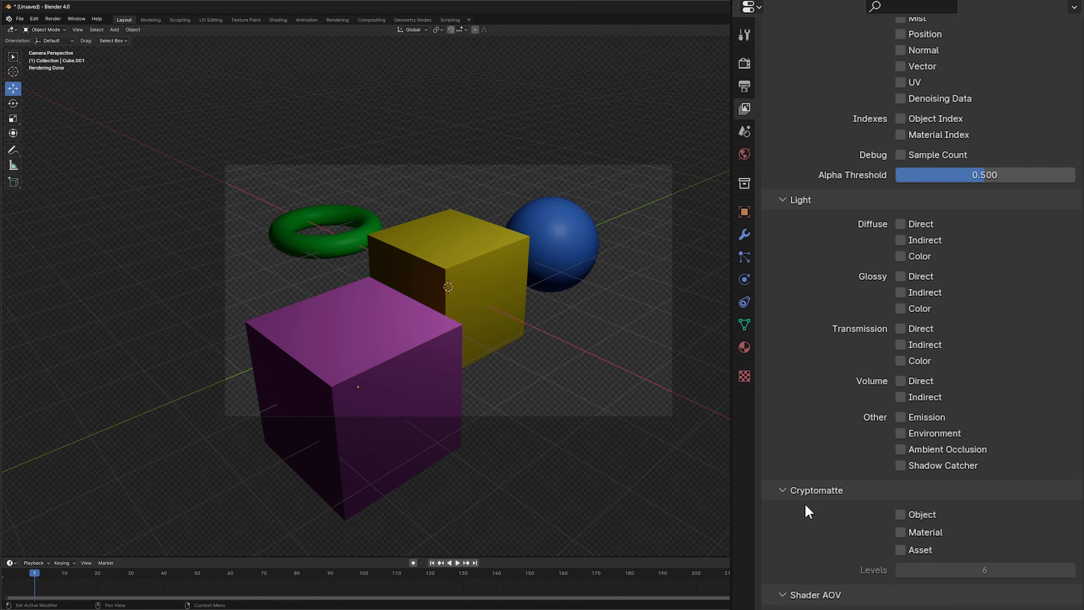
click(899, 517)
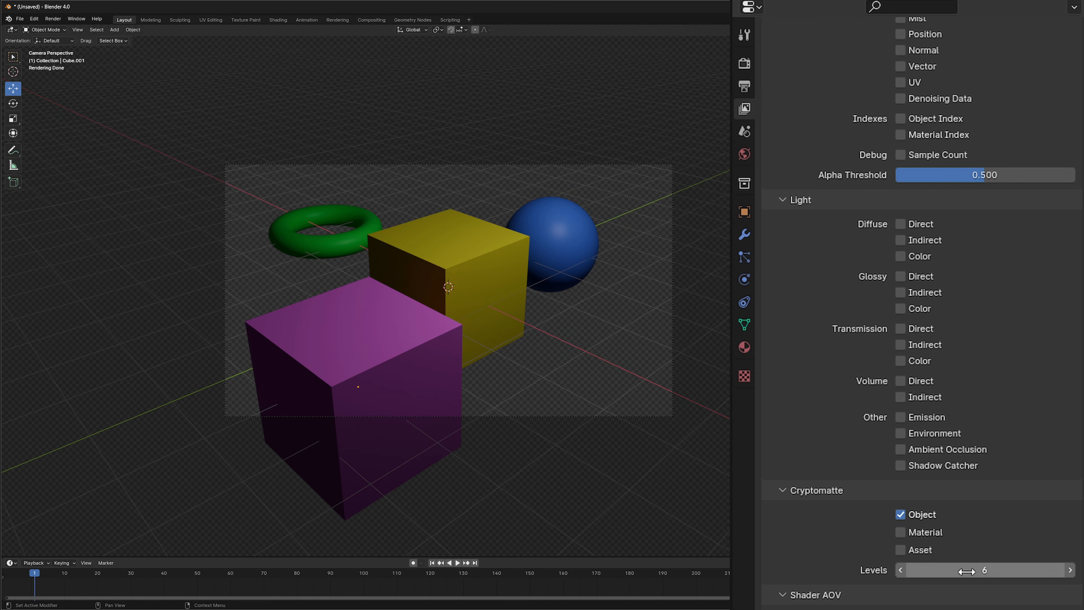
Try values of 16 and 2 for the Cryptomatte levels
mouse_move(984, 570)
mouse_down()
mouse_move(1014, 571)
mouse_move(979, 570)
mouse_move(1001, 570)
mouse_up()
click(989, 570)
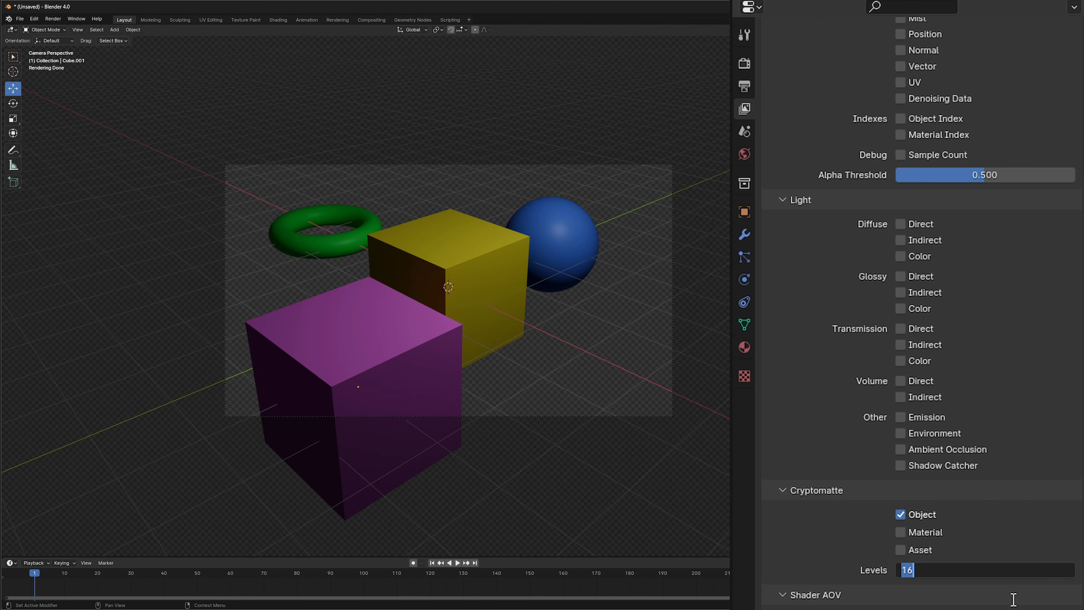
text(2)
key(Return)
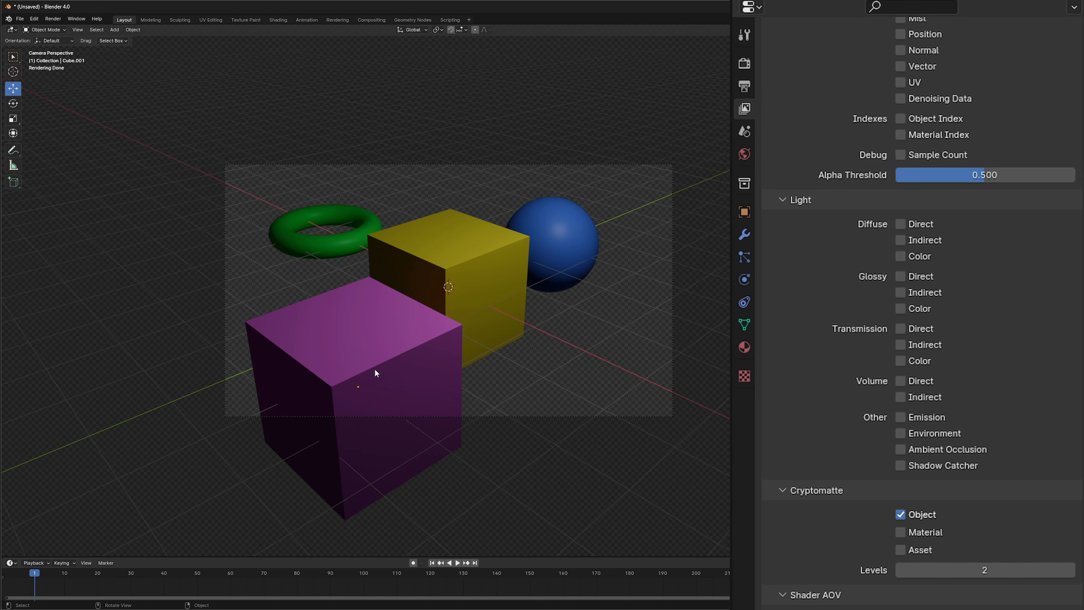
click(970, 568)
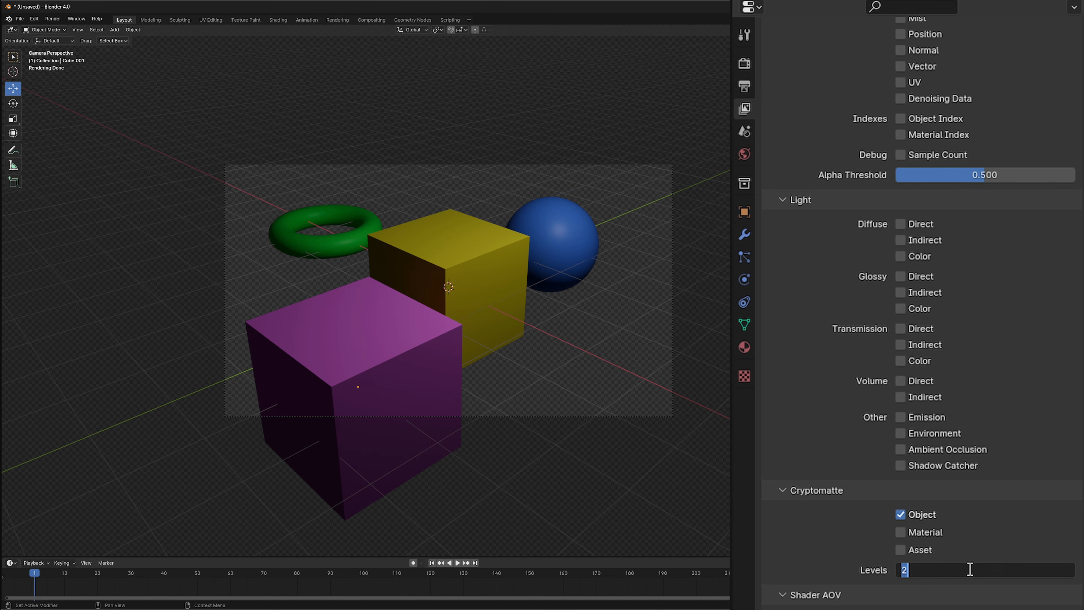
text(16)
key(Return)
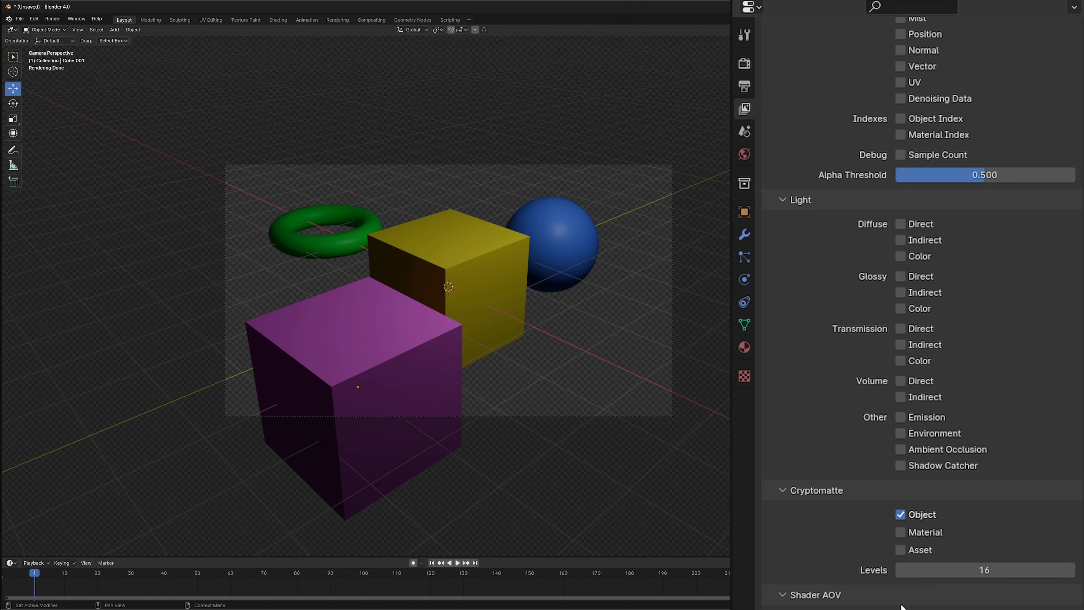
Set the Cryptomatte levels to 4, and select the yellow cube followed by the purple cube in the viewport
drag(984, 570, 936, 569)
click(486, 290)
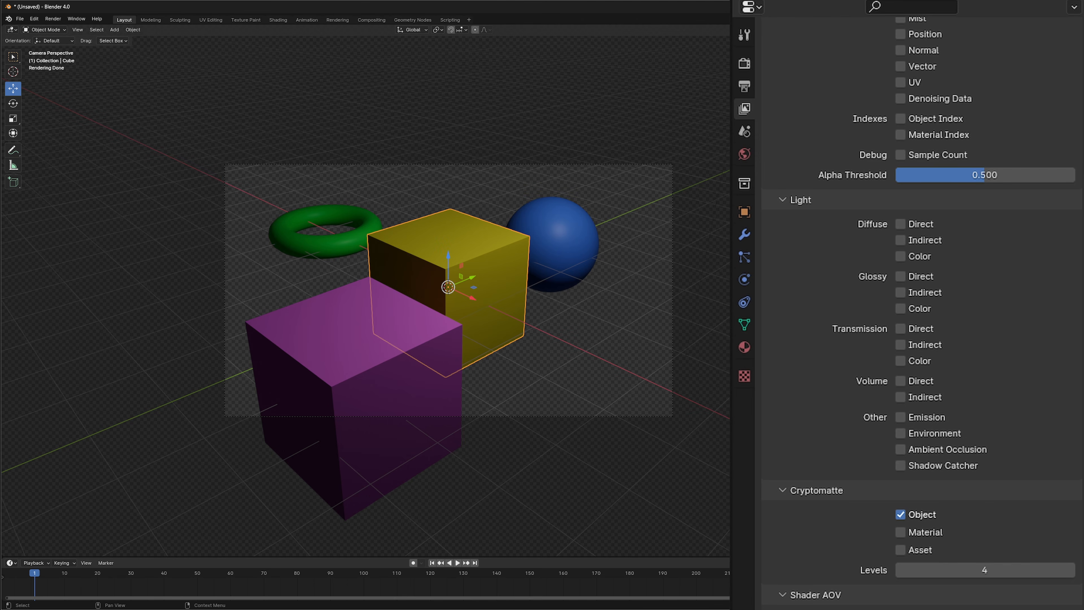
click(392, 363)
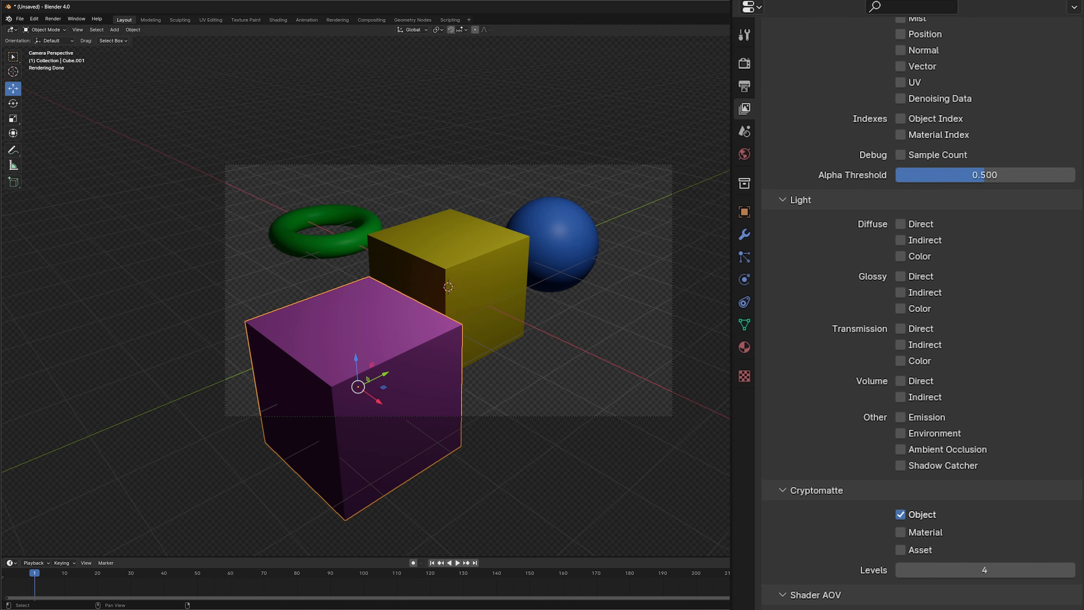
Rename the selected purple cube as Bill
text(Bill)
key(Return)
Set the scene's output file format to OpenEXR MultiLayer
click(744, 86)
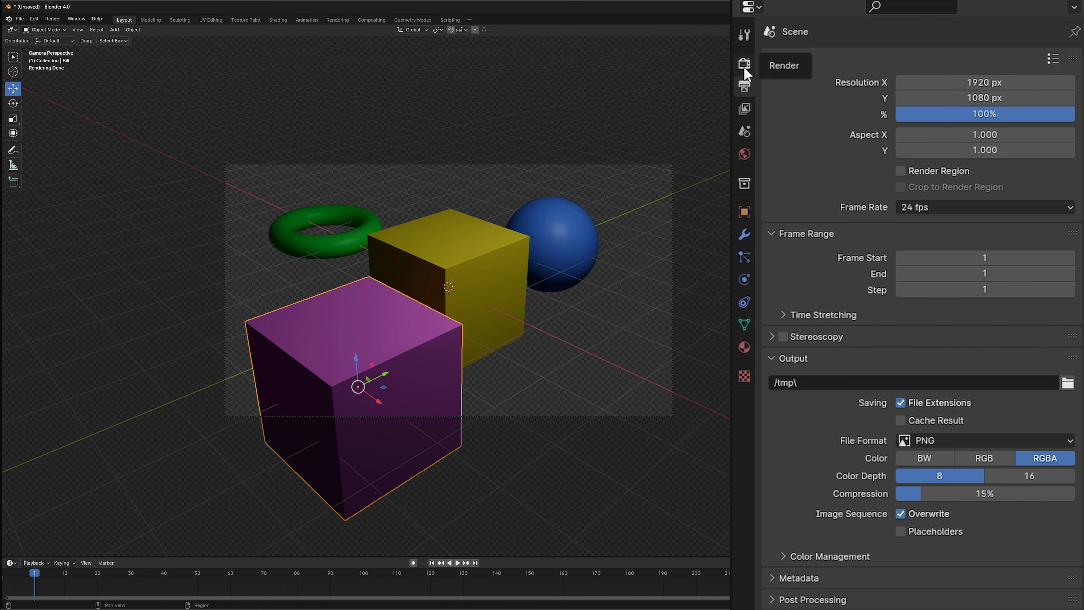
click(996, 447)
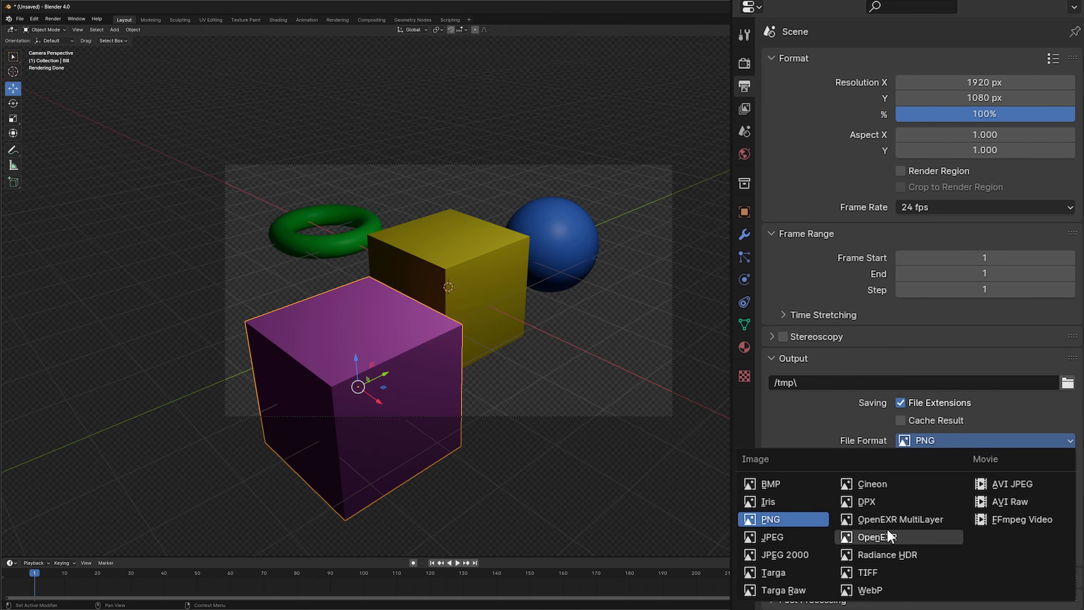
click(911, 519)
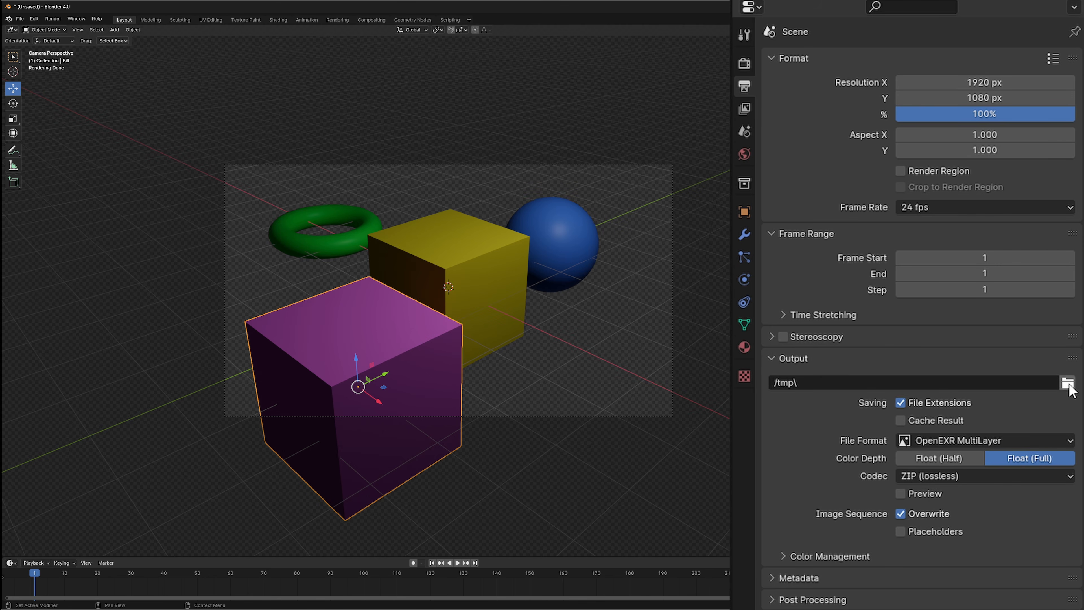
Set the render output to the file name Test_ in the Cryptomattes folder inside Tutorials\Learning Fusion
click(1068, 383)
click(43, 171)
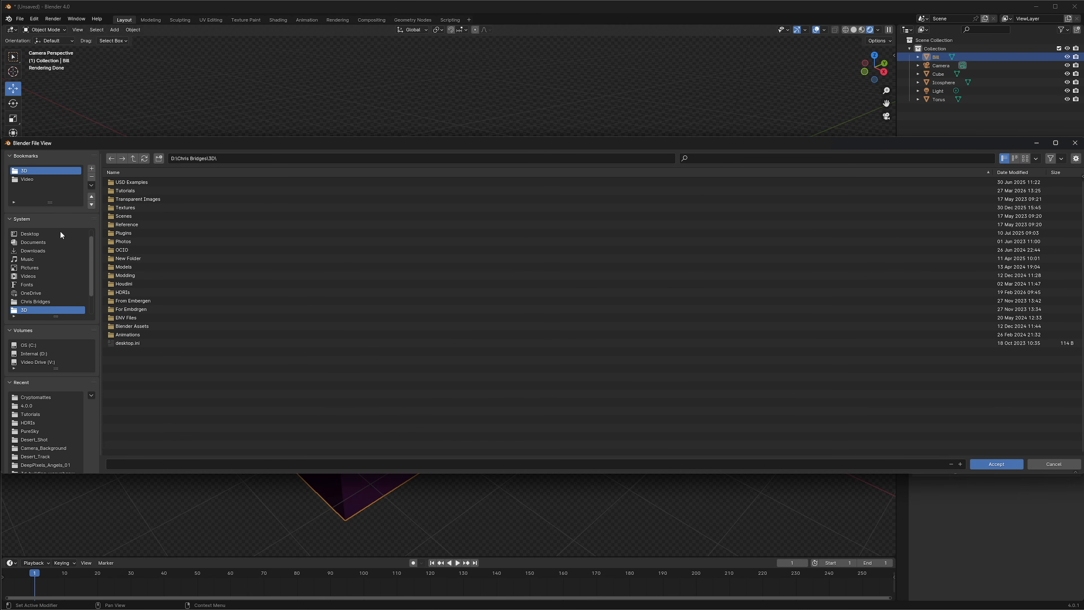
double_click(127, 188)
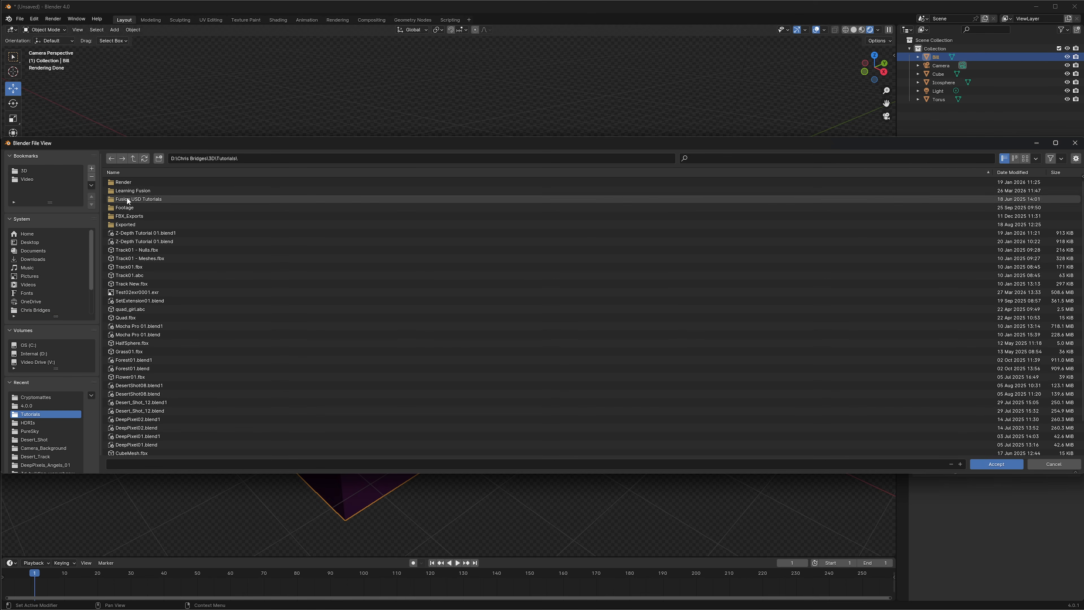
double_click(126, 190)
double_click(126, 190)
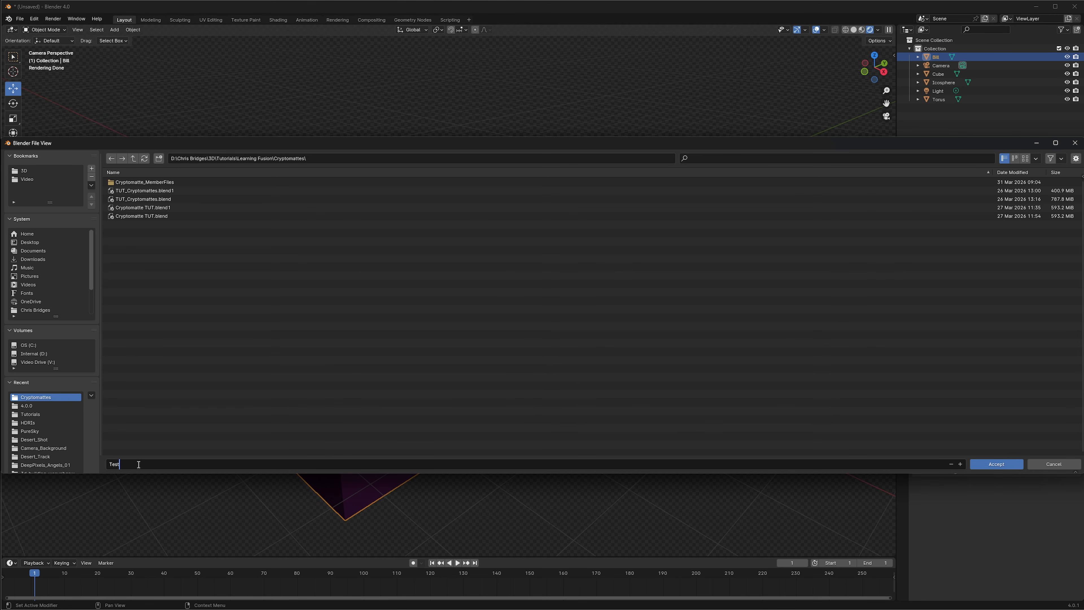
key(Return)
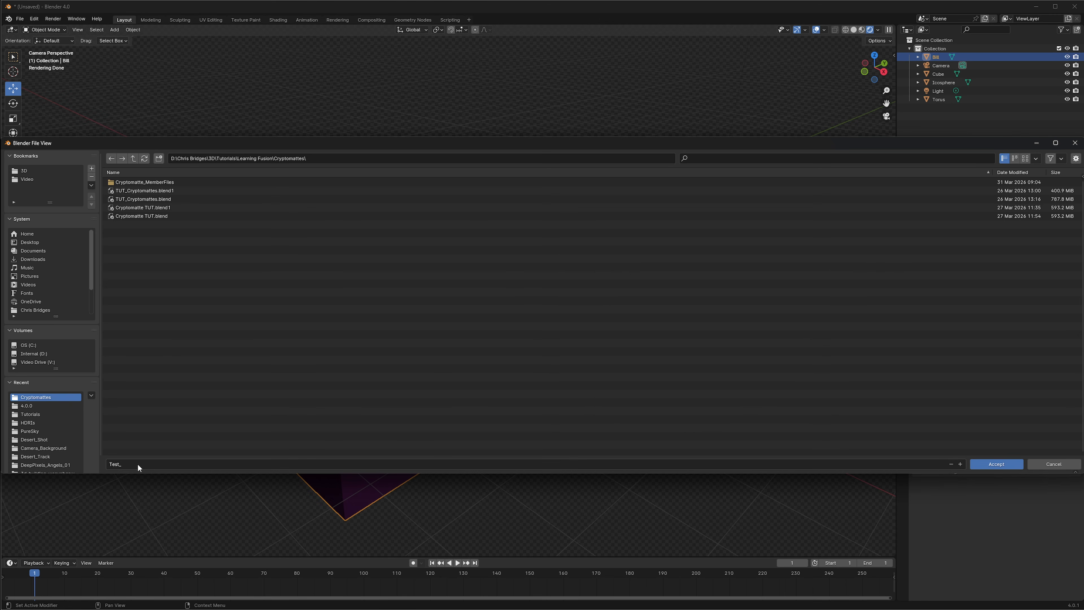
key(Return)
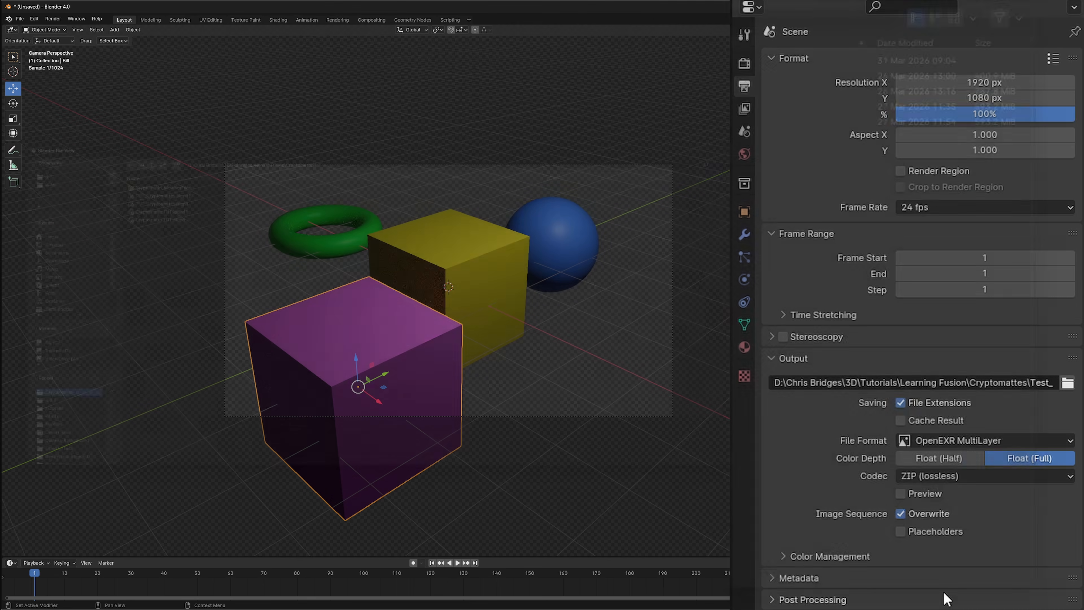
Render the scene through the camera, and close the render window
click(56, 22)
click(76, 36)
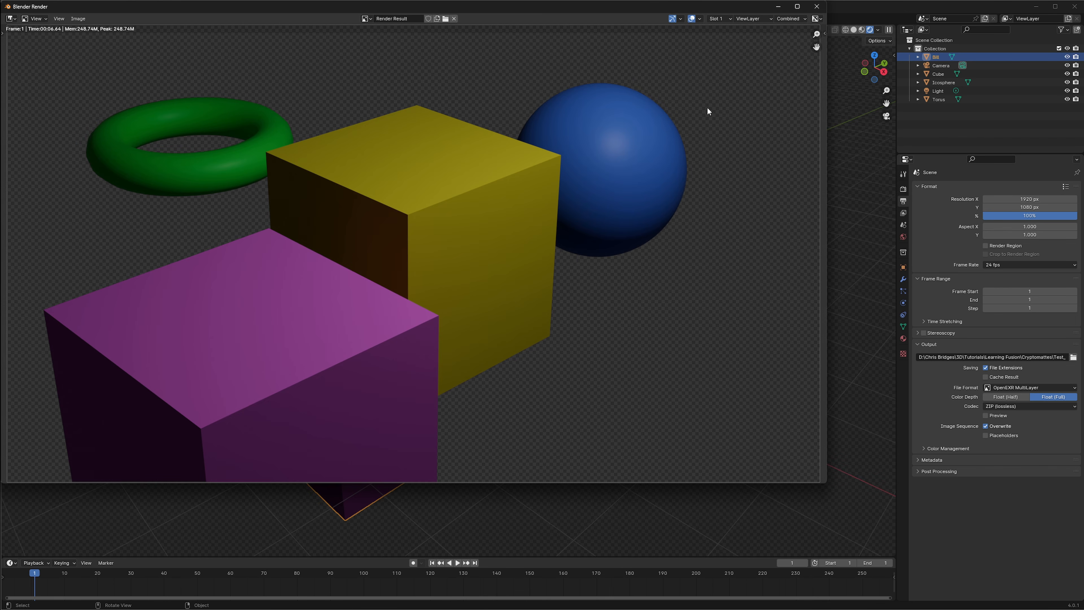
click(816, 6)
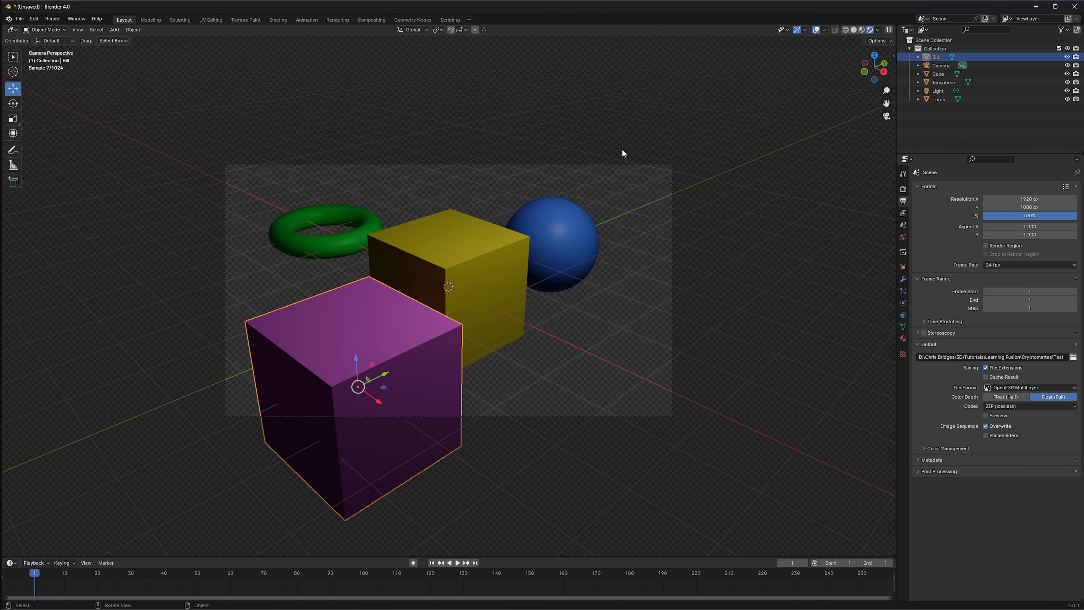
Switch to DaVinci Resolve and delete all nodes of the old sky composite, keeping only MediaOut1
click(1036, 6)
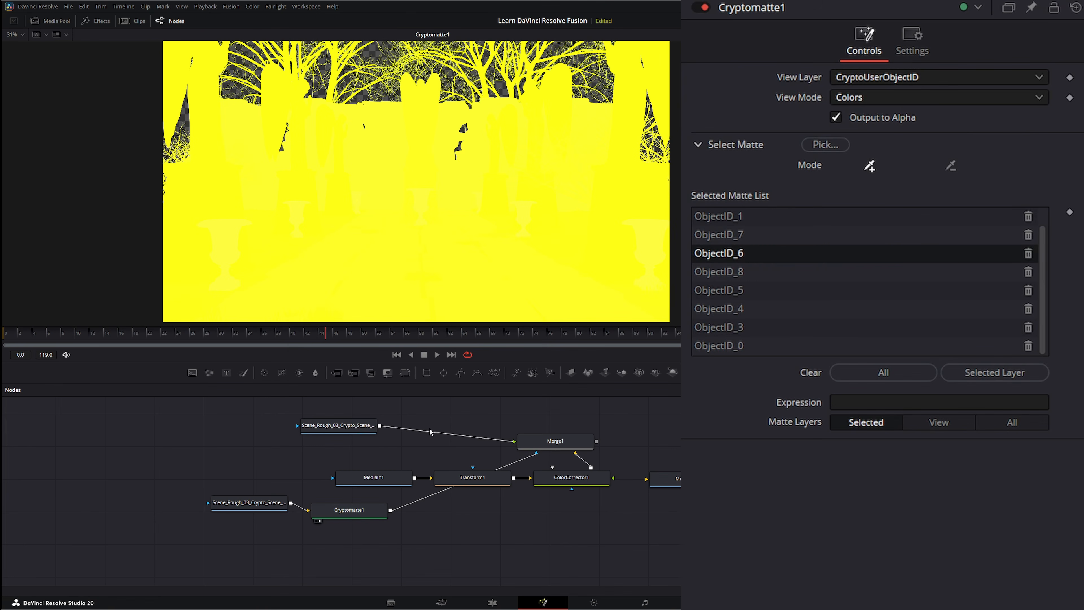
drag(117, 413, 595, 568)
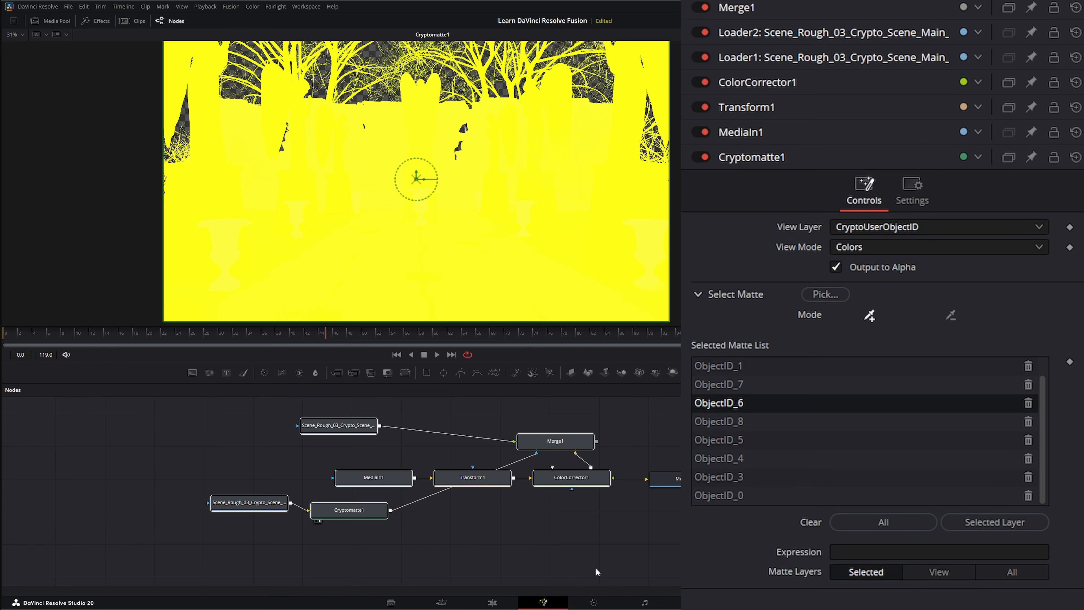
key(Delete)
Add a Loader node that reads Test_0001 from the Cryptomattes folder
key(shift+space)
text(lo)
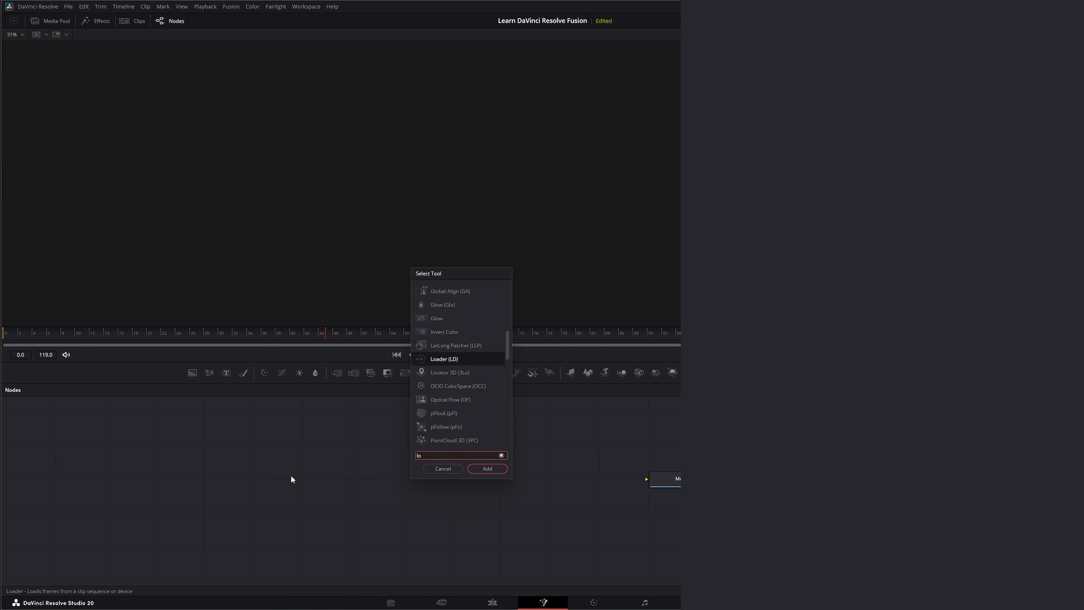
key(Return)
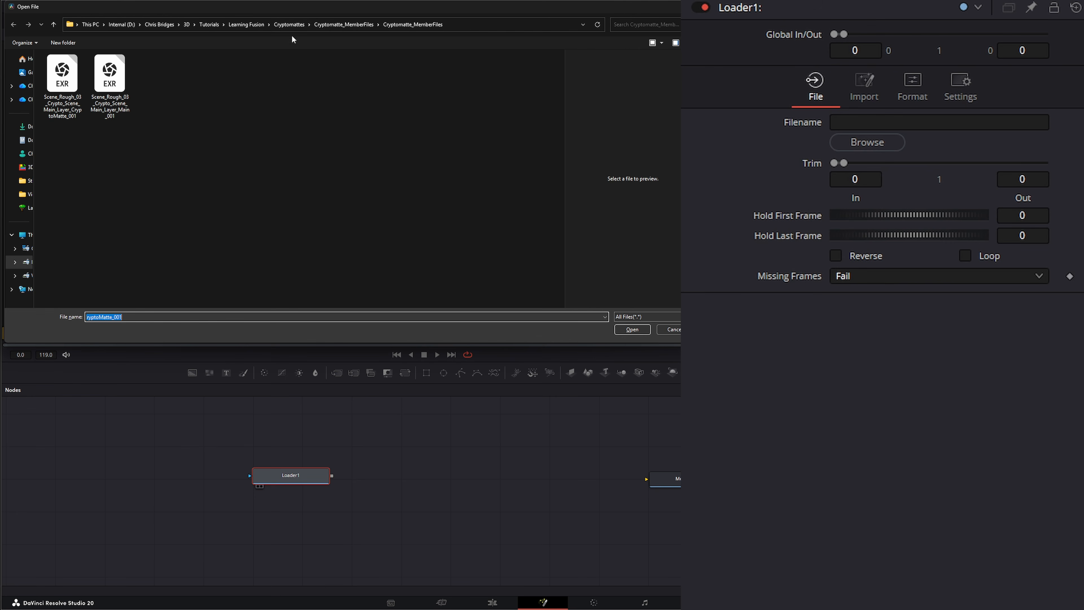
click(246, 24)
double_click(61, 92)
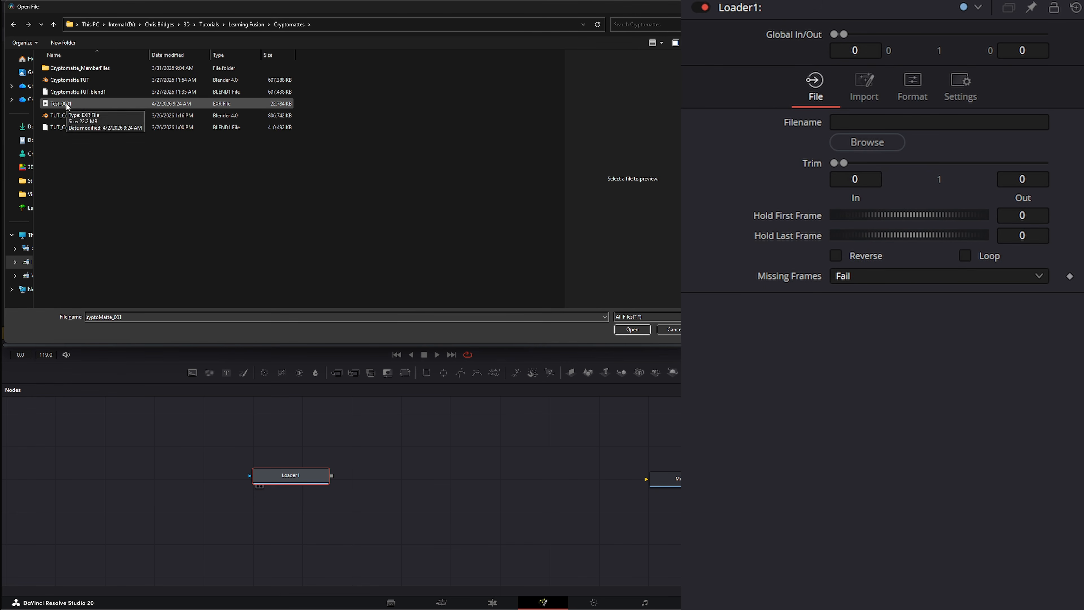
double_click(66, 102)
Display the Test Loader's image in the viewer and fit it to the viewer size
drag(301, 481, 300, 223)
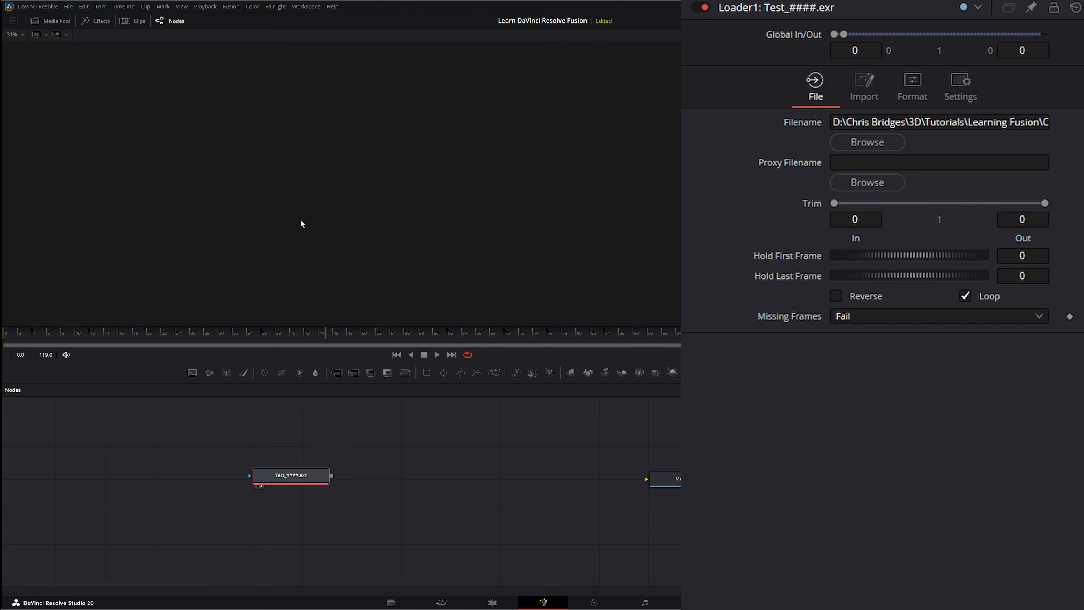
click(17, 35)
click(15, 45)
drag(577, 220, 418, 221)
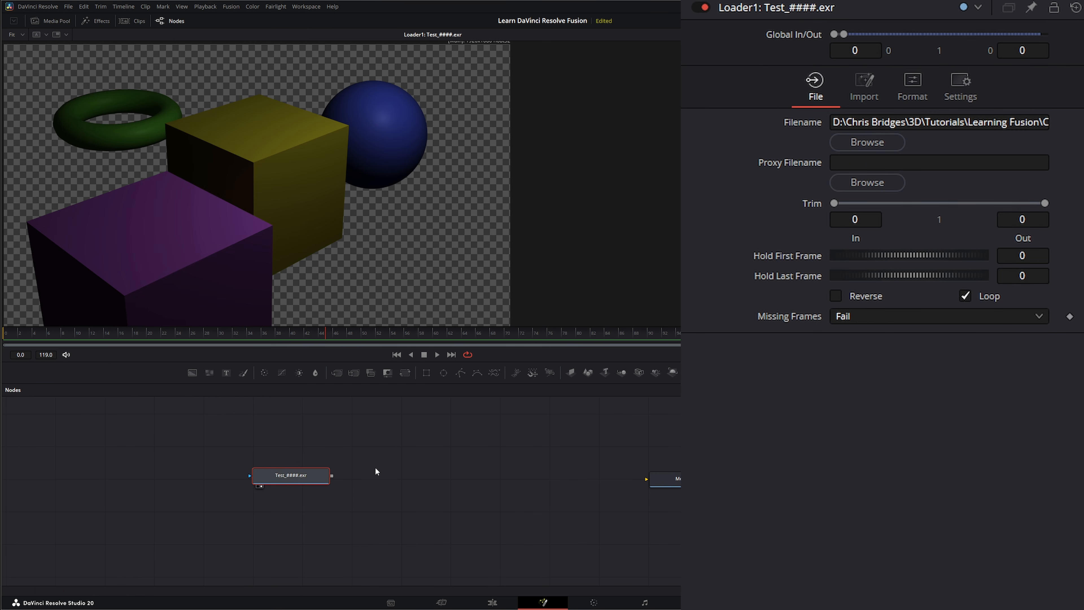
Add a Cryptomatte node beside the Test Loader and connect the Loader's output to its input
drag(307, 475, 276, 453)
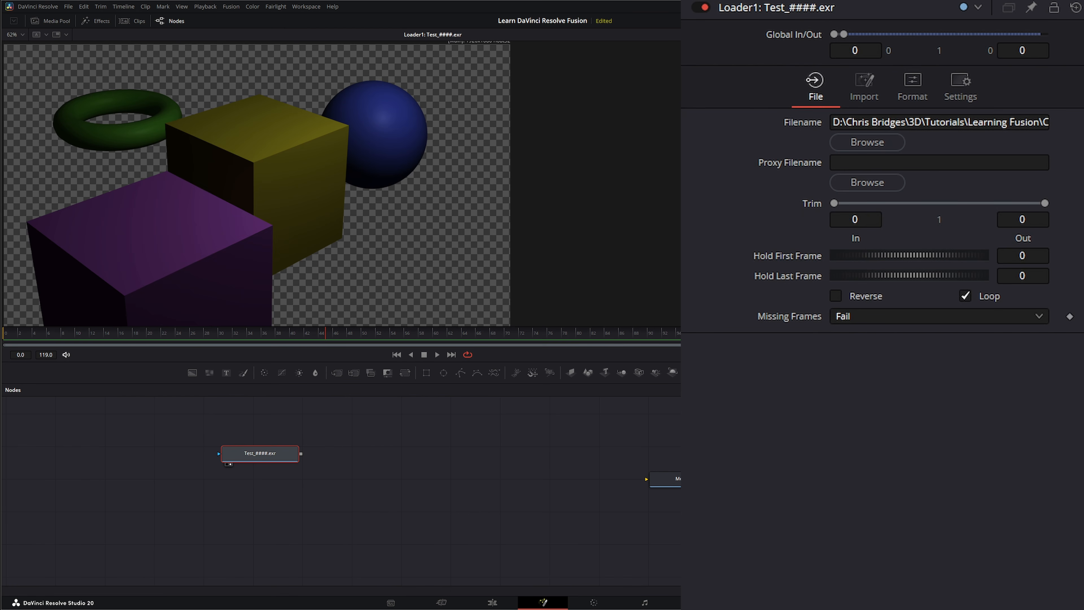
click(437, 476)
key(shift+space)
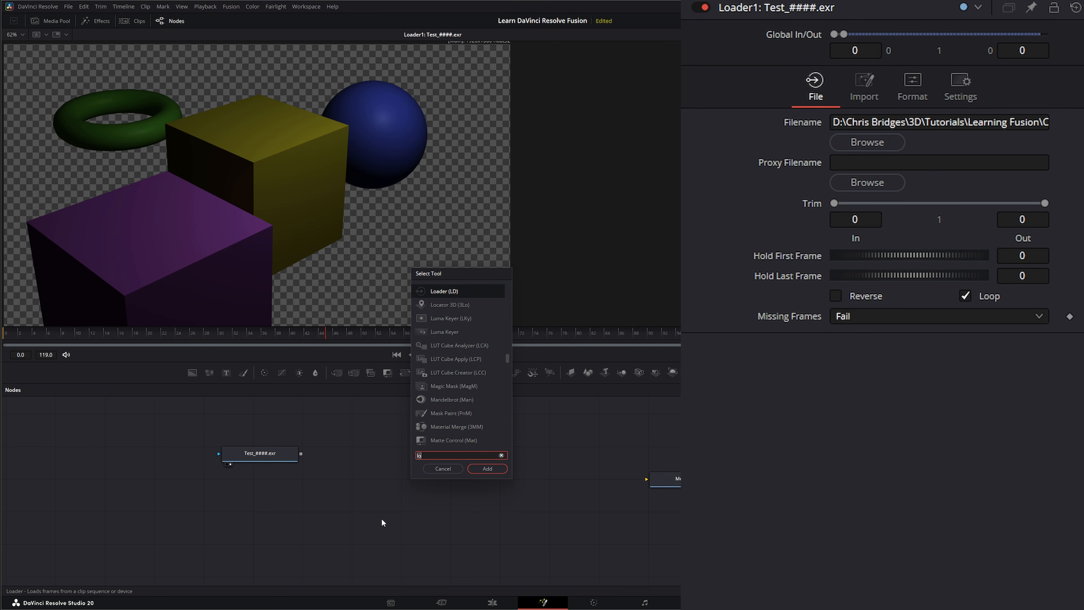
text(crypto)
key(Return)
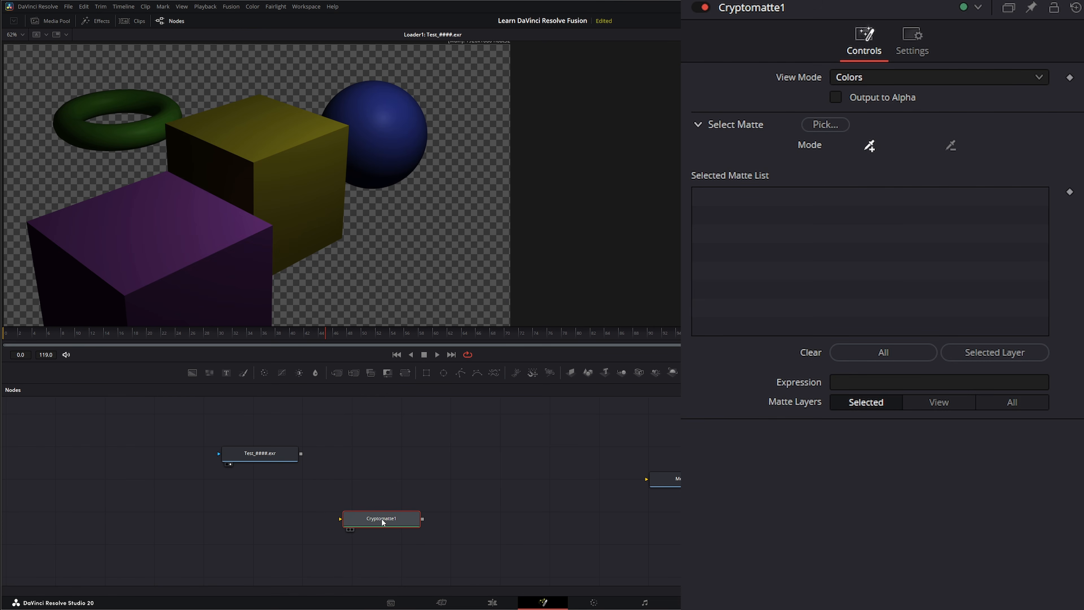
drag(381, 517, 411, 452)
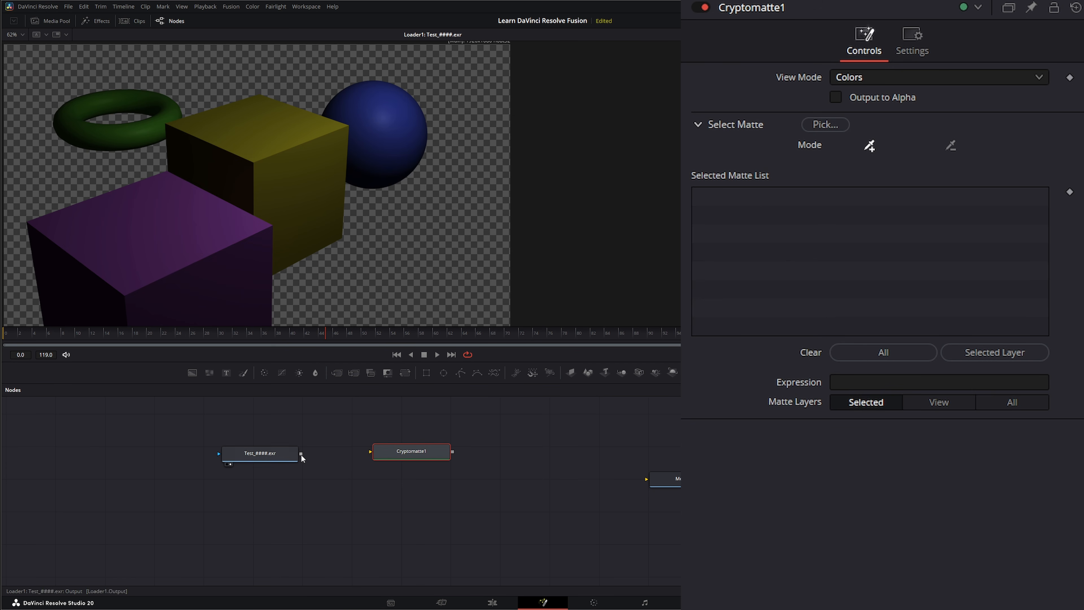
drag(301, 454, 371, 452)
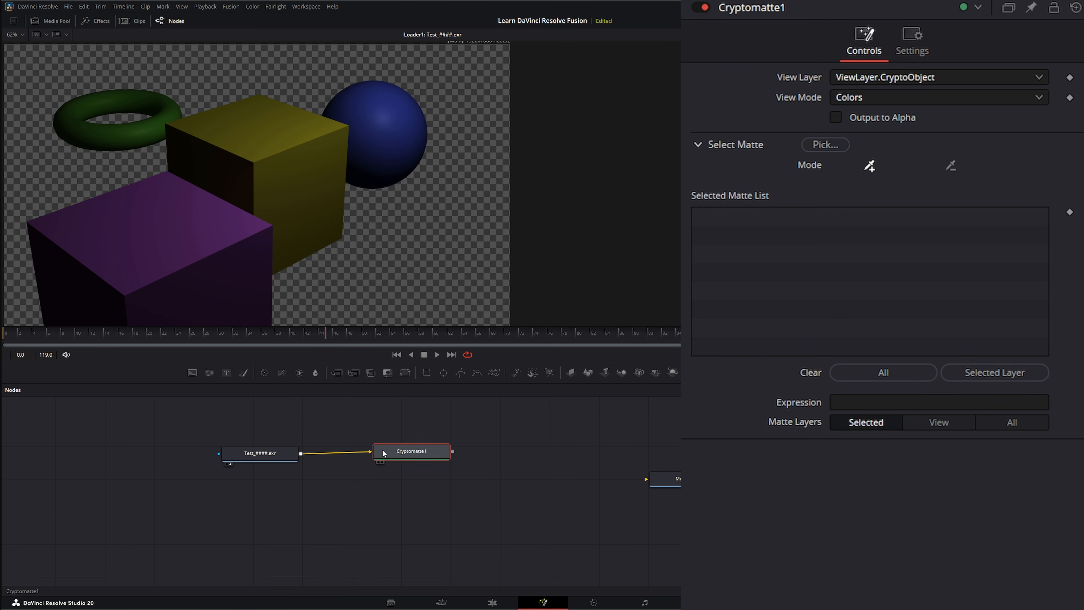
Display the Cryptomatte1 node's matte colors in the viewer
mouse_move(392, 603)
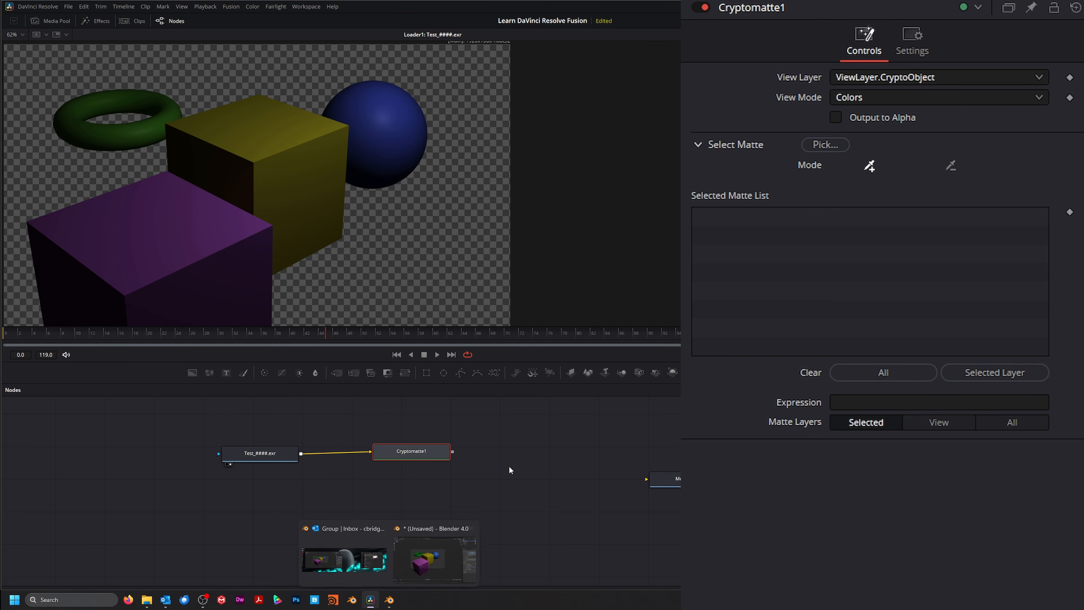
click(390, 425)
click(420, 453)
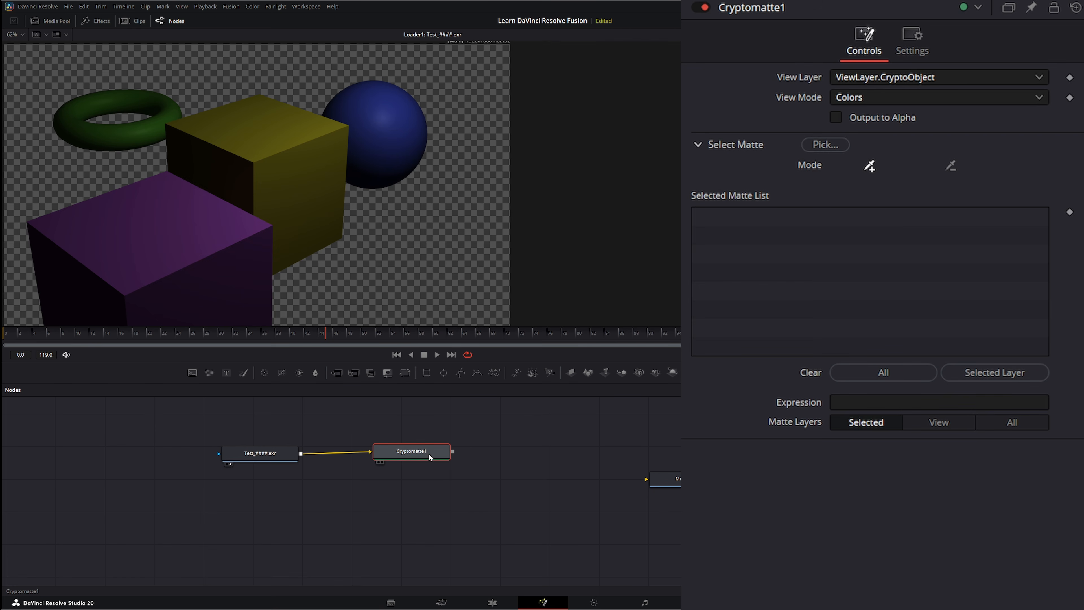
key(1)
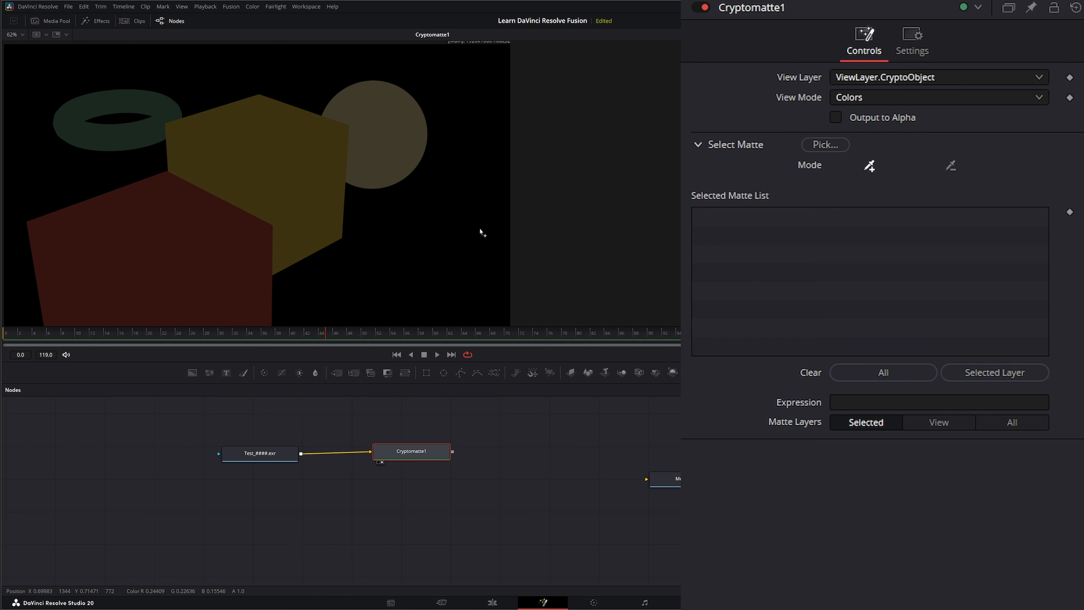
Add the mattes of the sphere, the rear cube, the front cube and the torus by picking them in the viewer
click(869, 166)
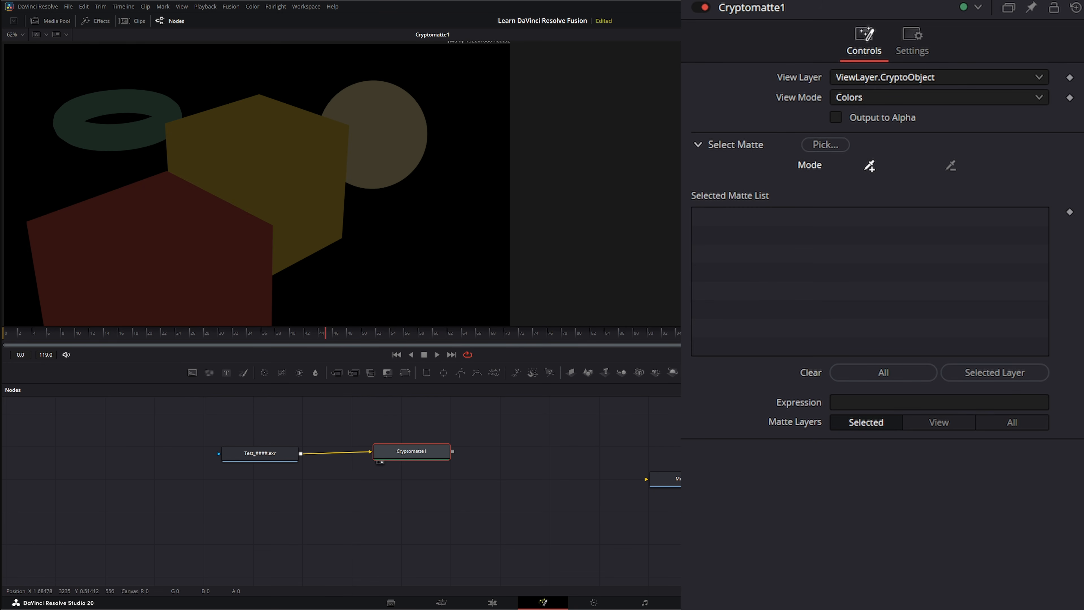
click(374, 134)
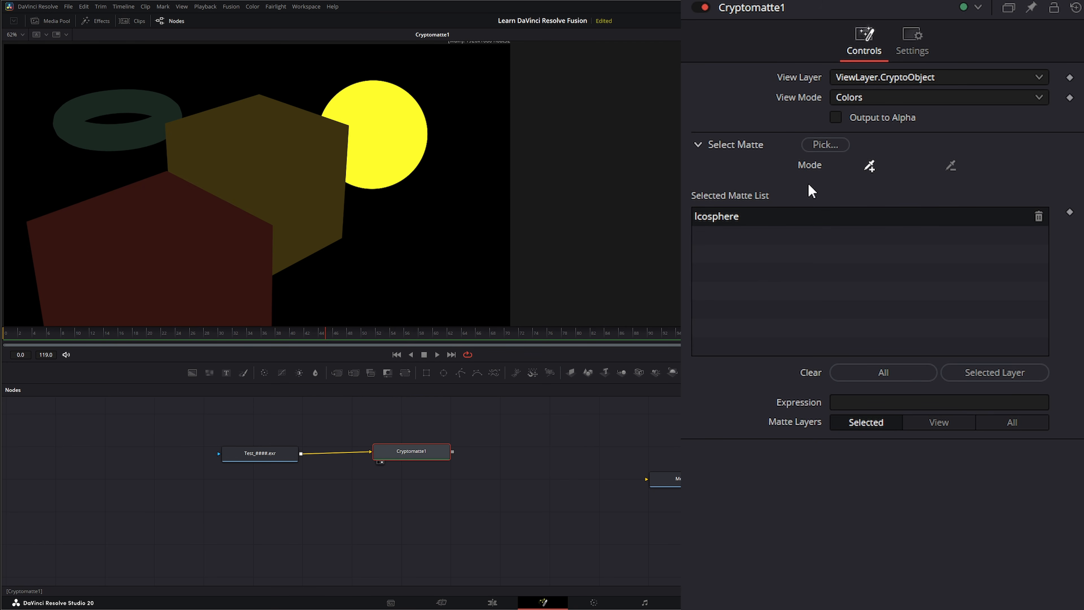
click(269, 191)
click(203, 242)
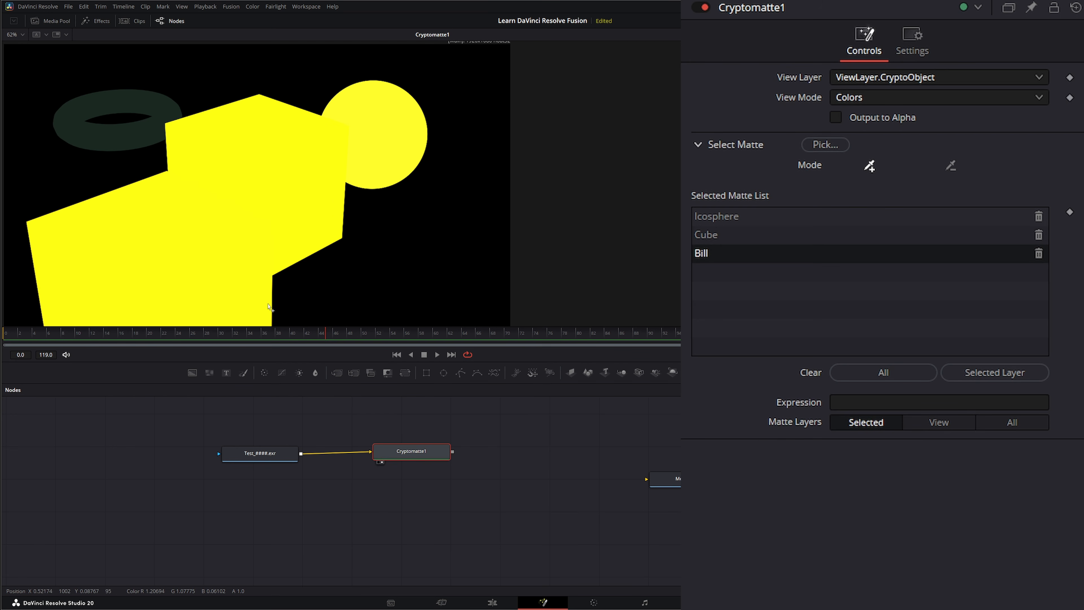
click(138, 144)
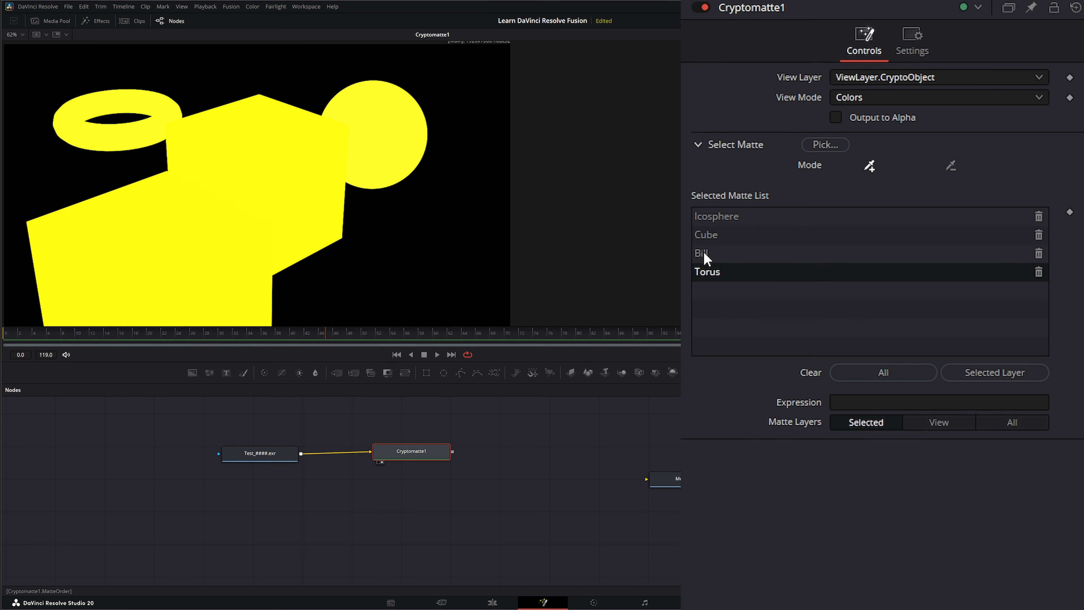
Clear all selected mattes, and choose only Bill from the list of available mattes
click(822, 145)
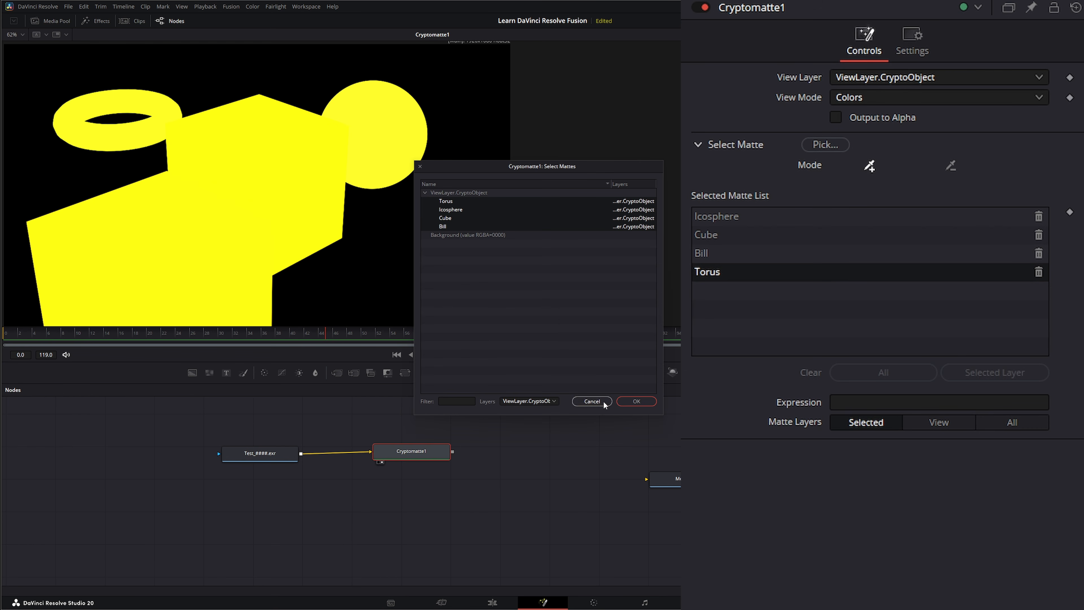
click(591, 401)
click(835, 379)
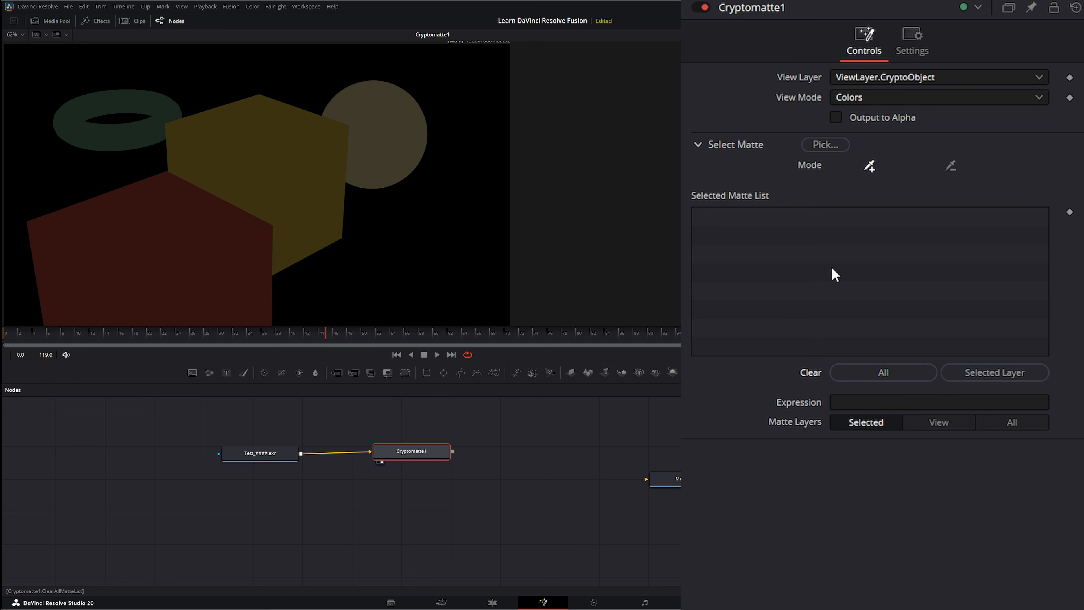
click(835, 146)
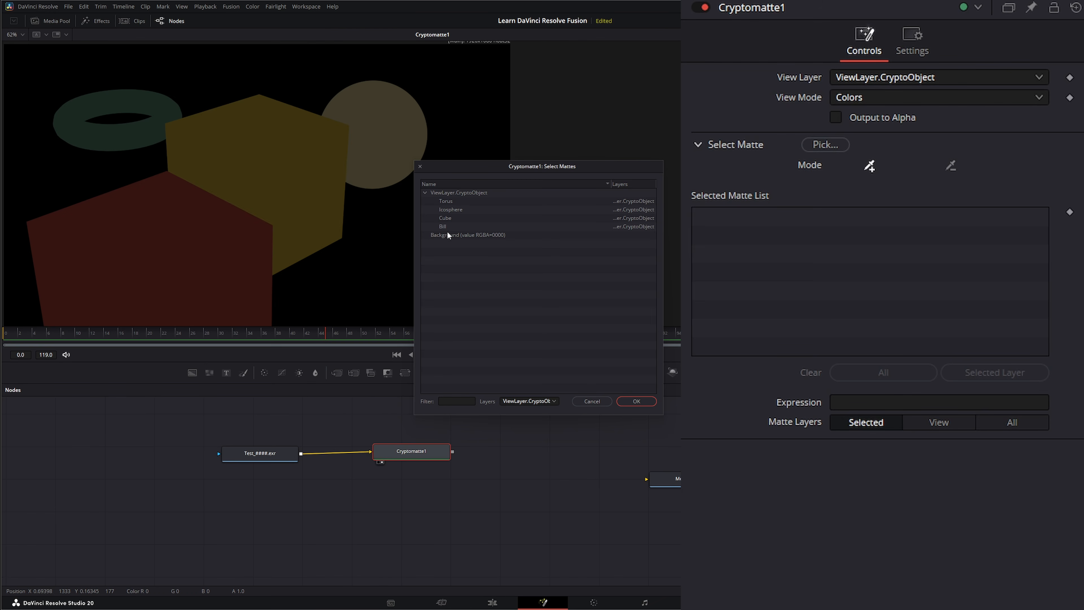
click(635, 402)
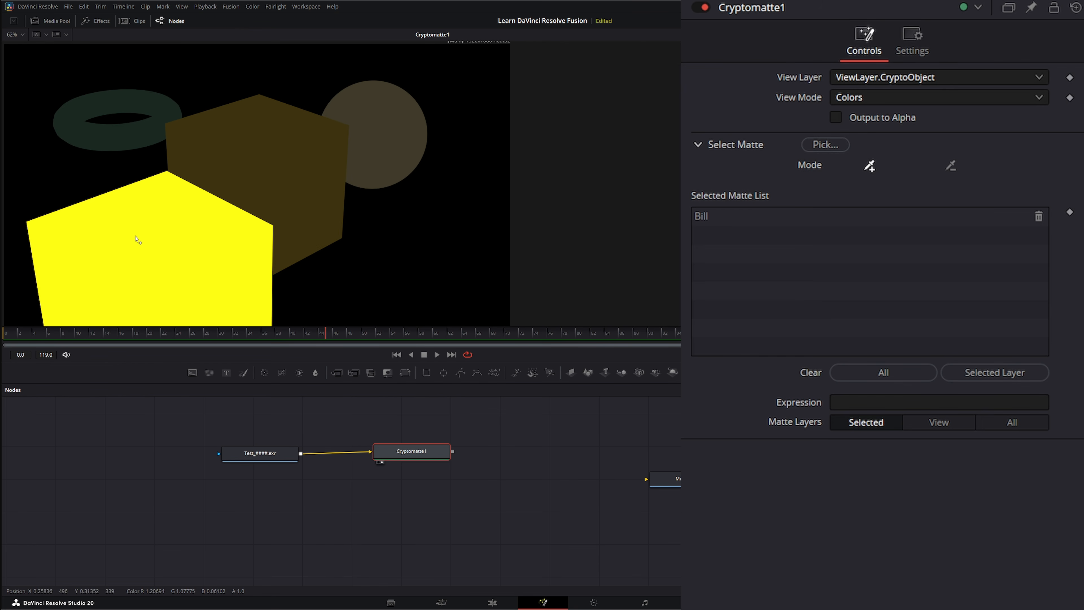
Switch to Blender and outline all the scene's objects by selecting them together, and clear the selection
mouse_move(391, 605)
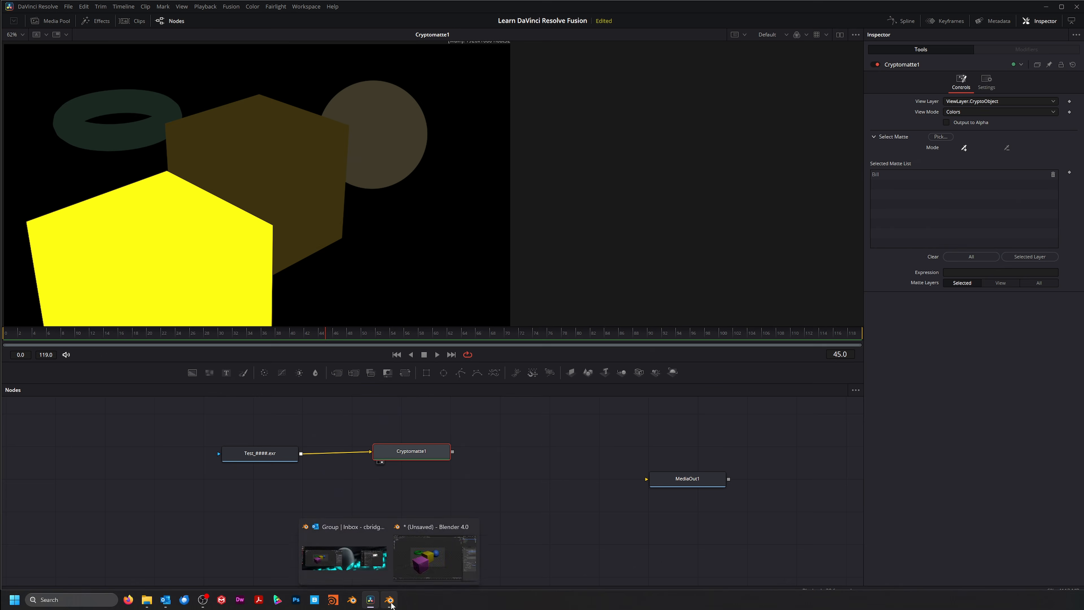
click(432, 560)
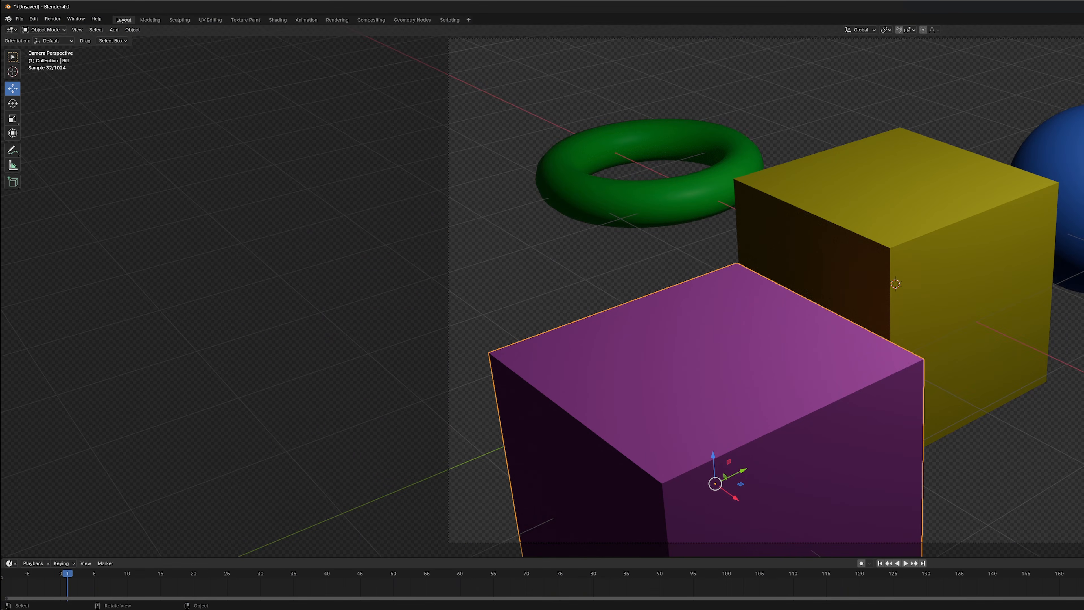
key(super+Left)
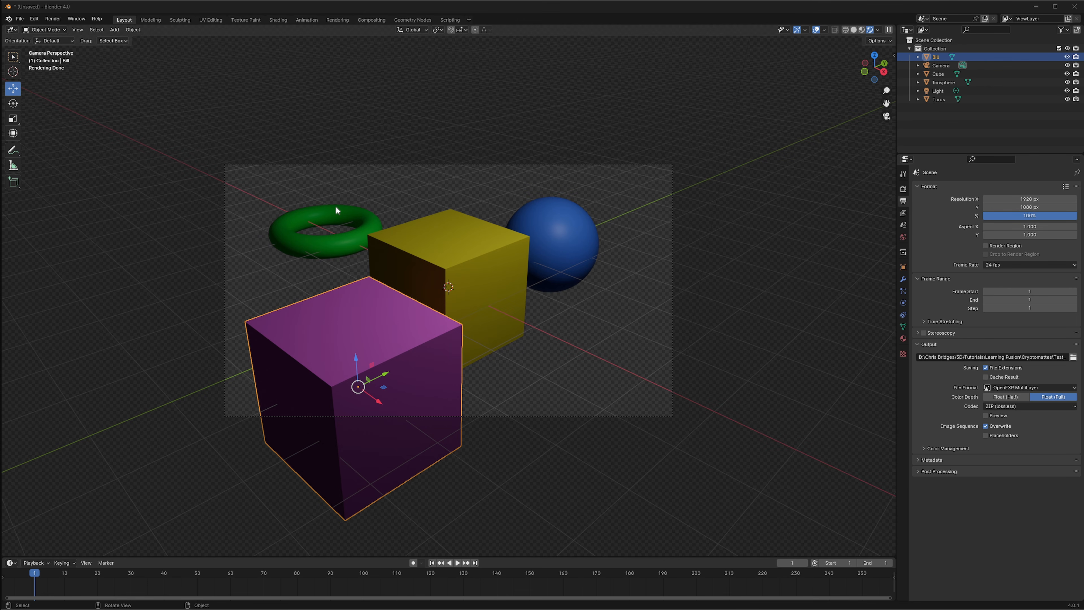
drag(199, 132, 714, 444)
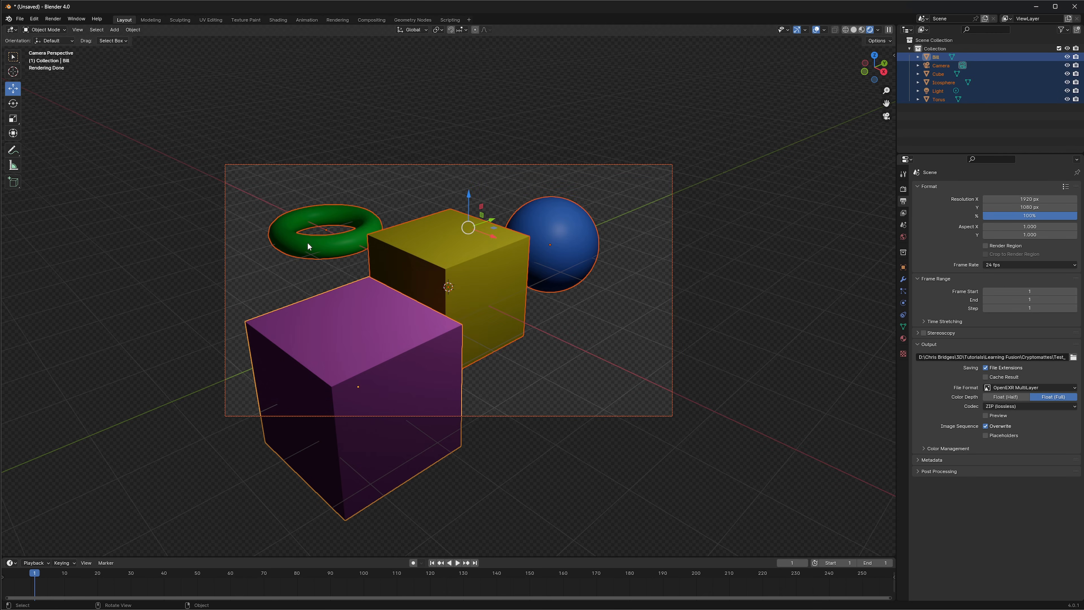
click(393, 134)
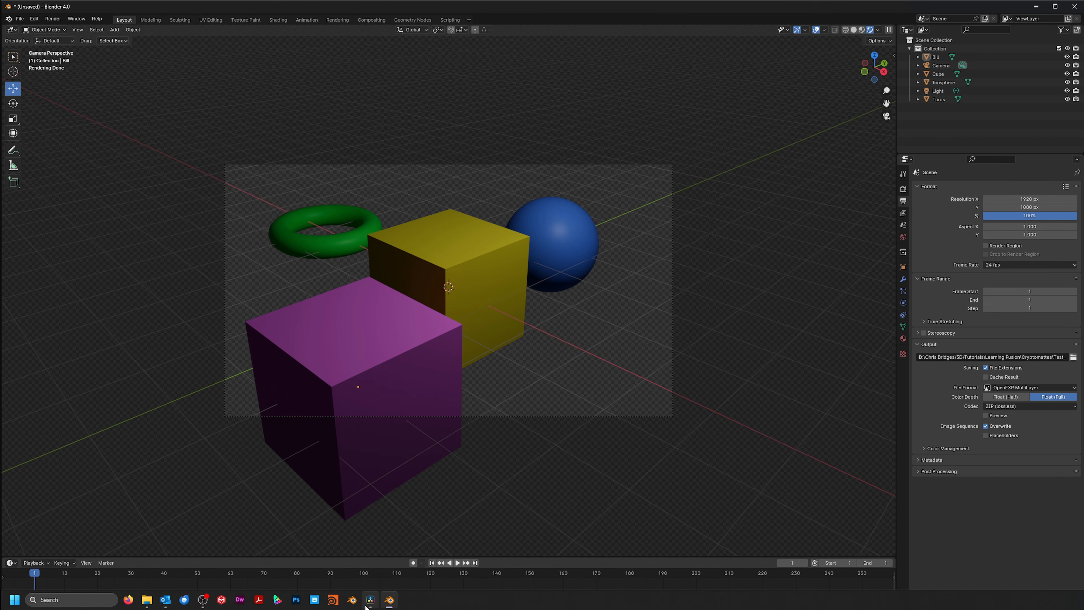
Return to DaVinci Resolve and show the Test Loader's alpha channel in the viewer
click(370, 601)
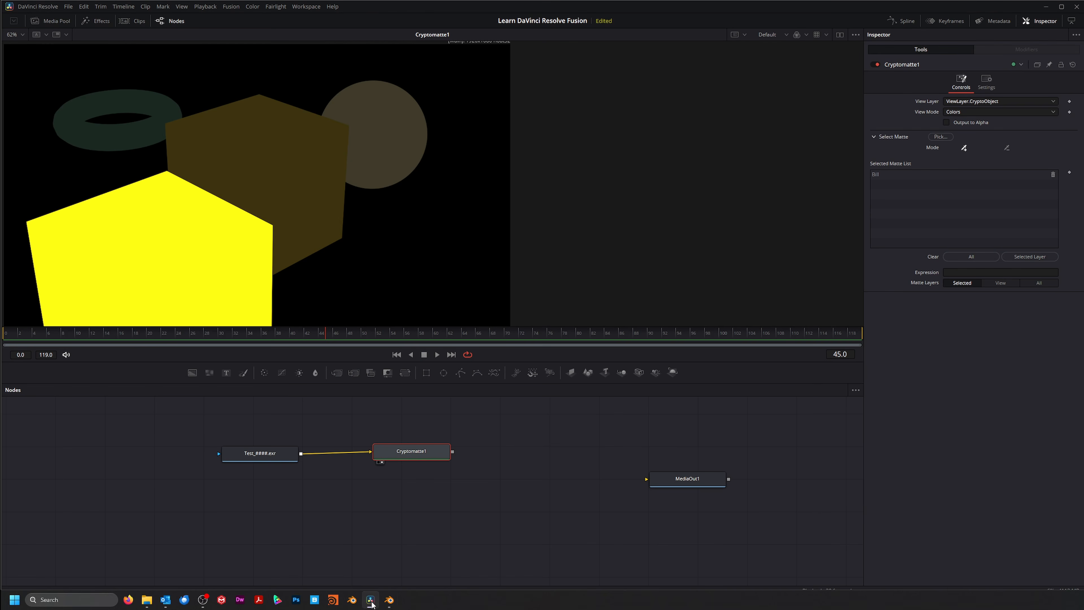
click(806, 35)
click(268, 456)
click(268, 456)
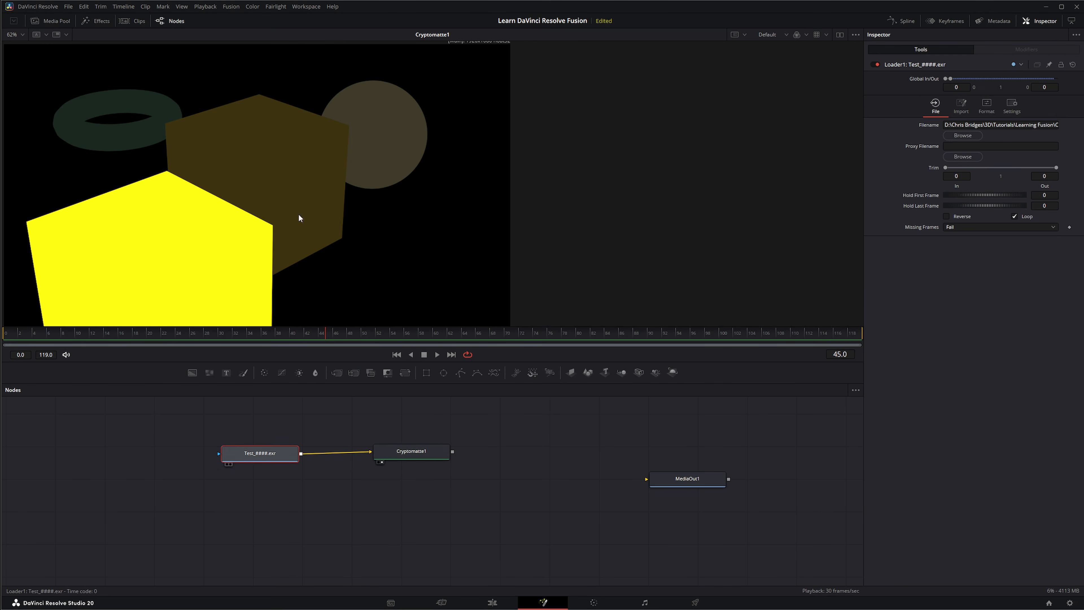
click(798, 35)
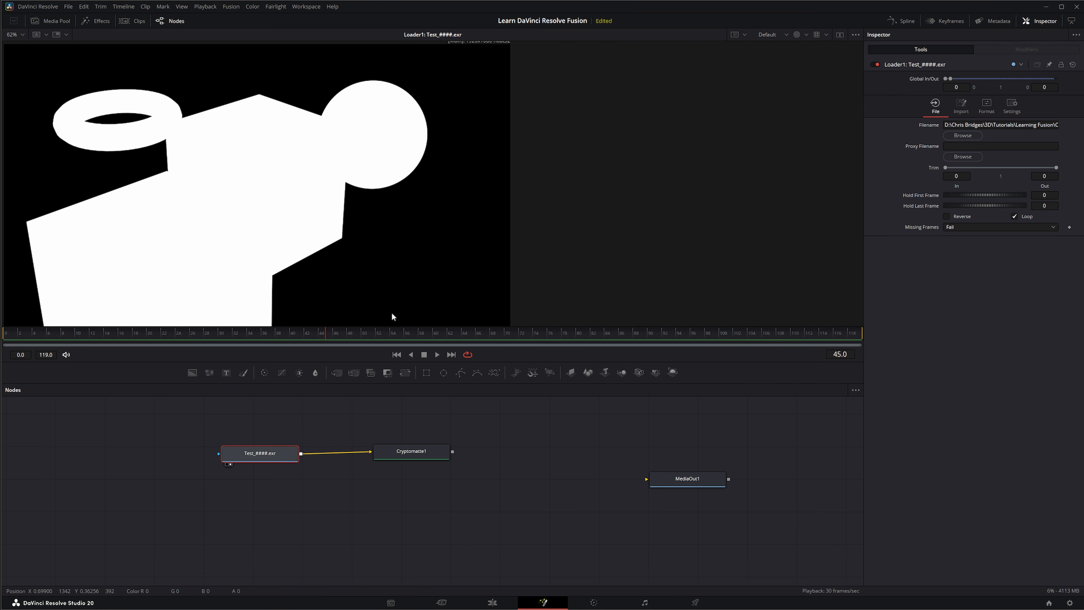
Disconnect the Cryptomatte1 node from the Test Loader and delete it
drag(371, 452, 346, 453)
drag(350, 417, 528, 474)
key(Delete)
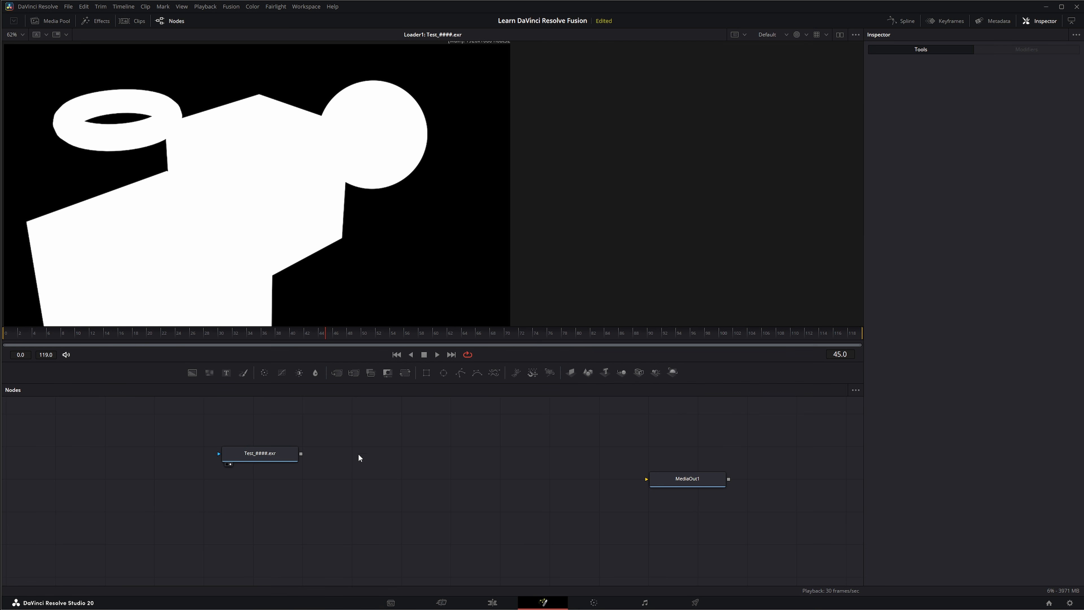
drag(315, 422, 541, 486)
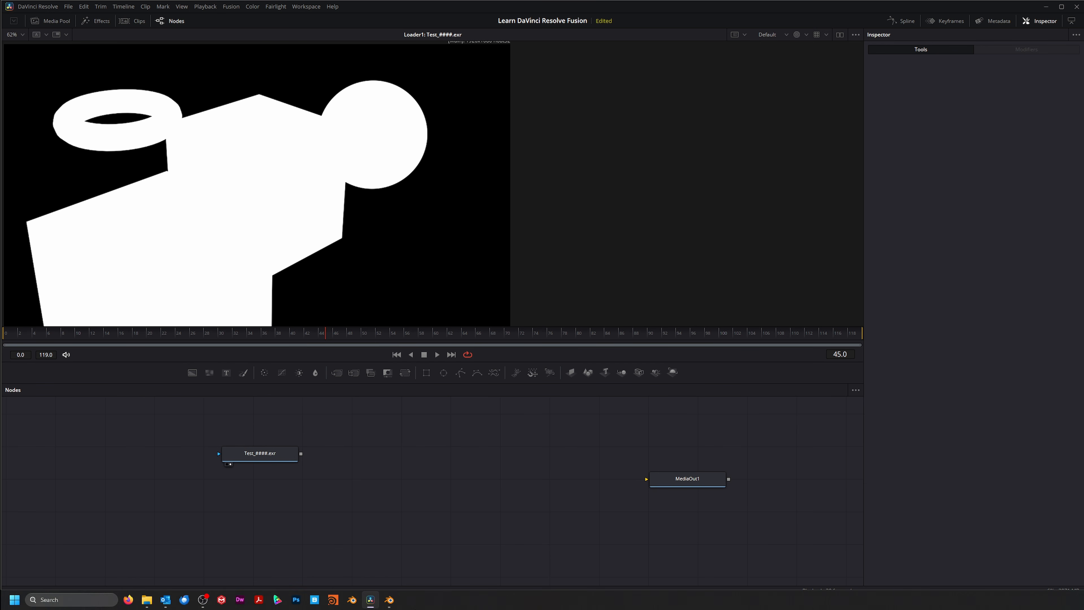
click(389, 599)
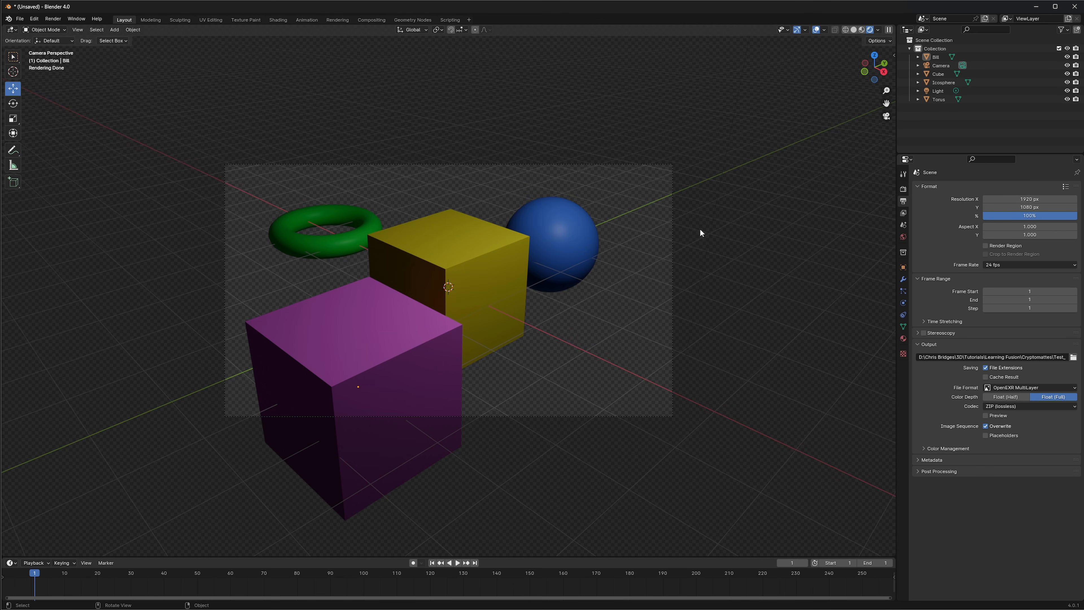
click(371, 600)
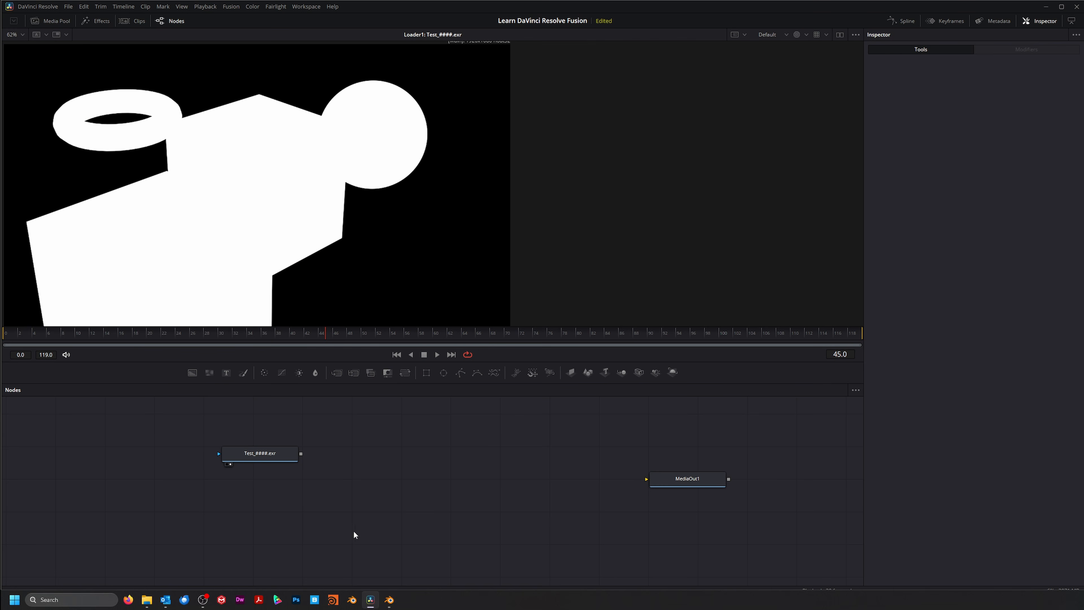